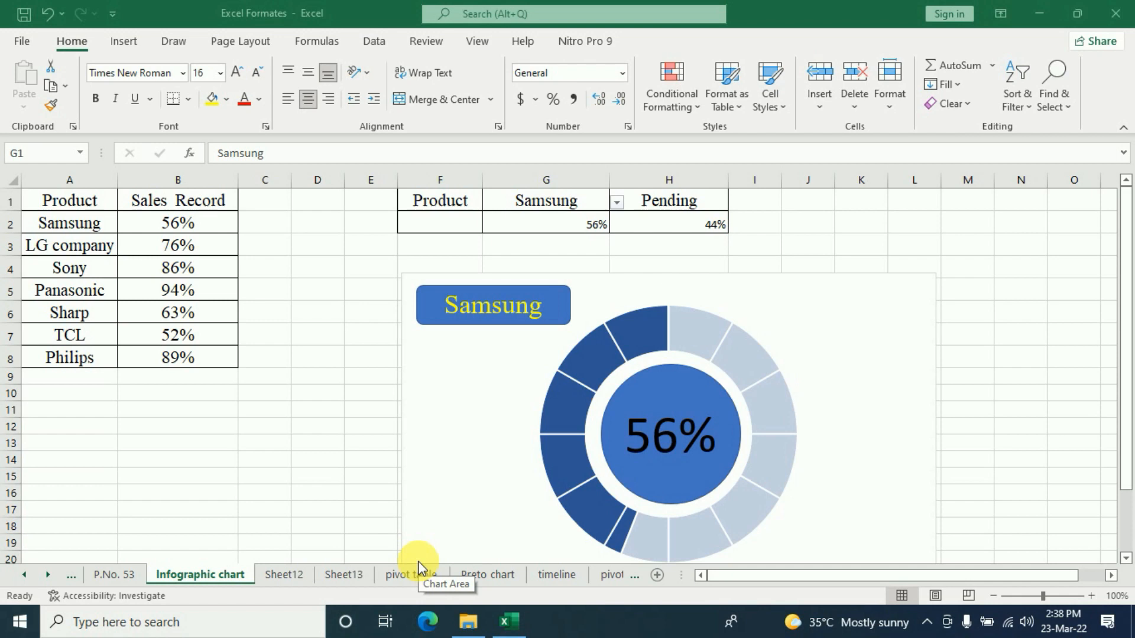
# Examine the product names listed in column A of the sales table
pyautogui.click(77, 225)
pyautogui.click(77, 247)
pyautogui.click(76, 269)
pyautogui.click(77, 290)
pyautogui.click(79, 336)
pyautogui.click(80, 357)
pyautogui.click(77, 313)
pyautogui.click(89, 251)
pyautogui.click(89, 223)
# Examine the sales percentages of the products in column B
pyautogui.click(204, 227)
pyautogui.click(194, 247)
pyautogui.click(192, 268)
pyautogui.click(200, 288)
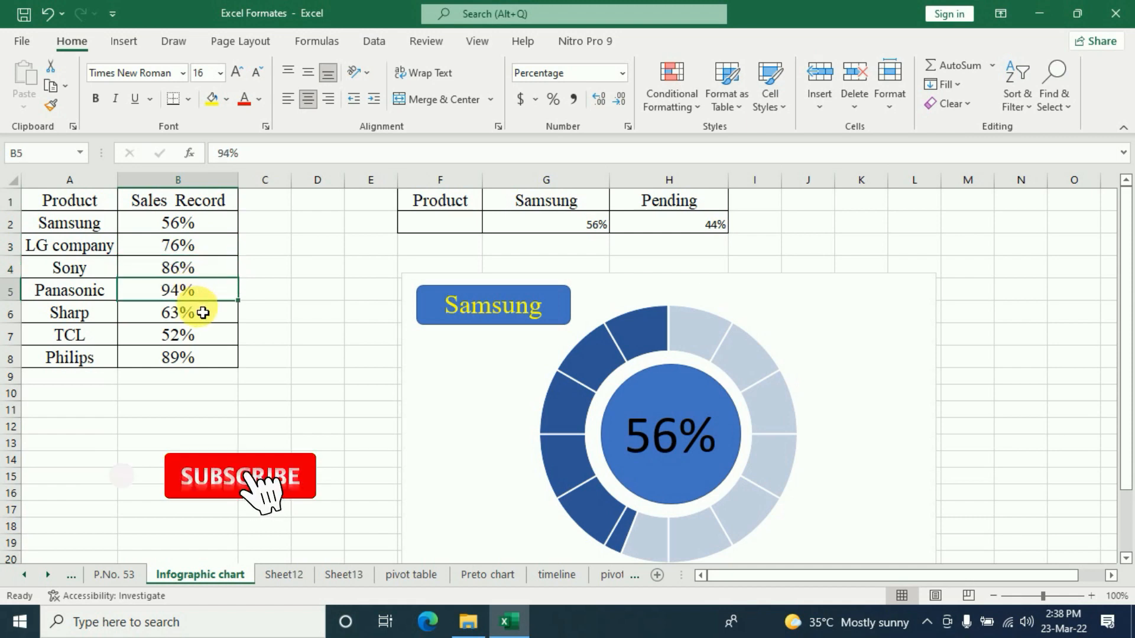
pyautogui.press('Down')
pyautogui.click(209, 296)
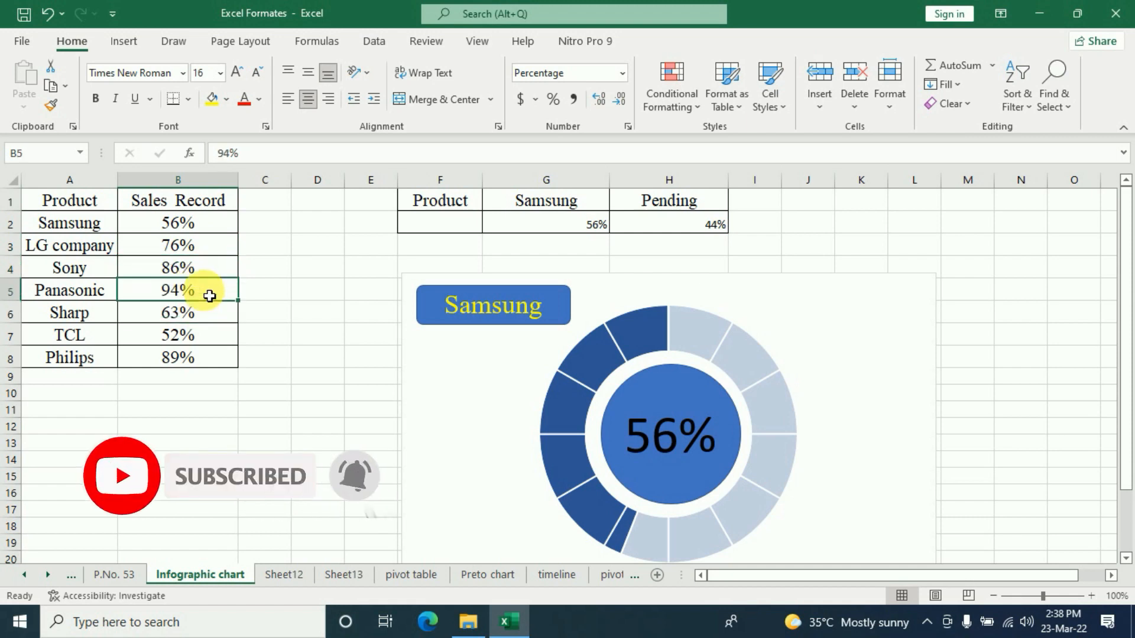
pyautogui.click(195, 224)
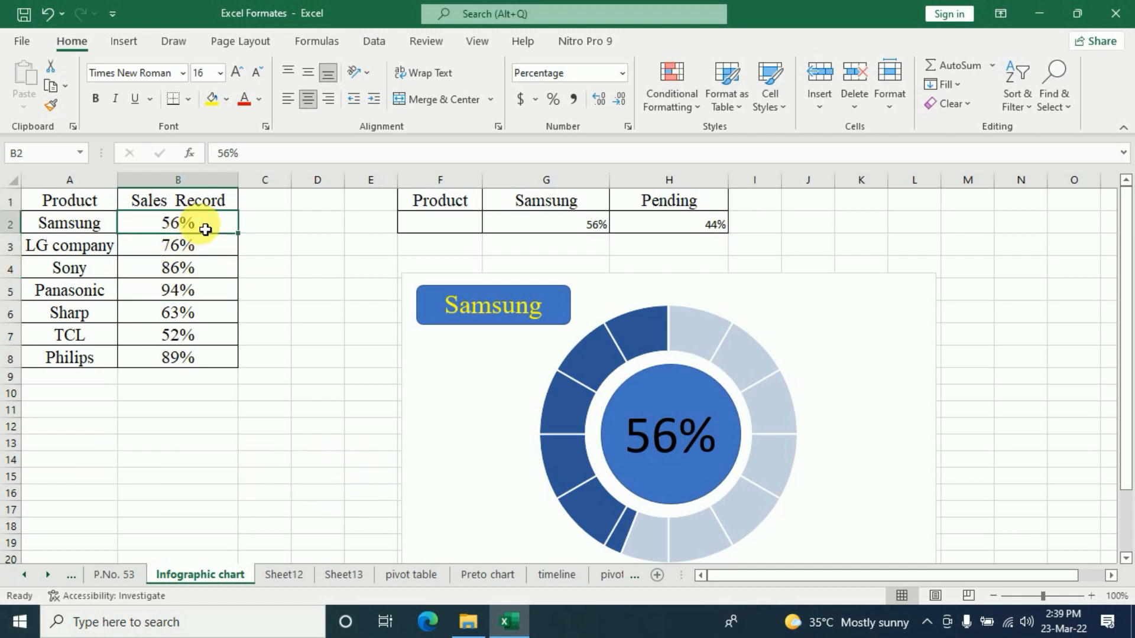
# Compare Samsung's sales record with the Pending formula in H2 and the doughnut chart
pyautogui.click(52, 223)
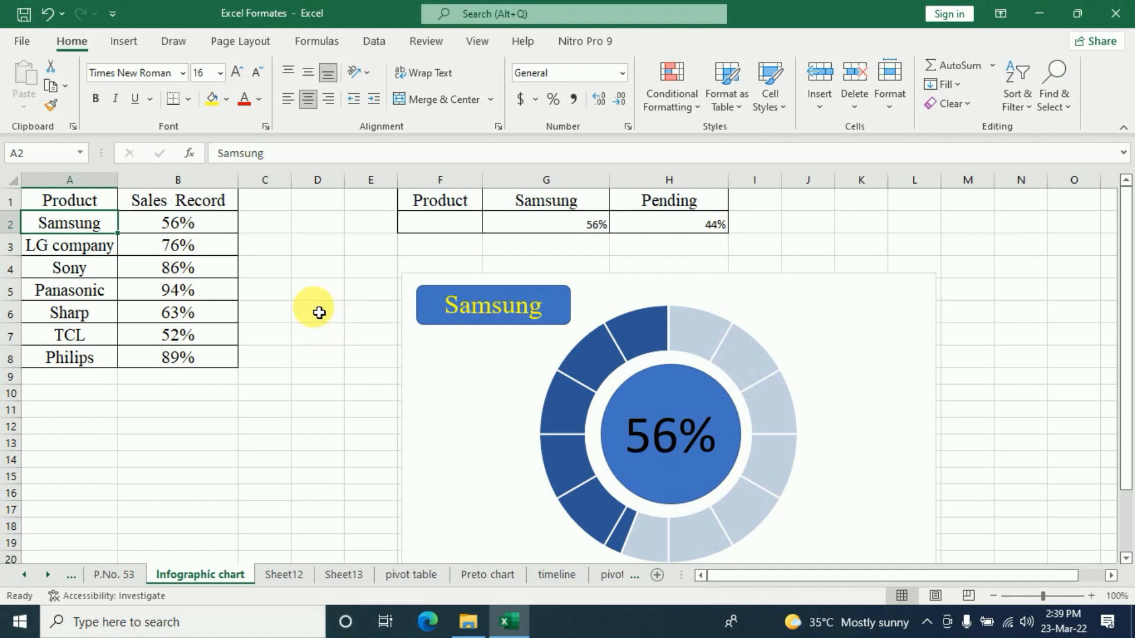
pyautogui.click(205, 231)
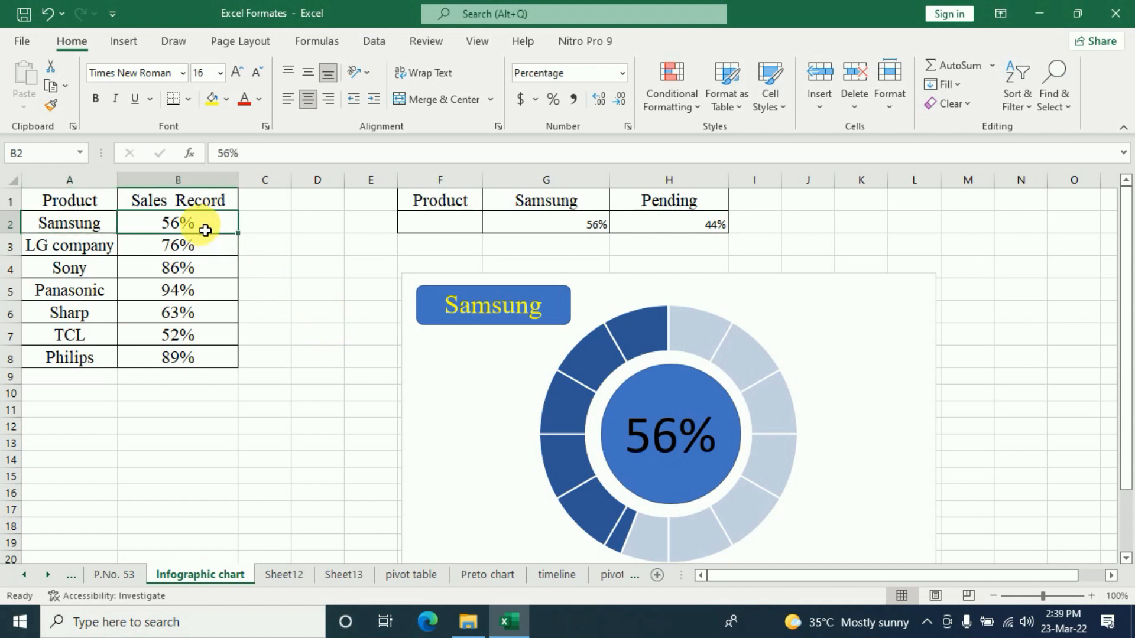
pyautogui.click(686, 227)
pyautogui.moveTo(717, 356)
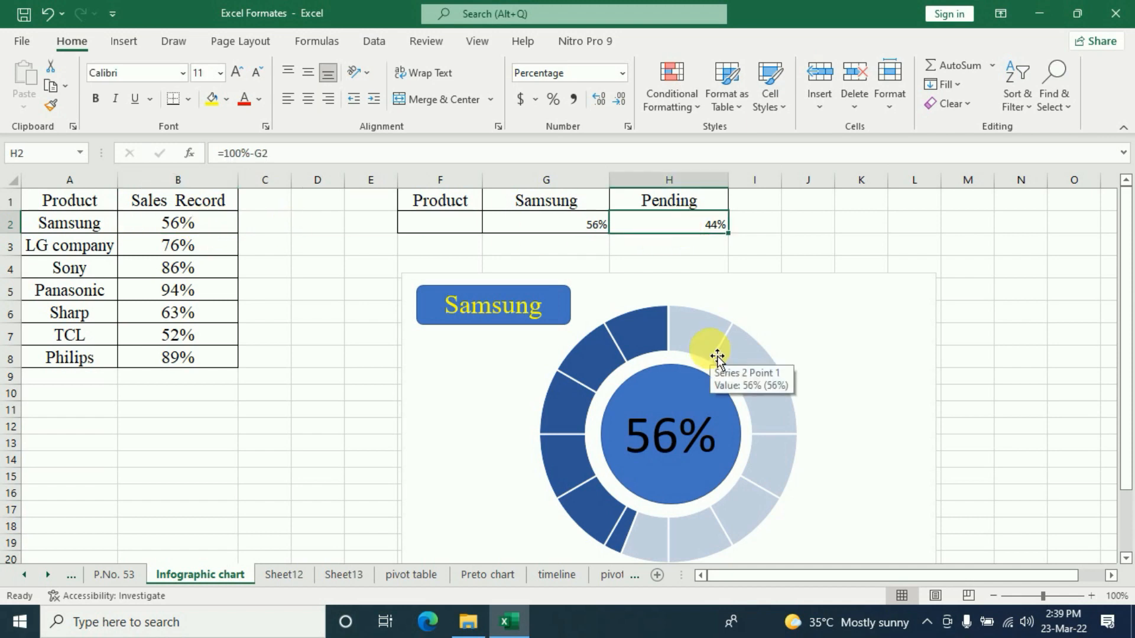
pyautogui.click(155, 221)
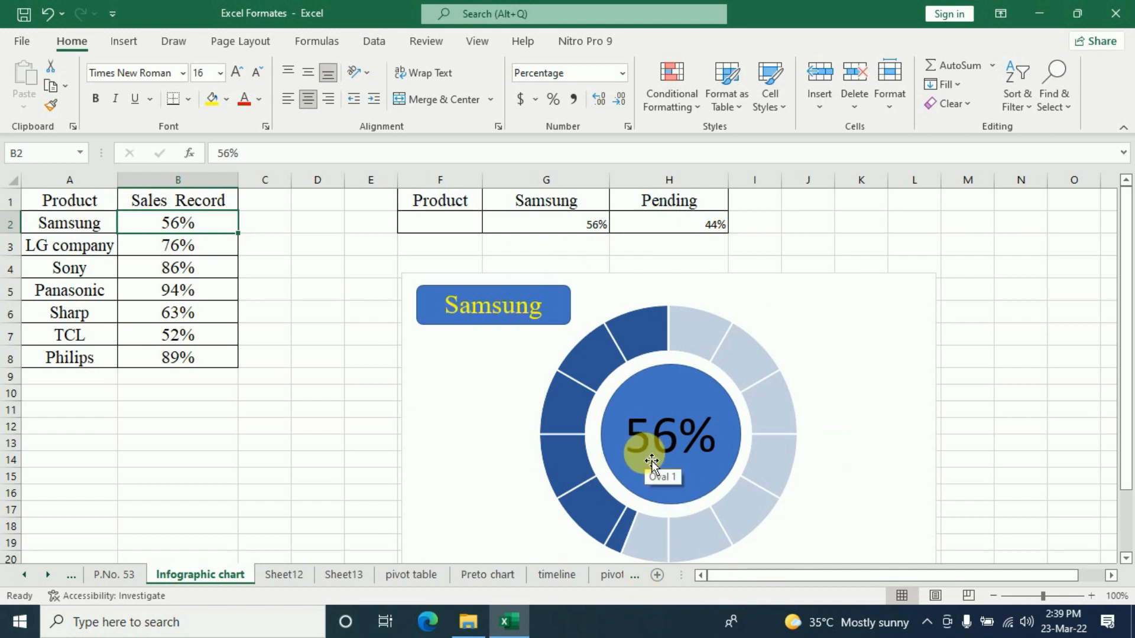
# Switch the product in cell G1 to Panasonic, TCL and finally Sony to check how the infographic chart responds
pyautogui.click(558, 201)
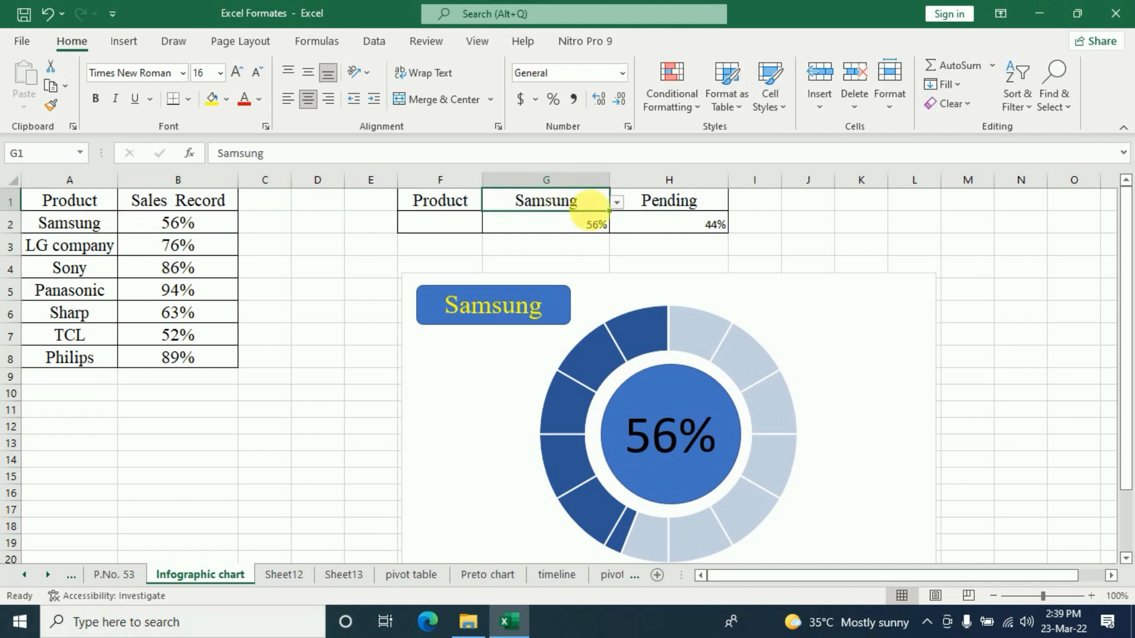
pyautogui.click(617, 203)
pyautogui.click(537, 251)
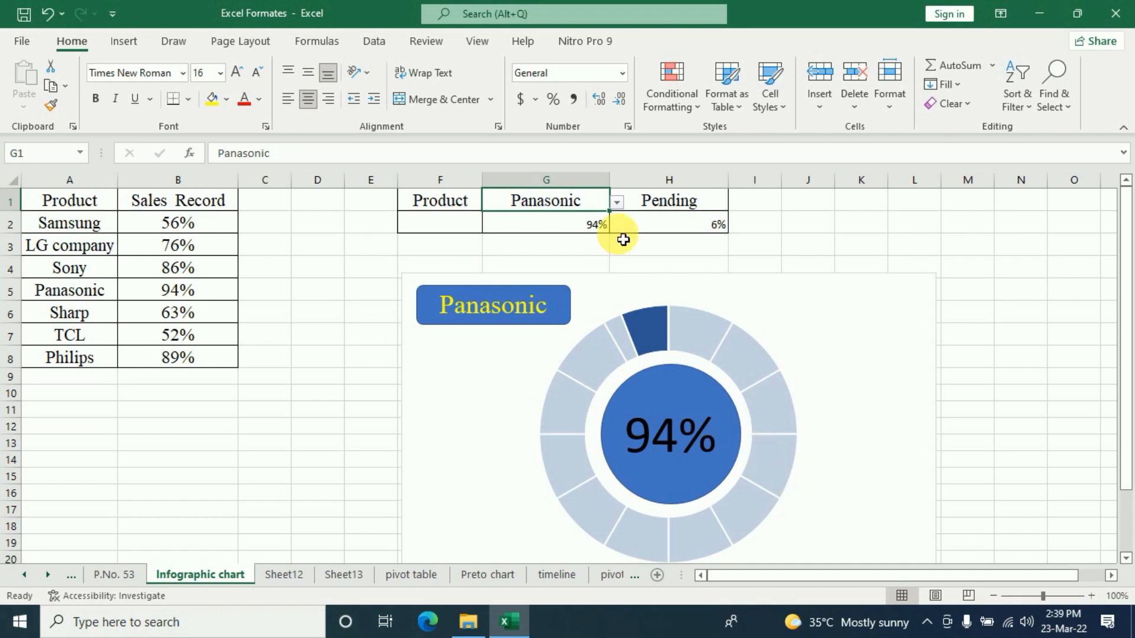
pyautogui.click(617, 202)
pyautogui.click(508, 272)
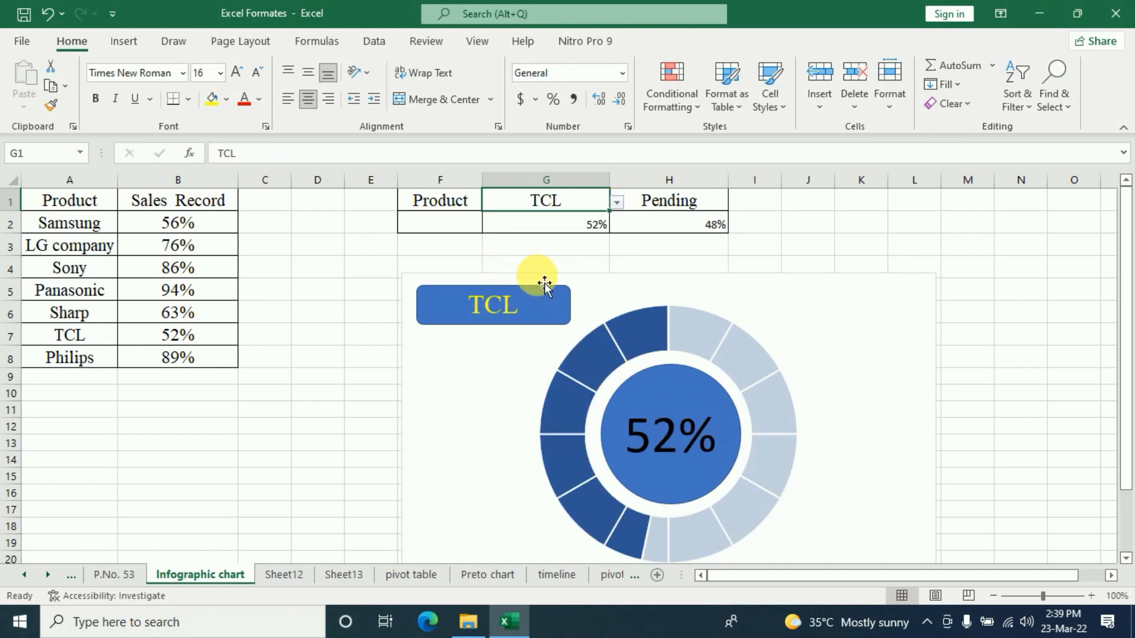
pyautogui.click(619, 208)
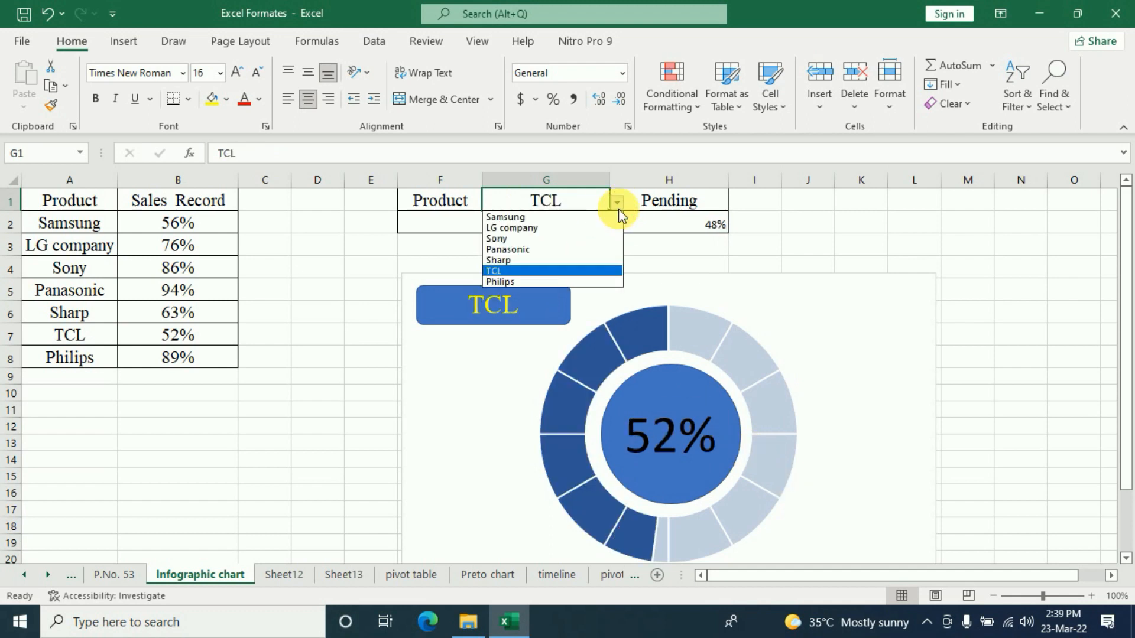
pyautogui.click(511, 249)
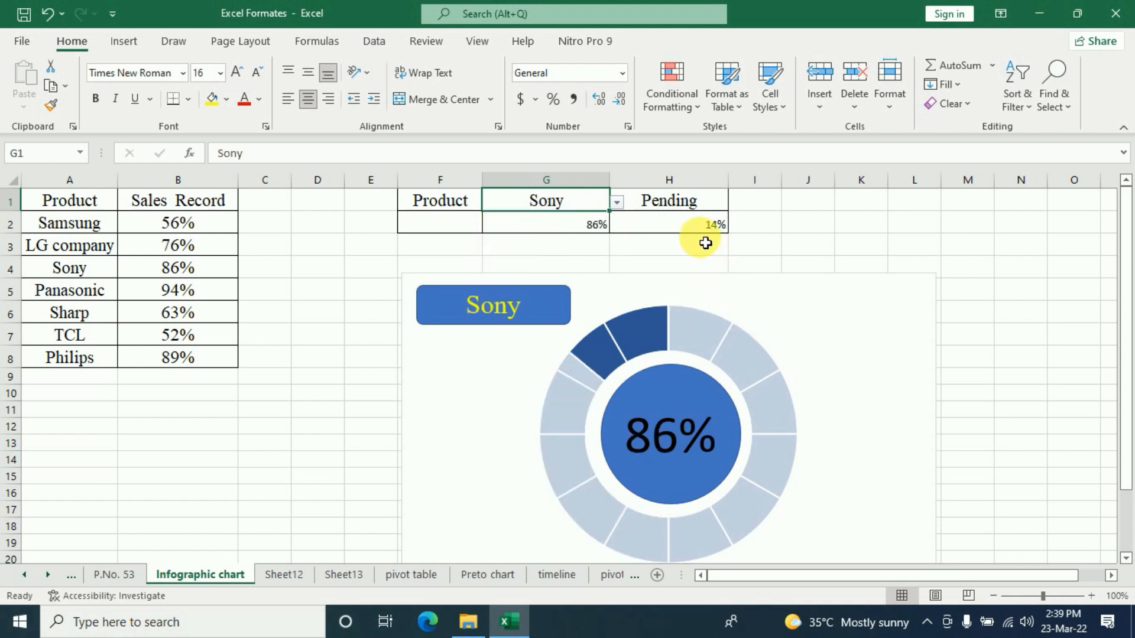
pyautogui.moveTo(751, 514)
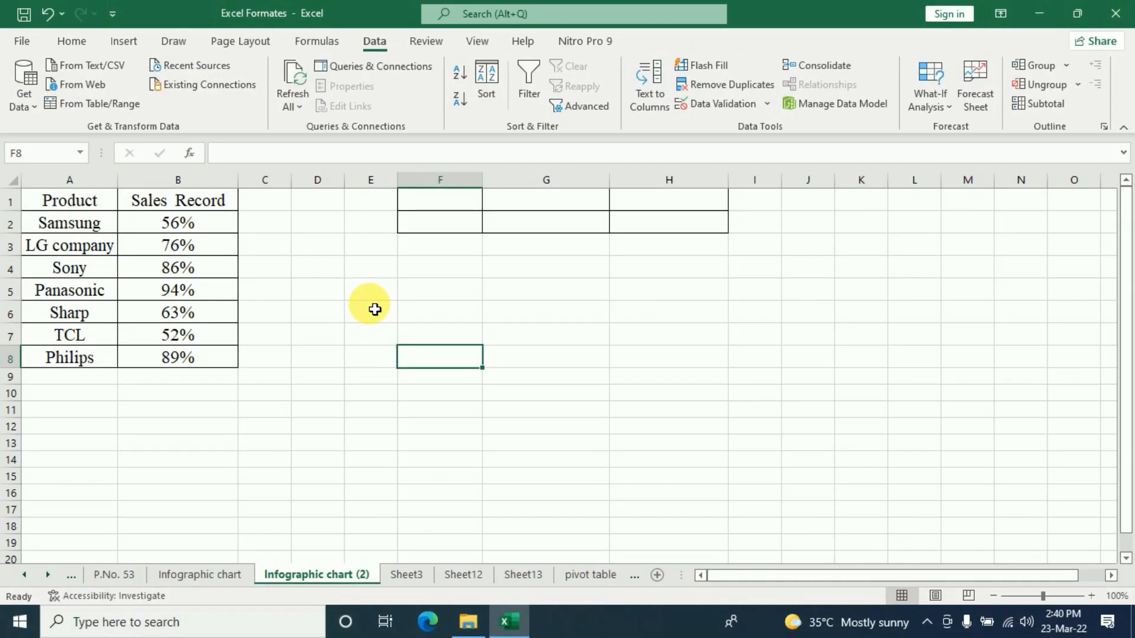
# Review the product names and sales percentages in the table on the Infographic chart (2) sheet
pyautogui.click(51, 203)
pyautogui.click(68, 227)
pyautogui.click(84, 253)
pyautogui.click(77, 289)
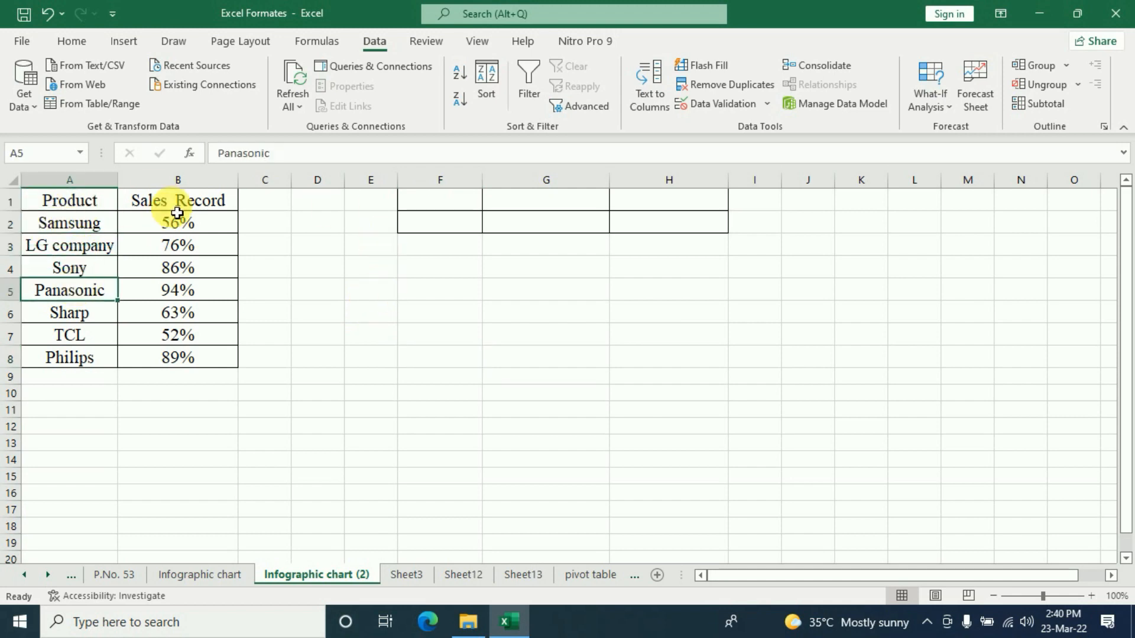
pyautogui.click(183, 225)
pyautogui.click(192, 251)
pyautogui.click(196, 288)
pyautogui.click(210, 334)
pyautogui.click(220, 362)
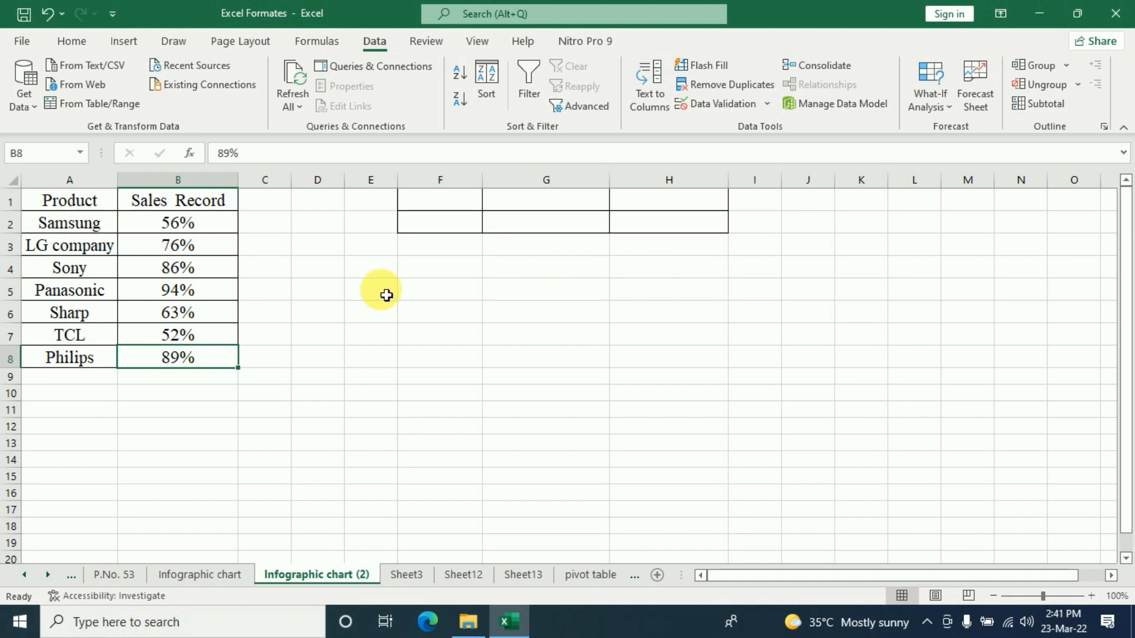
# Copy the Product heading from A1 into cell F1 of the empty helper table
pyautogui.click(93, 210)
pyautogui.hotkey('ctrl', 'c')
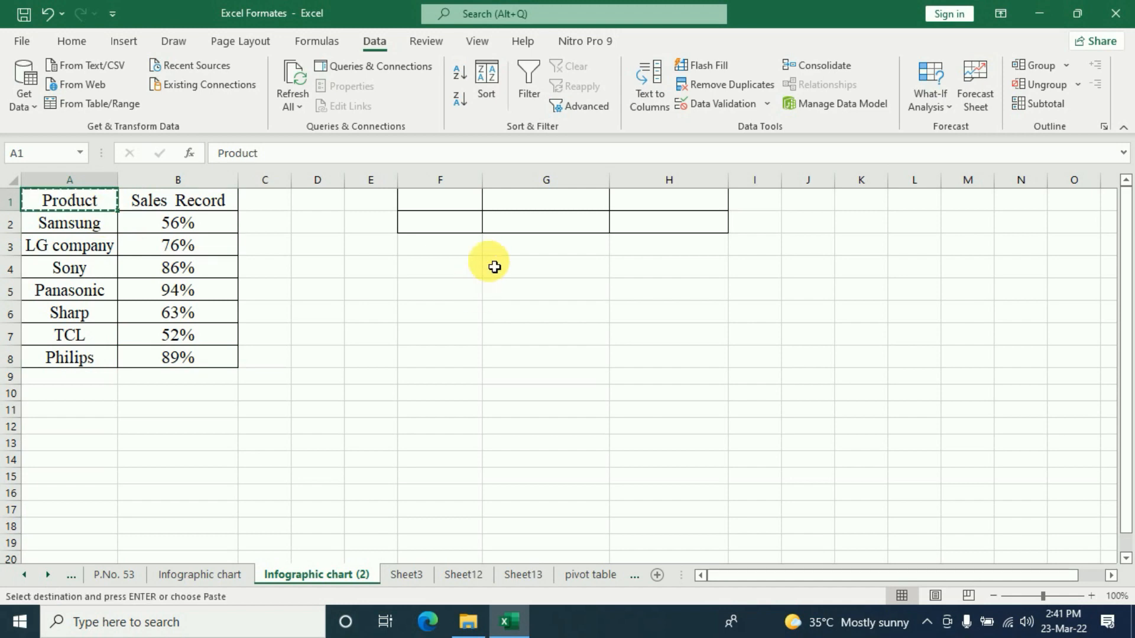
pyautogui.click(438, 202)
pyautogui.hotkey('ctrl', 'v')
pyautogui.click(547, 202)
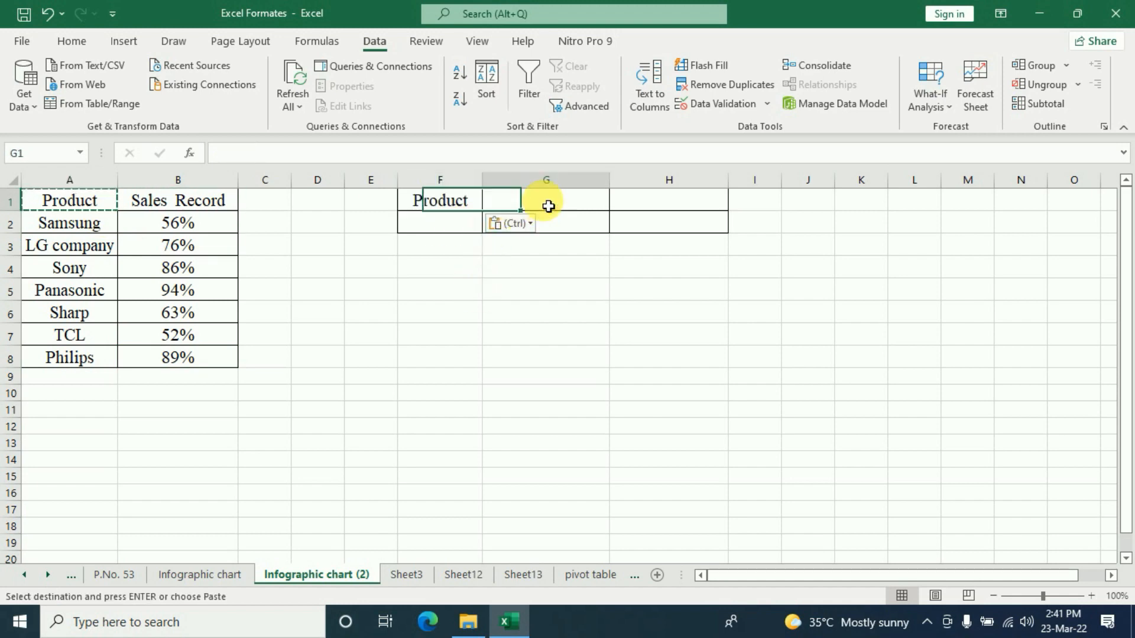
# Enter the heading "Pending" in cell H1 of the helper table
pyautogui.click(662, 207)
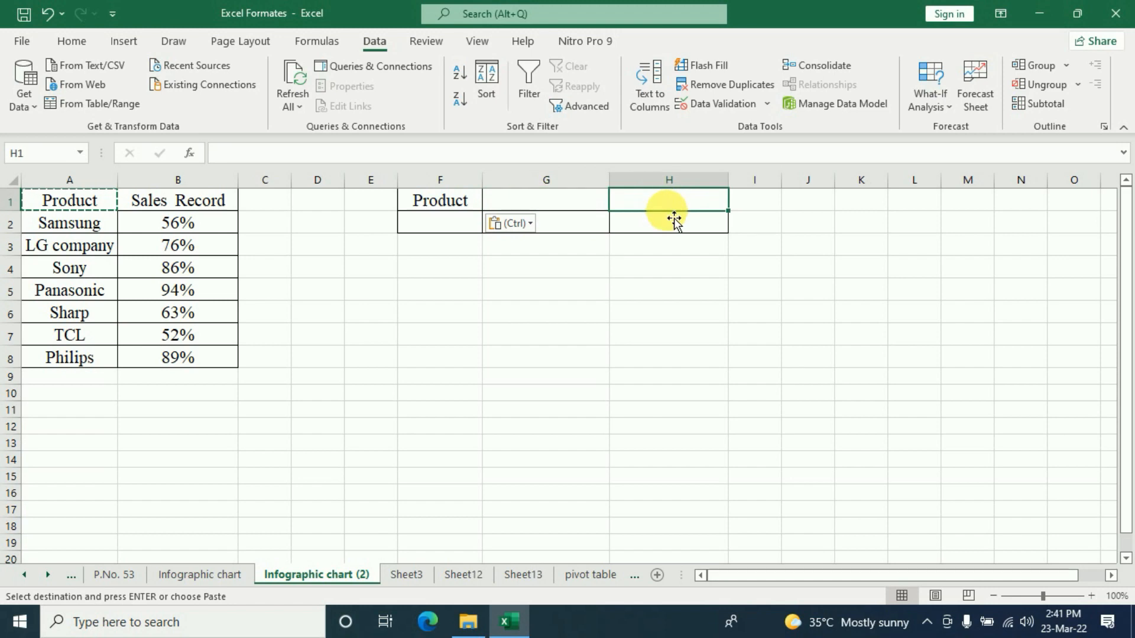
pyautogui.press('Escape')
pyautogui.write('Pen')
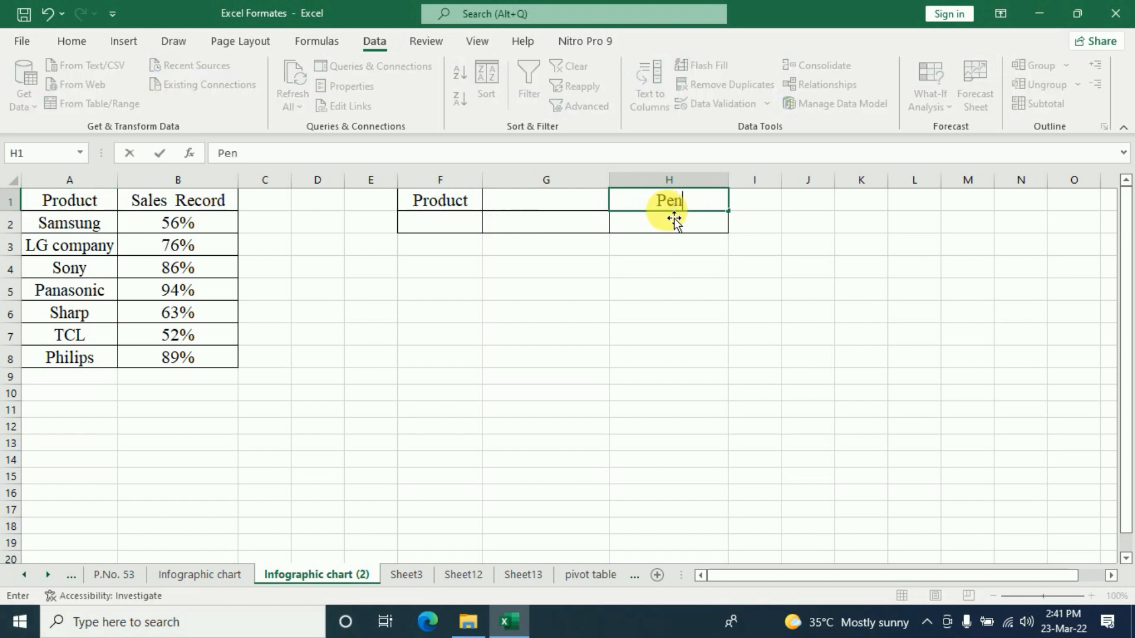
pyautogui.write('ding')
pyautogui.click(640, 315)
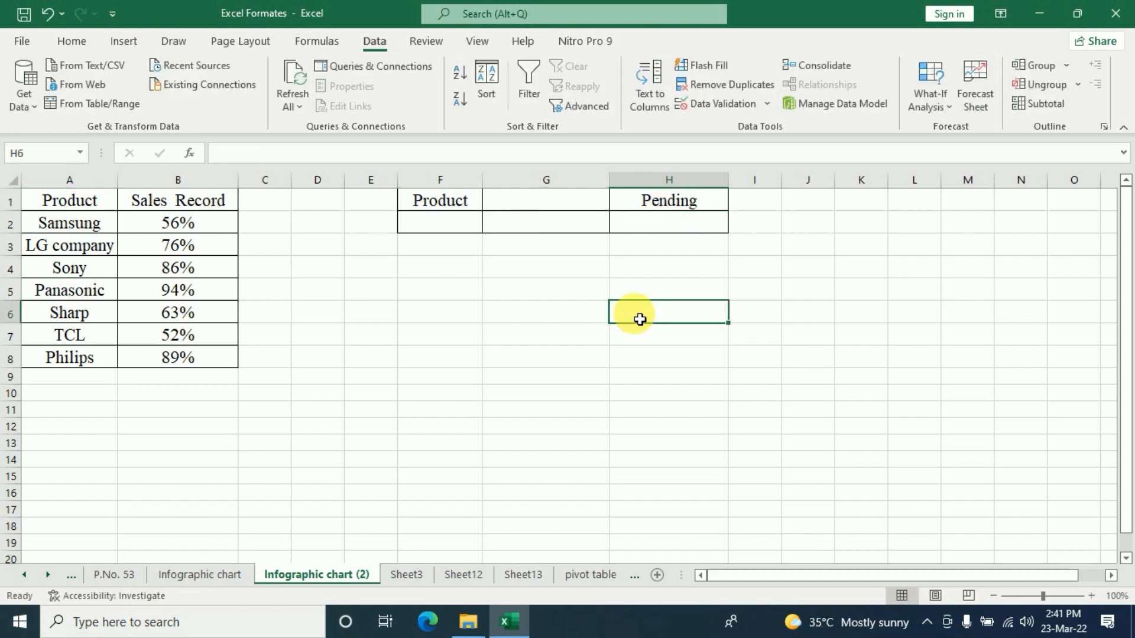
# Add a List data validation to cell G1 with source =$A$2:$A$8 and choose Samsung from it
pyautogui.click(583, 205)
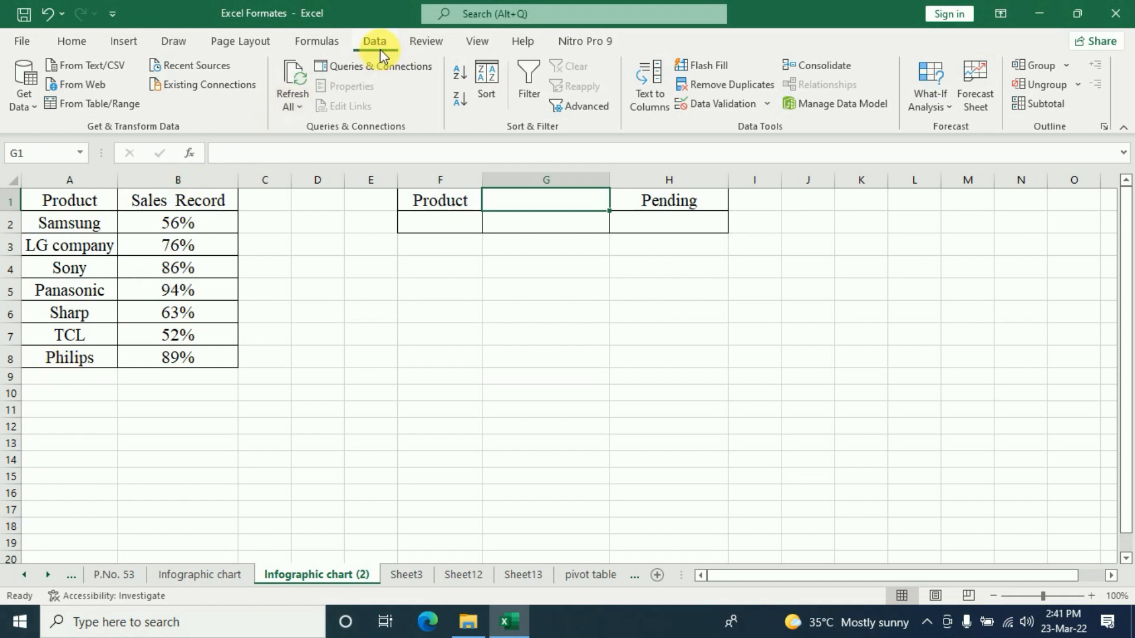
pyautogui.click(768, 105)
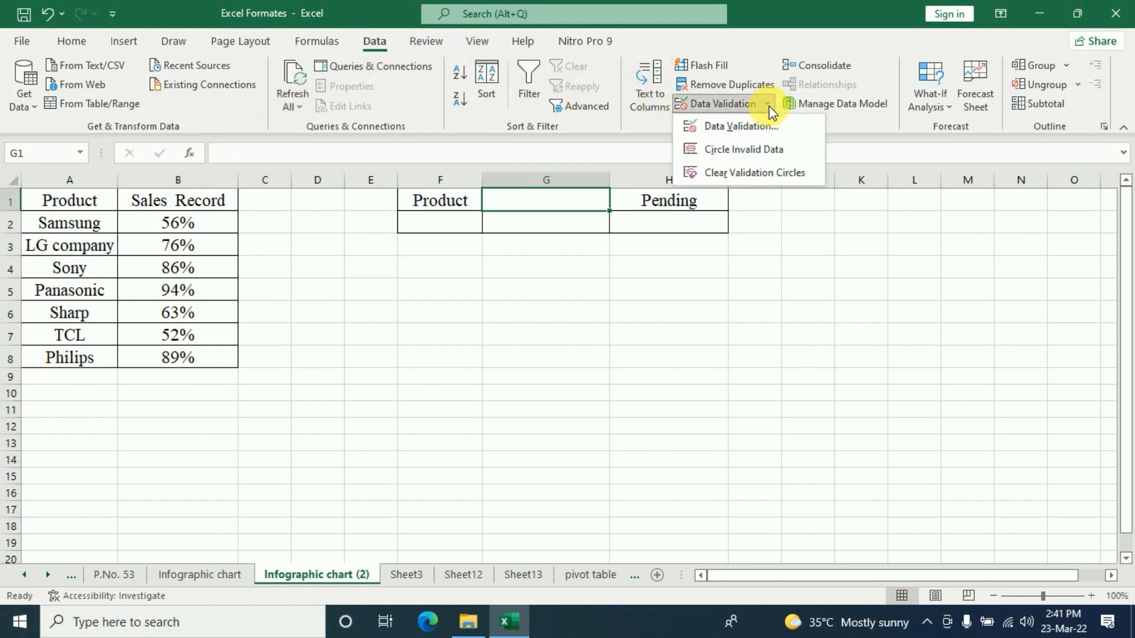
pyautogui.click(749, 128)
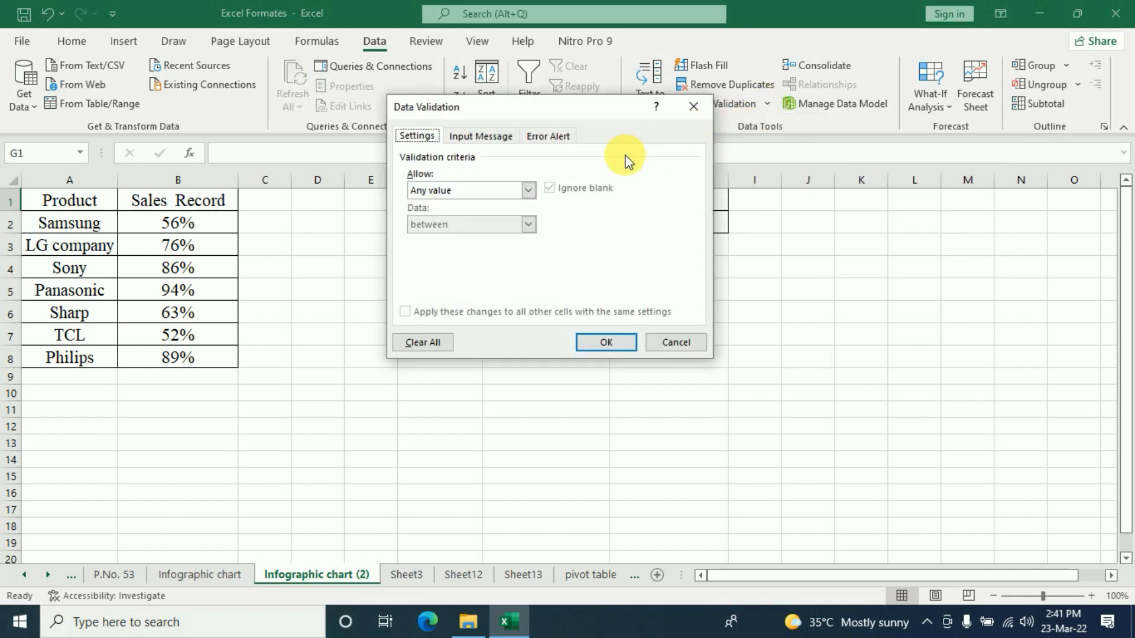
pyautogui.click(528, 190)
pyautogui.click(450, 235)
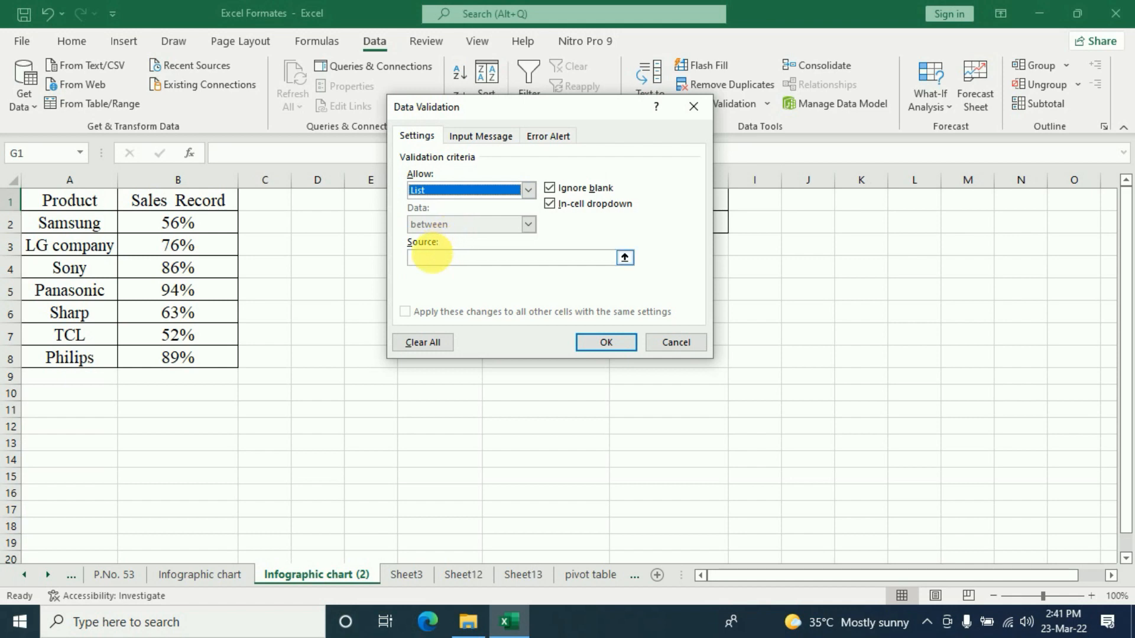
pyautogui.click(437, 256)
pyautogui.moveTo(539, 109); pyautogui.dragTo(733, 246)
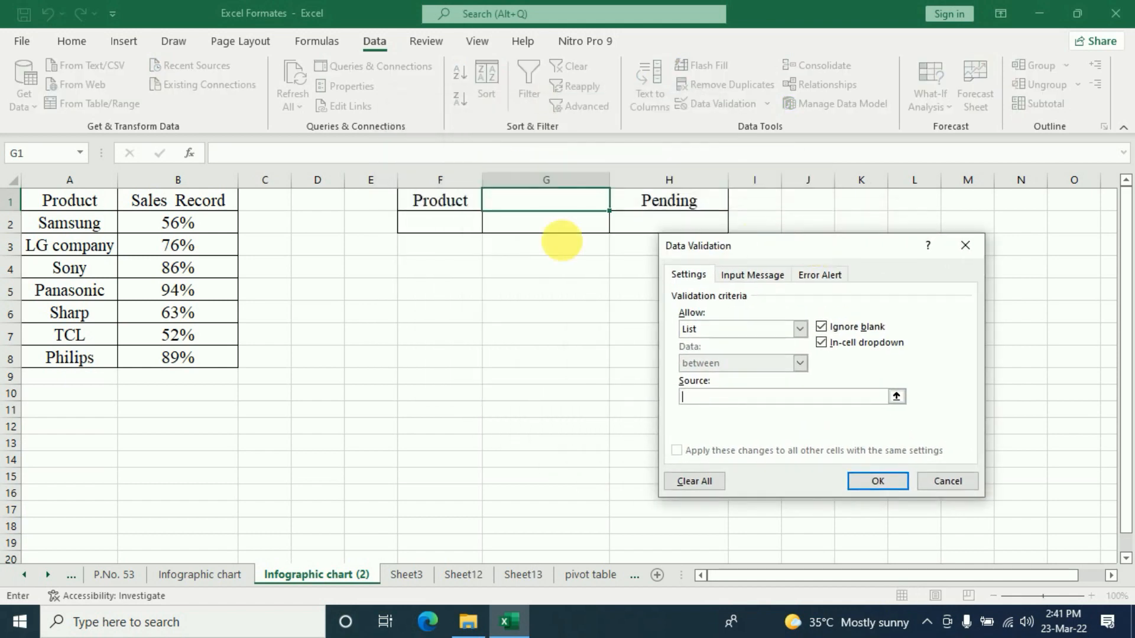
pyautogui.click(62, 225)
pyautogui.moveTo(69, 226); pyautogui.dragTo(80, 367)
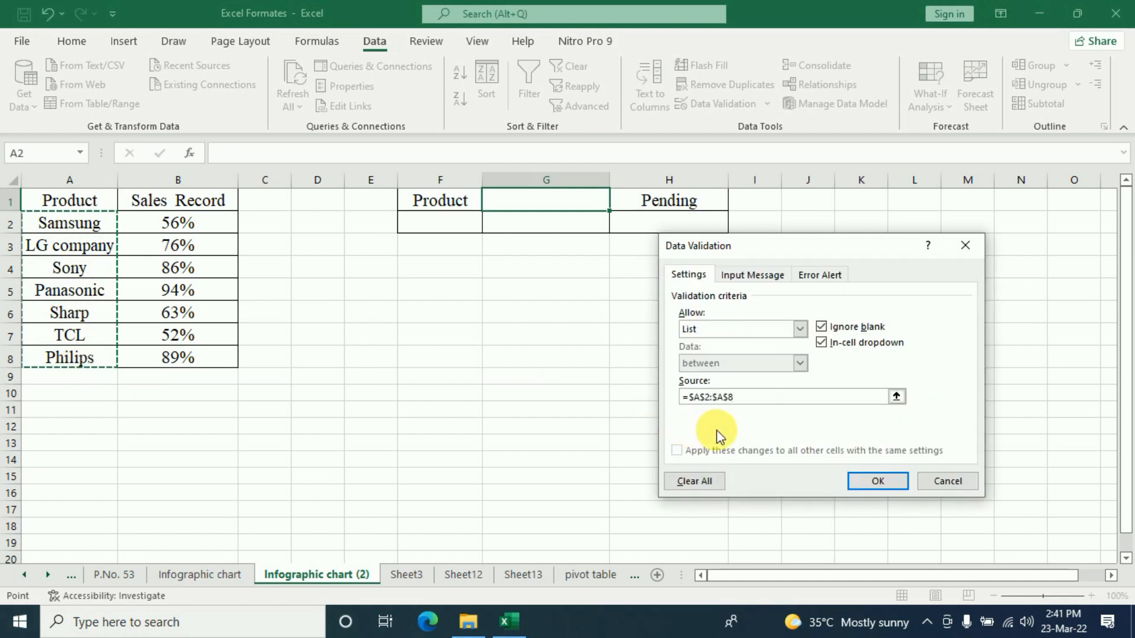
pyautogui.click(874, 482)
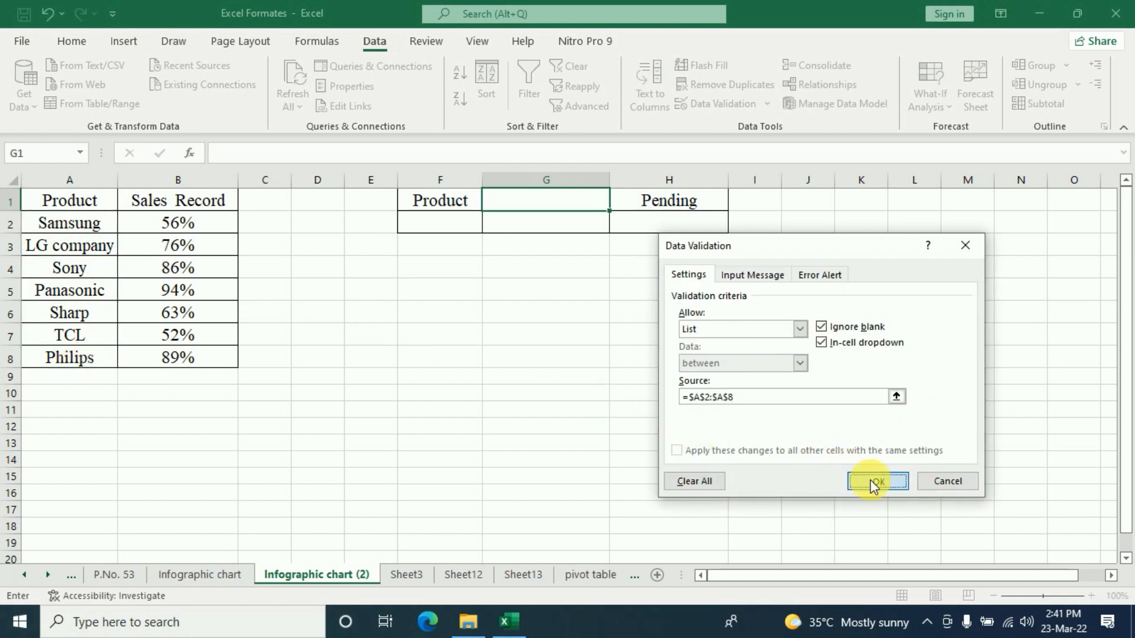
pyautogui.click(617, 203)
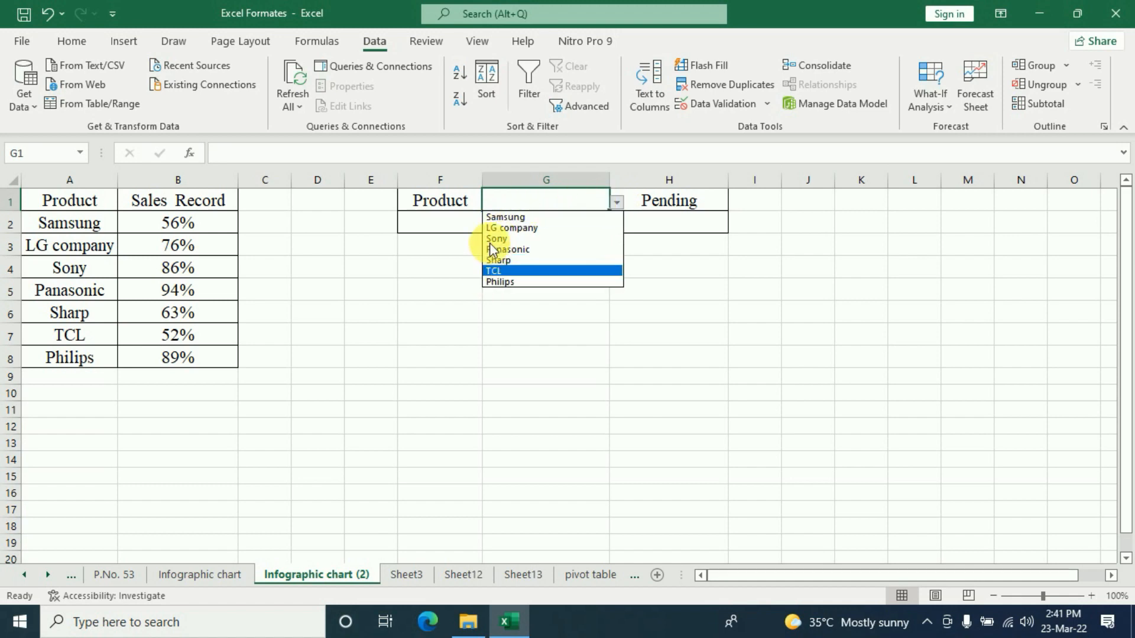
pyautogui.click(512, 217)
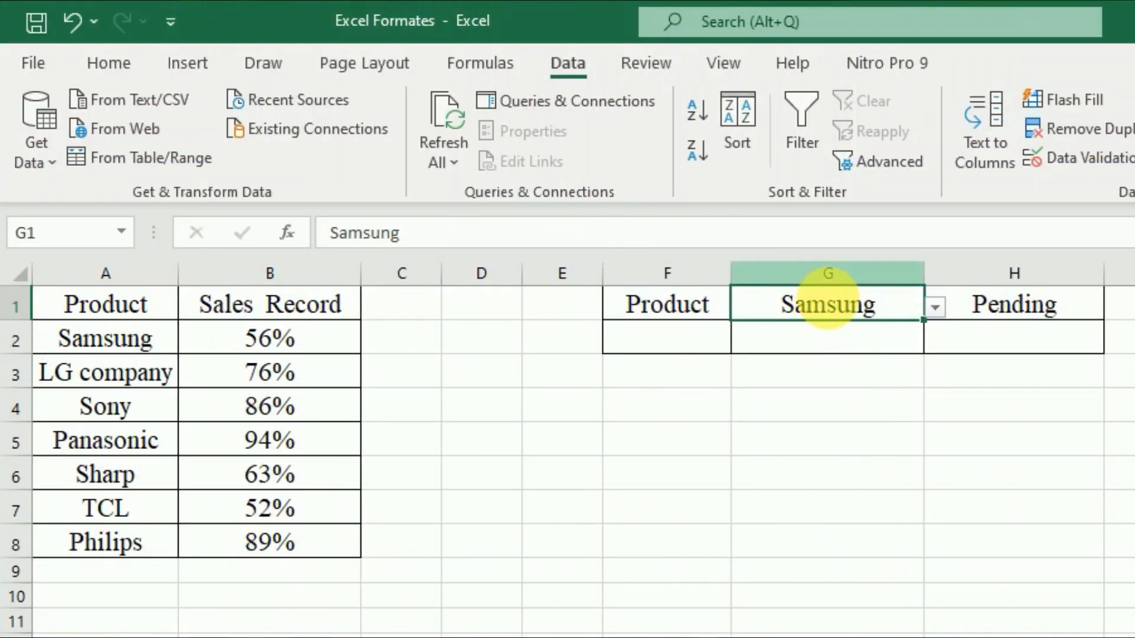
# Enter =VLOOKUP(G1,A1:B8,2,0) in cell G2 to look up the chosen product's sales percentage
pyautogui.click(863, 344)
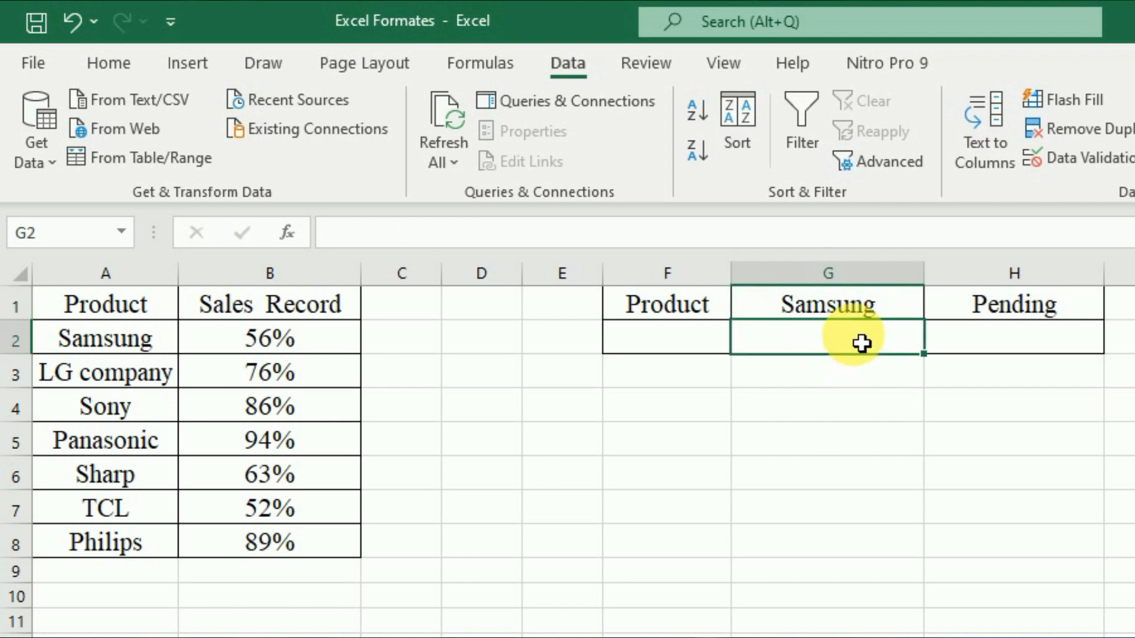
pyautogui.write('=v')
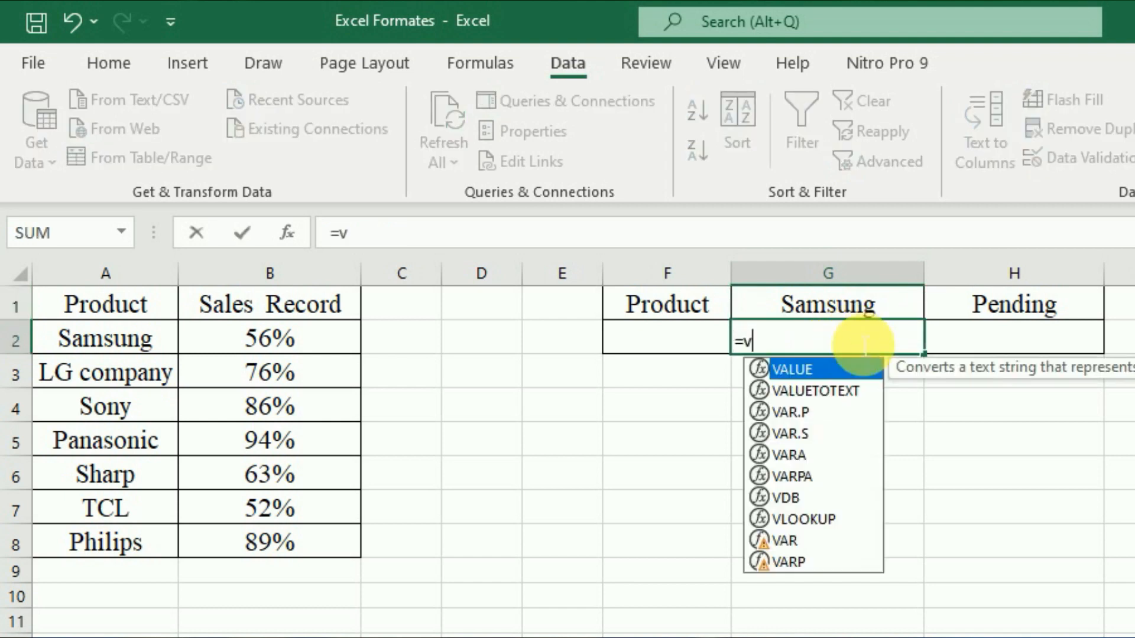
pyautogui.write('lookup')
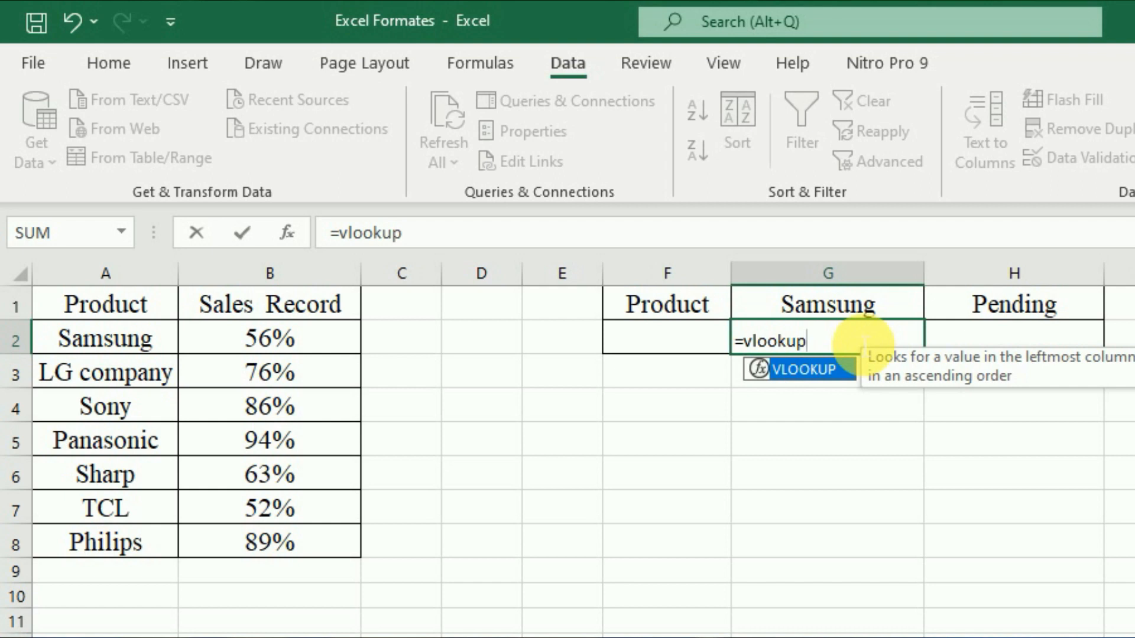
pyautogui.write('(')
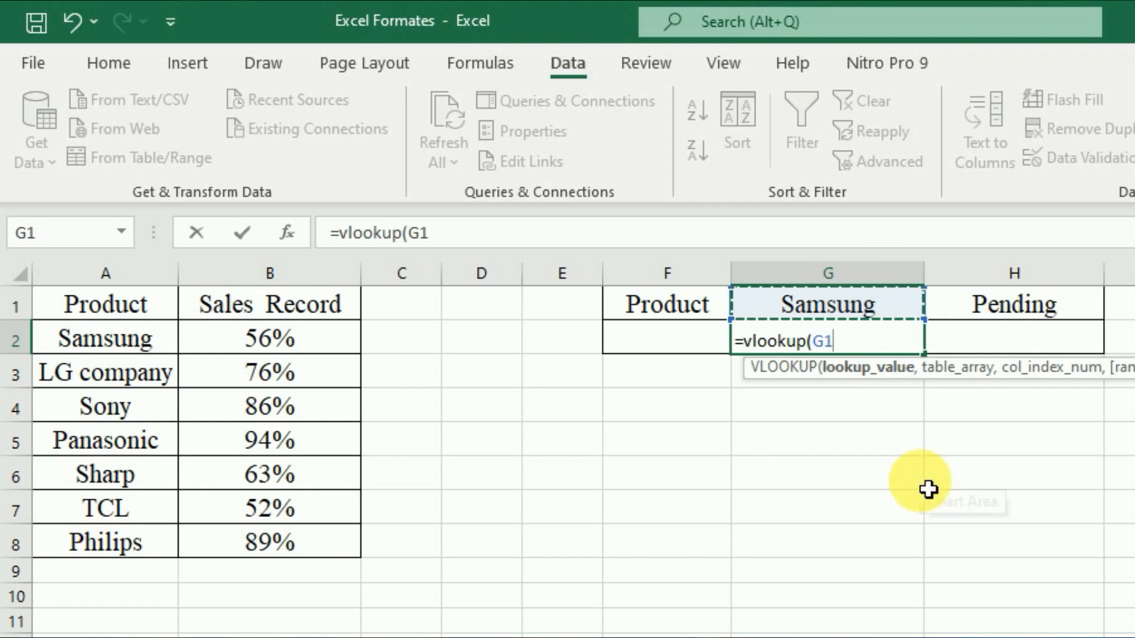
pyautogui.write(',')
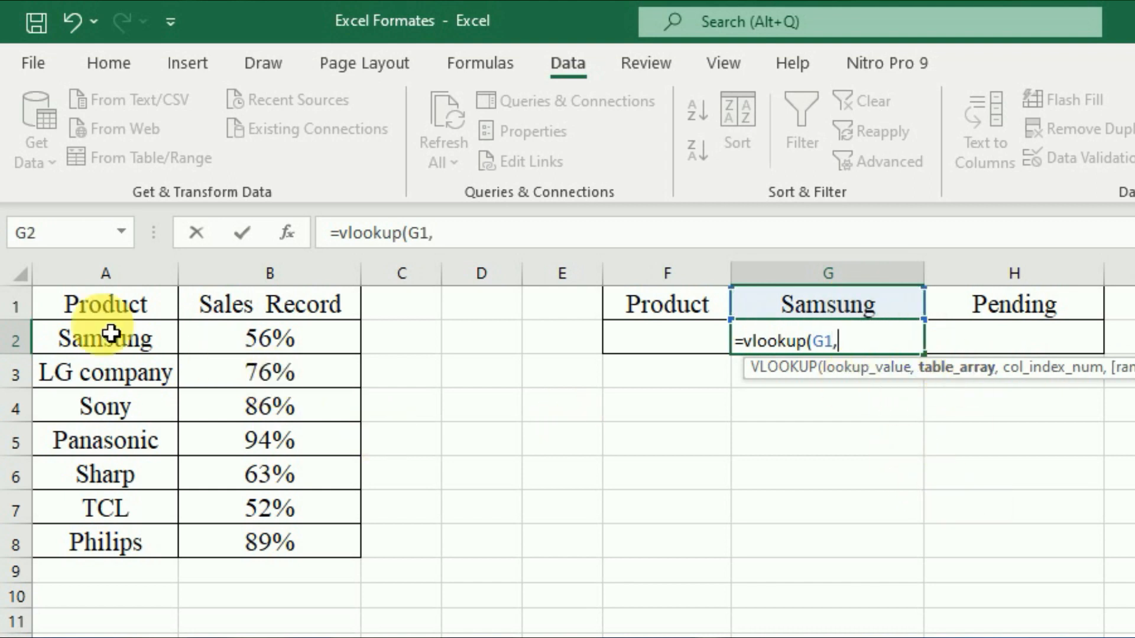
pyautogui.moveTo(83, 306); pyautogui.dragTo(289, 544)
pyautogui.write(',')
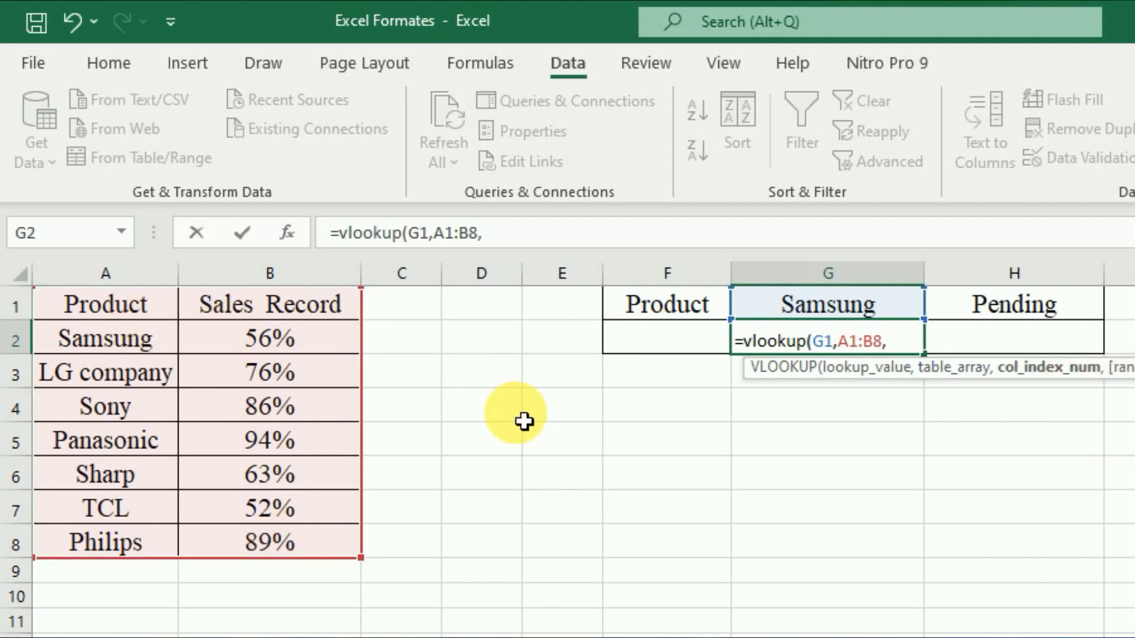
pyautogui.write('2')
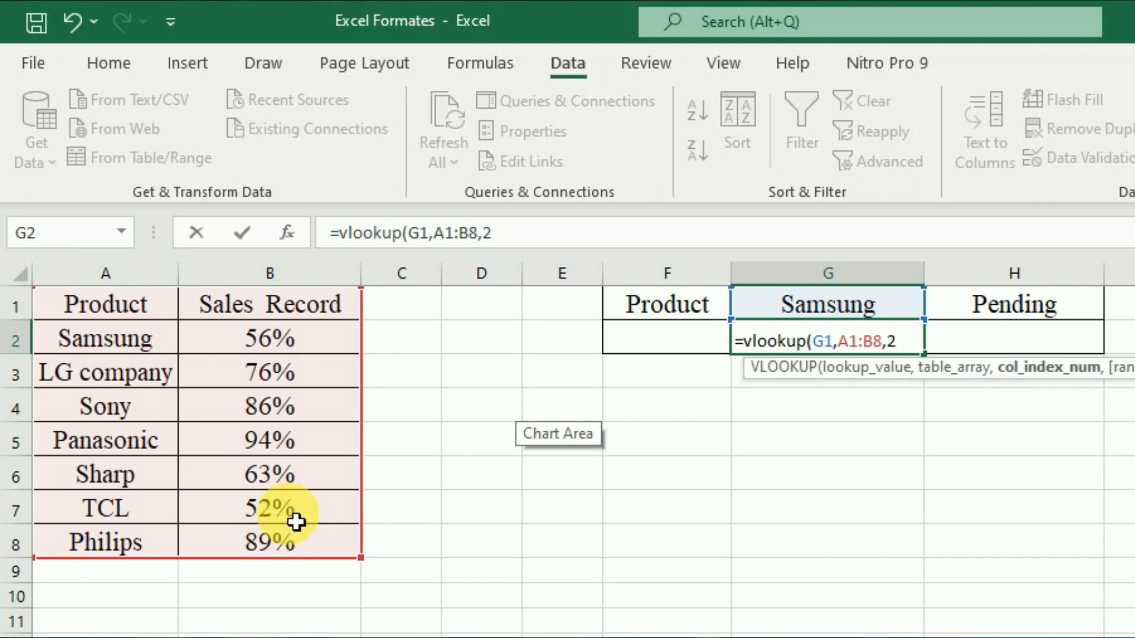
pyautogui.write(',')
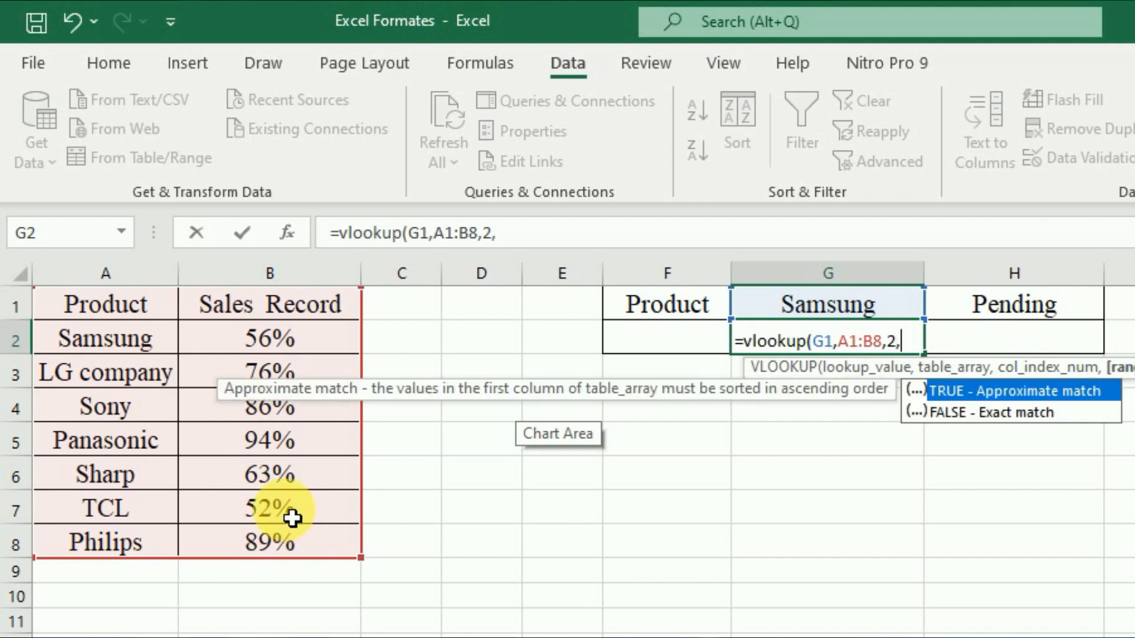
pyautogui.write('0')
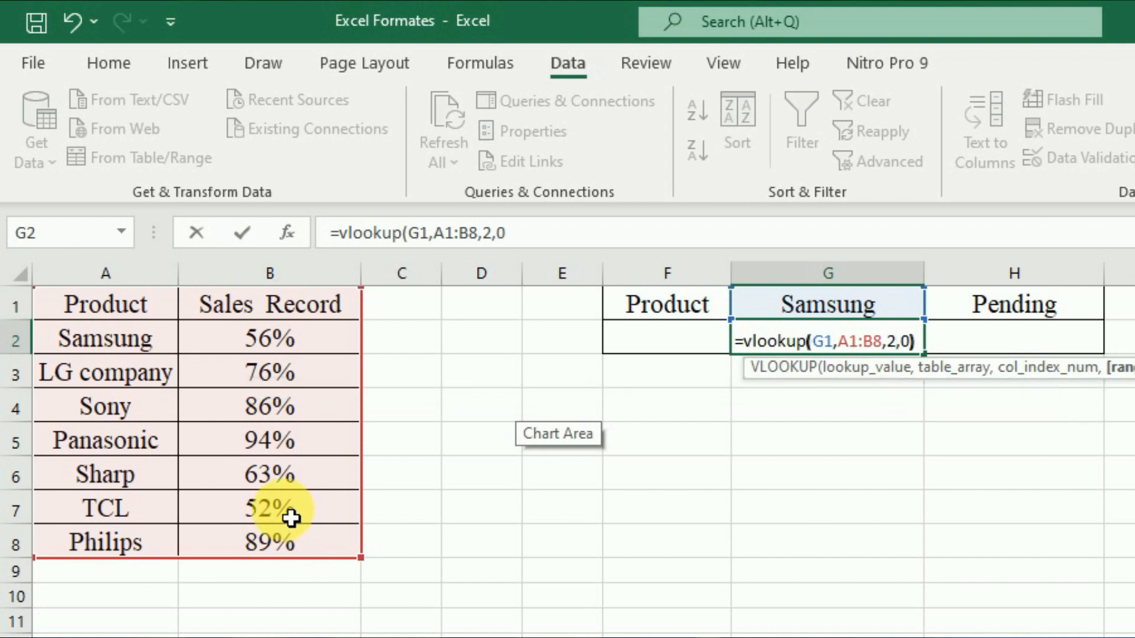
pyautogui.press('Return')
pyautogui.click(883, 341)
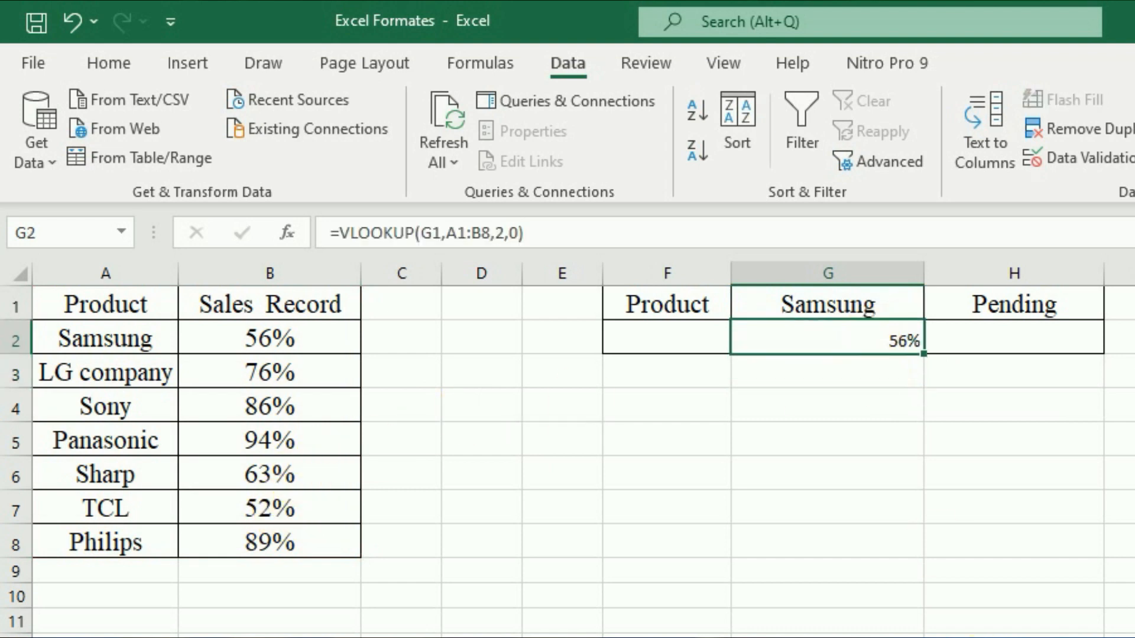
# Enter the formula =100%-G2 in cell H2 to calculate the pending percentage
pyautogui.click(1008, 348)
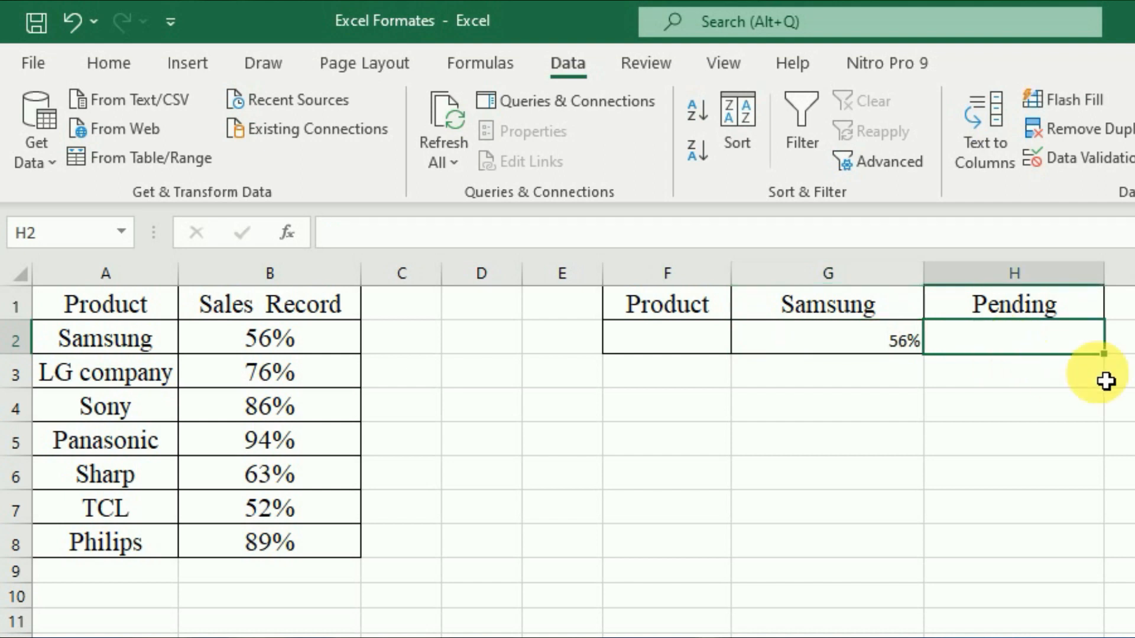
pyautogui.write('=10')
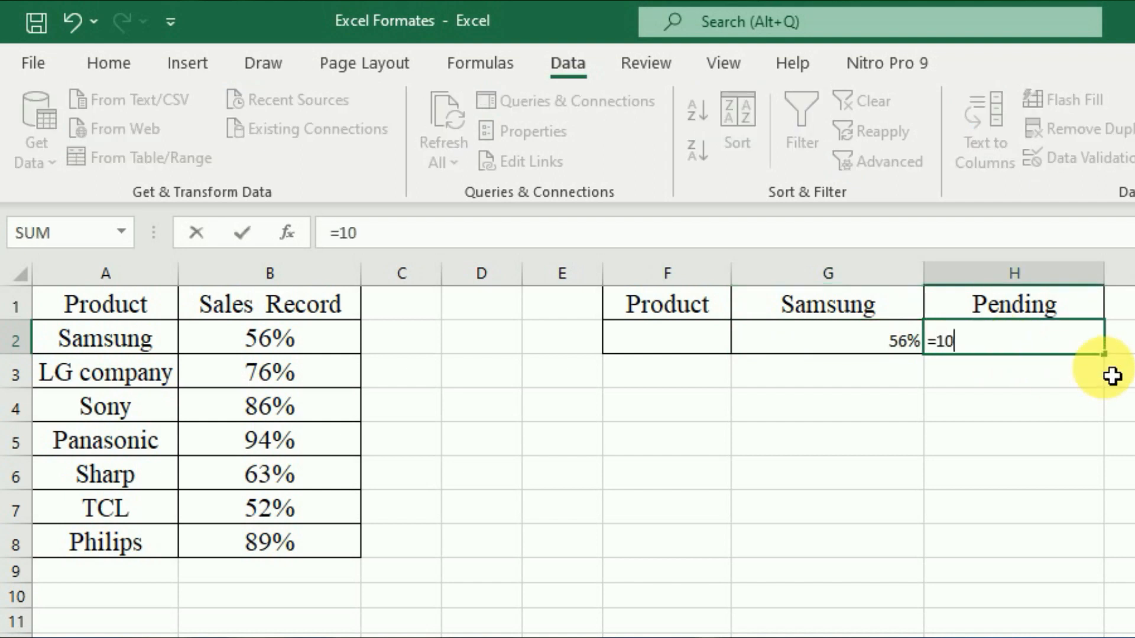
pyautogui.write('0%')
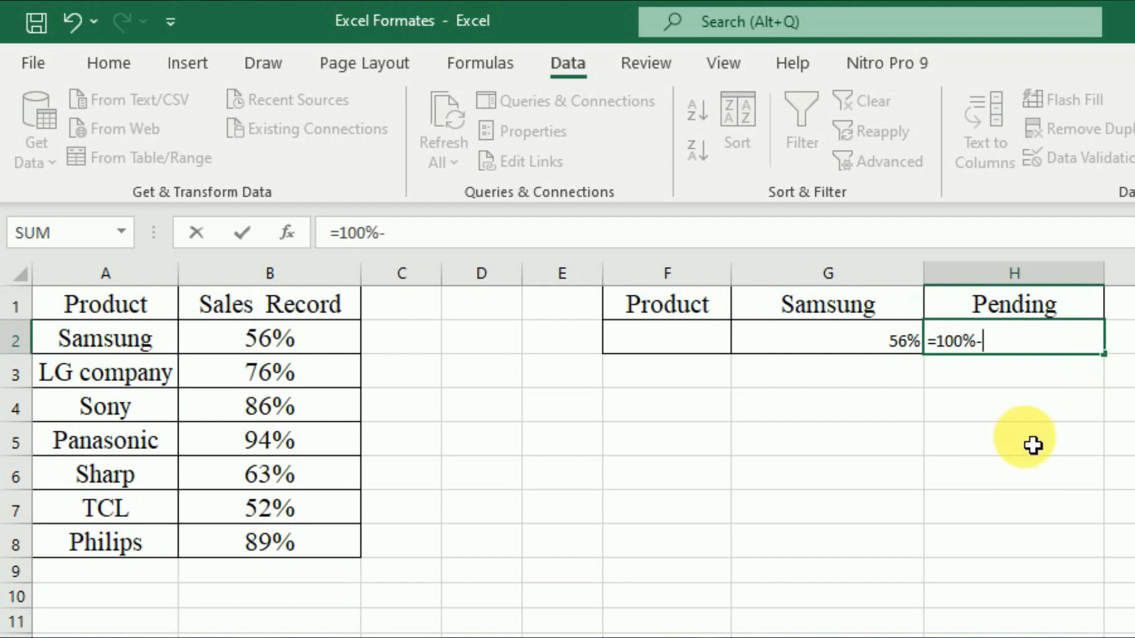
pyautogui.write('-')
pyautogui.click(881, 349)
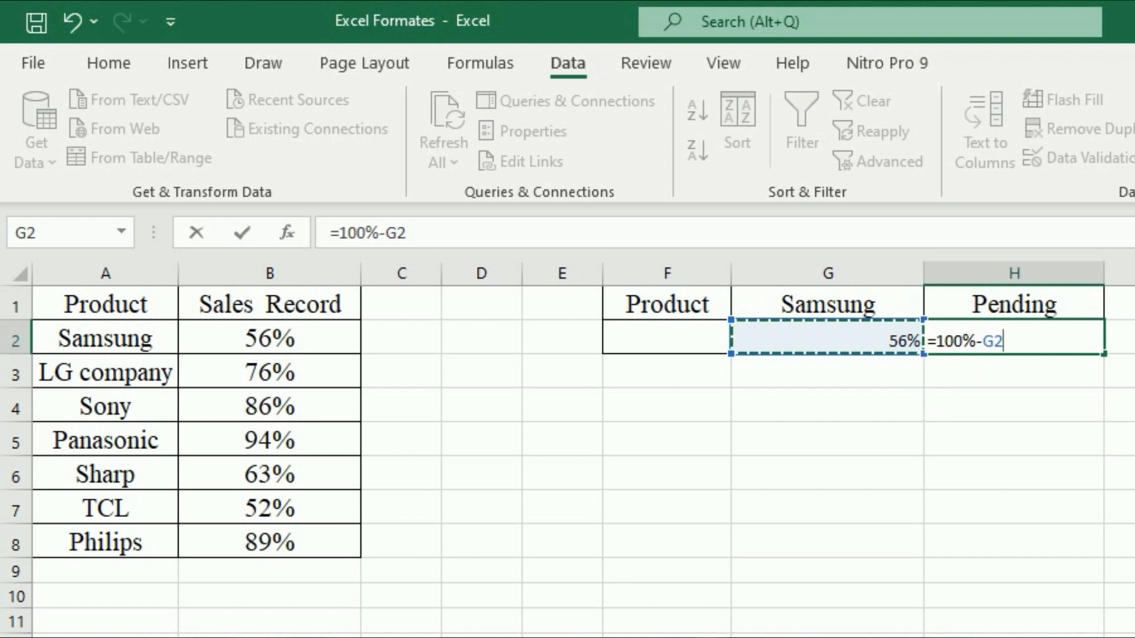
pyautogui.press('Return')
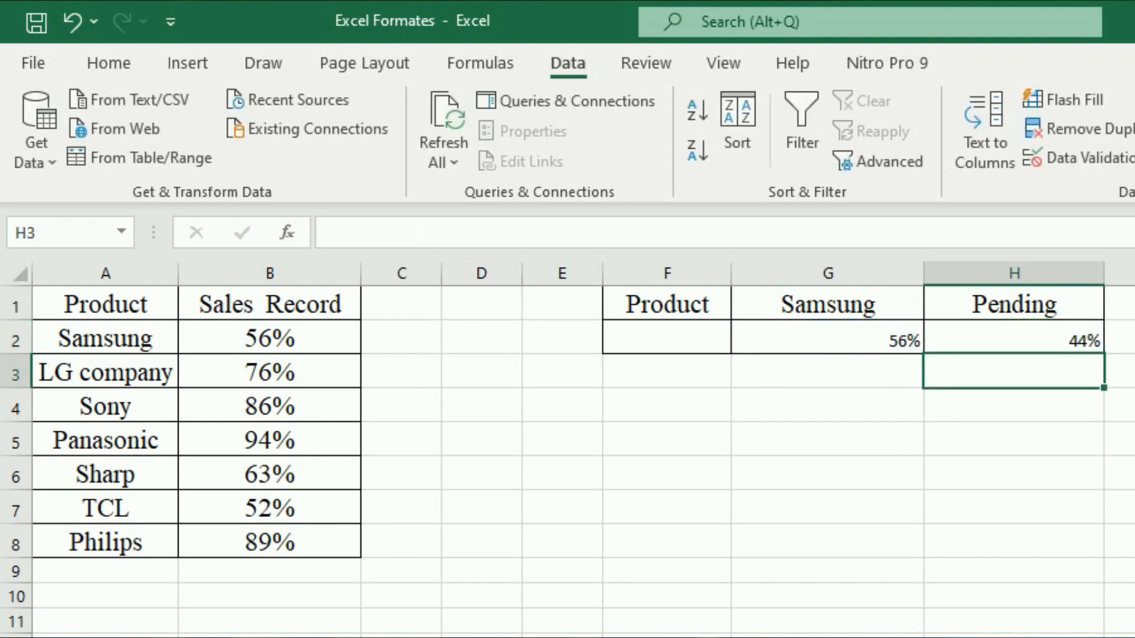
pyautogui.click(1046, 351)
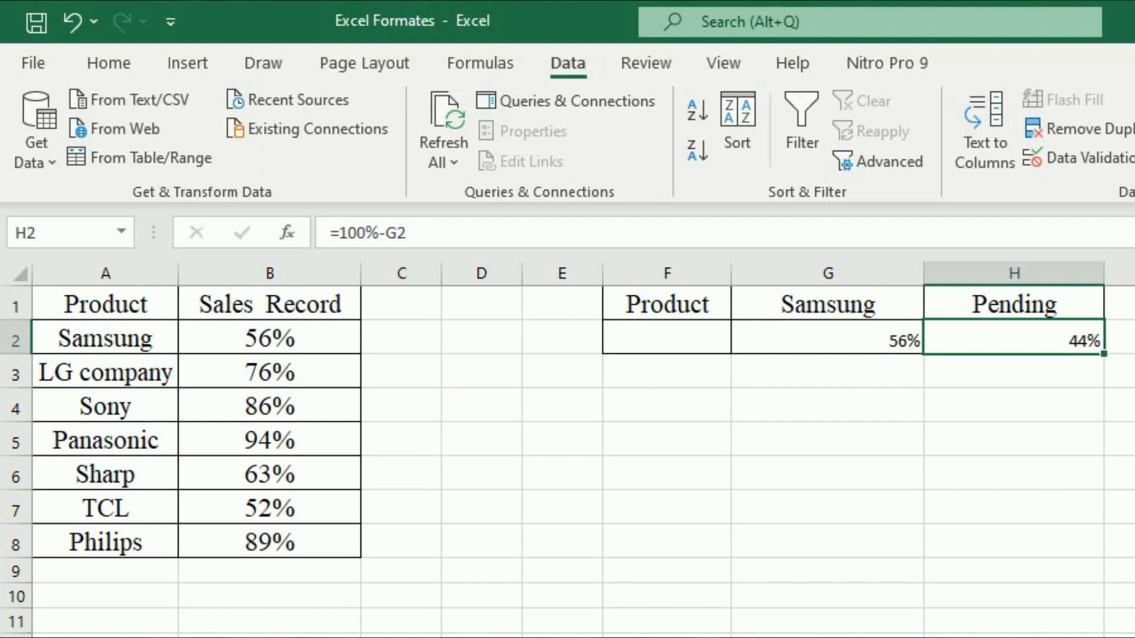
# Choose Sony from the product drop-down list in cell G1
pyautogui.click(839, 312)
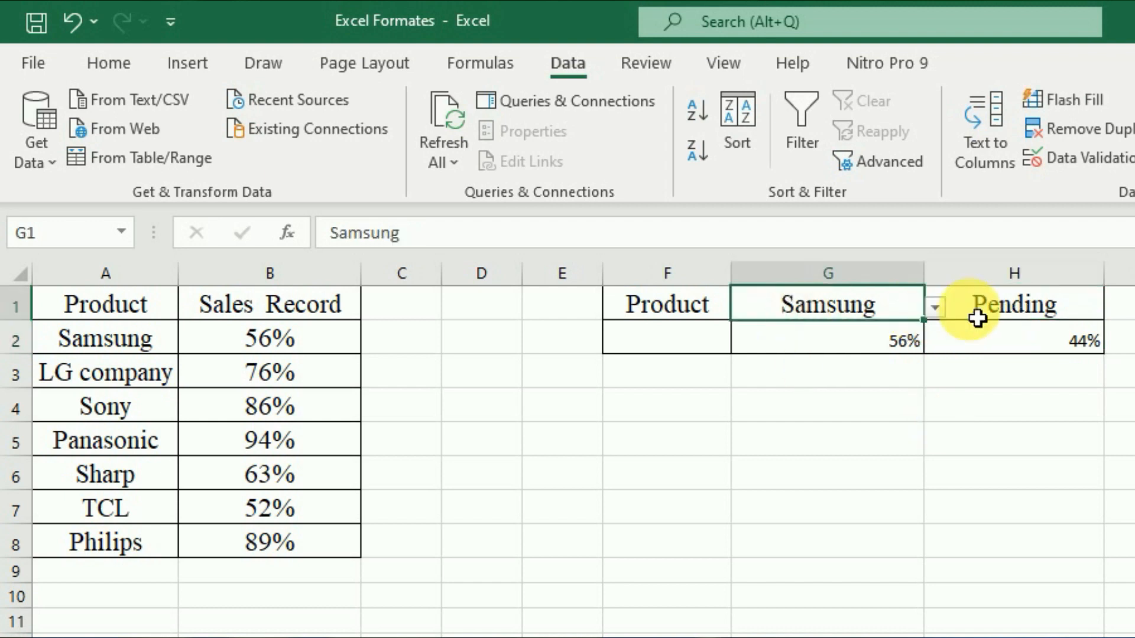
pyautogui.click(934, 307)
pyautogui.click(859, 347)
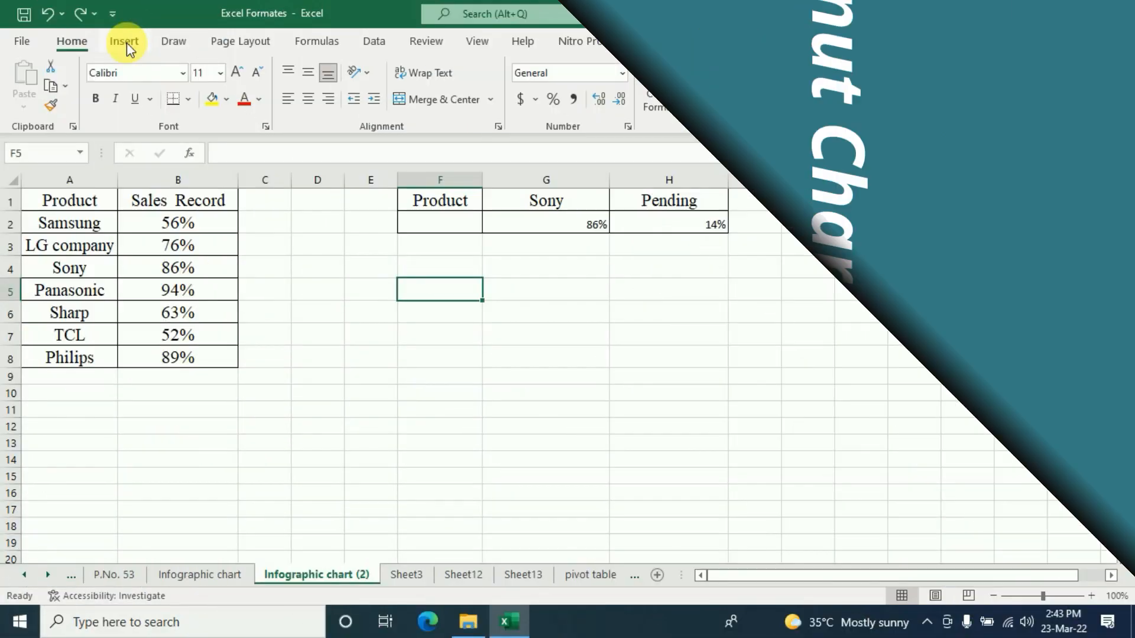
# Insert an empty doughnut chart below the helper table and enlarge it to reach column K and row 18
pyautogui.click(125, 42)
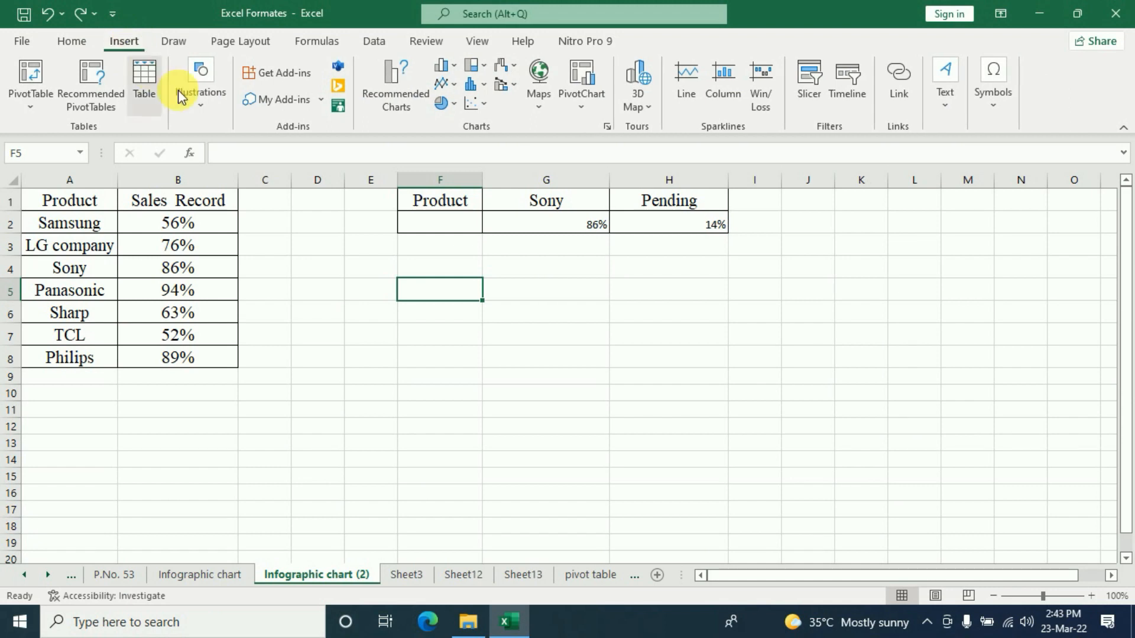
pyautogui.click(450, 102)
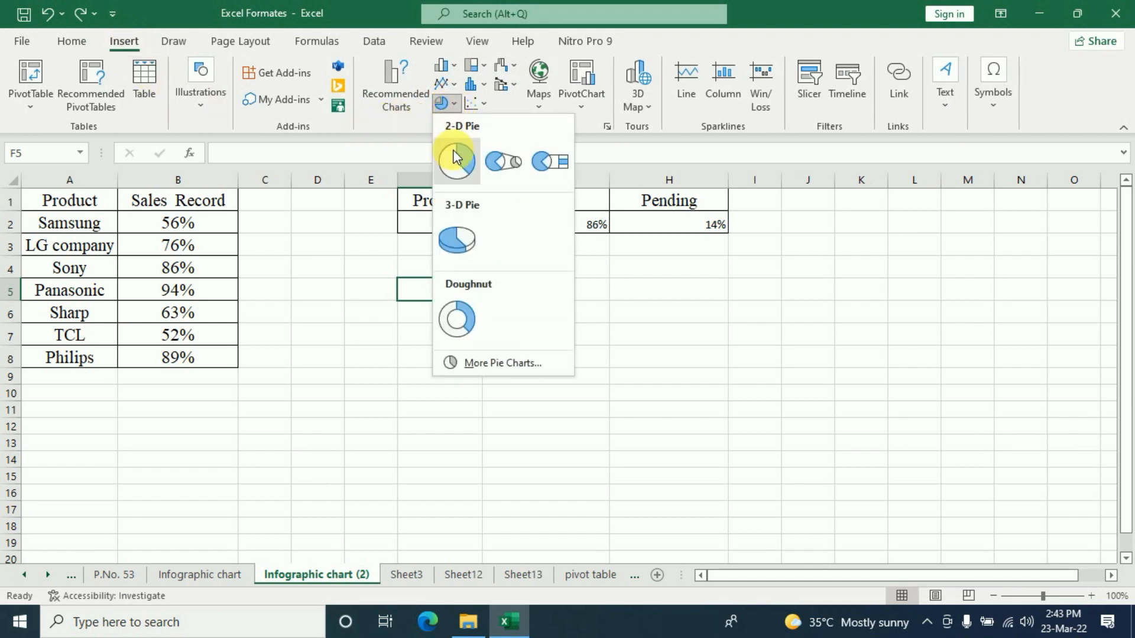
pyautogui.click(466, 317)
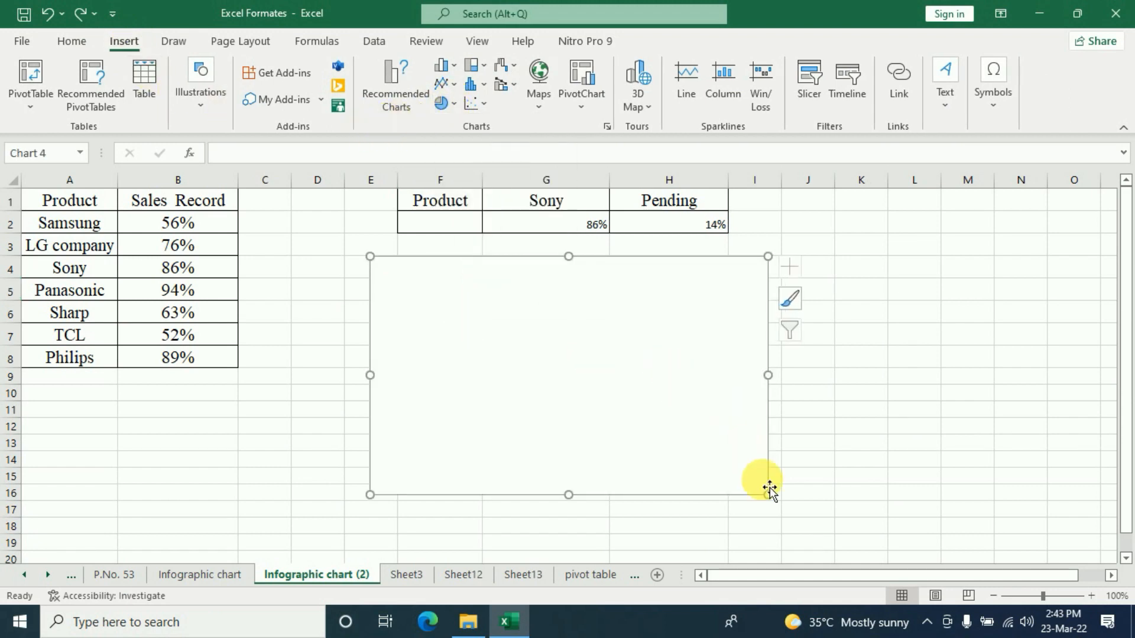
pyautogui.moveTo(768, 494); pyautogui.dragTo(848, 529)
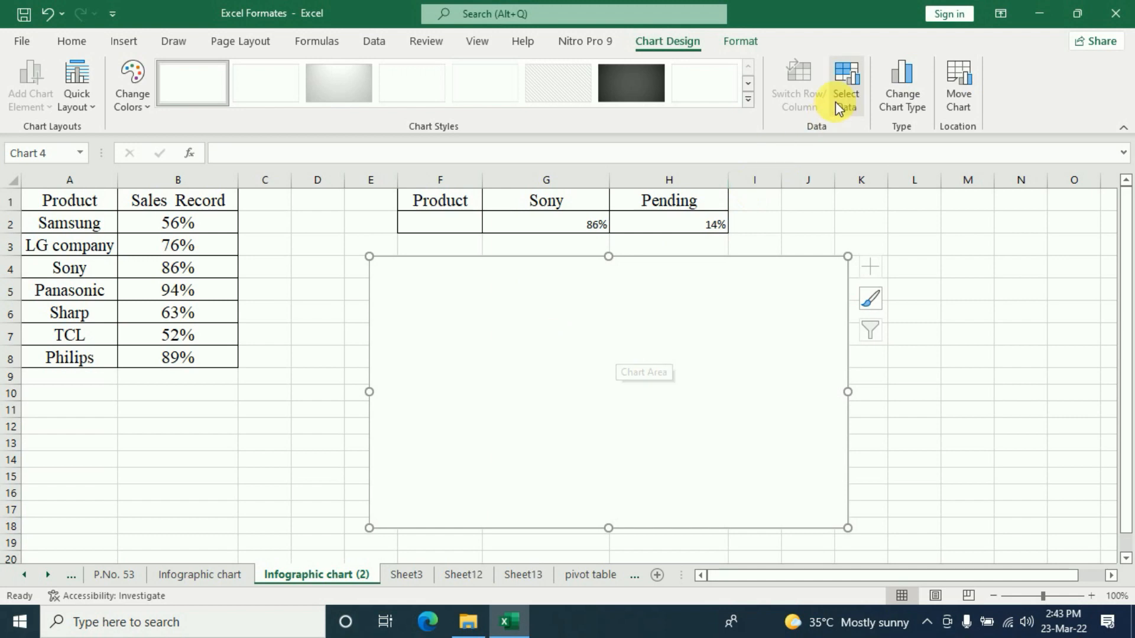
# Add an unnamed data series to the doughnut chart with seventeen values of 1, entered as a comma-separated array
pyautogui.rightClick(665, 263)
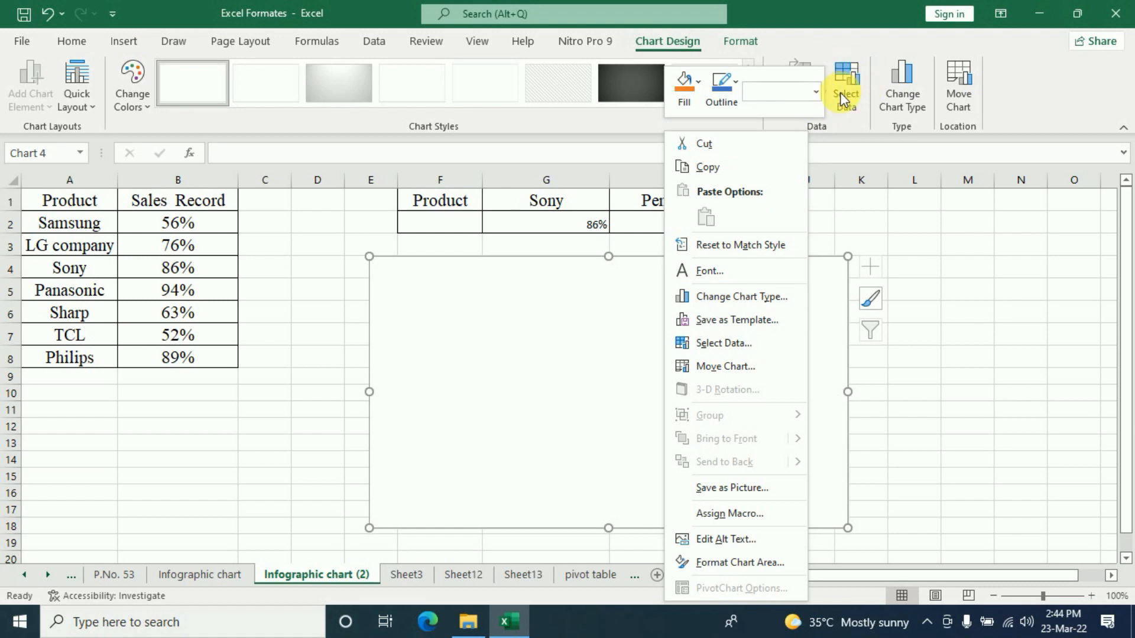
pyautogui.click(727, 344)
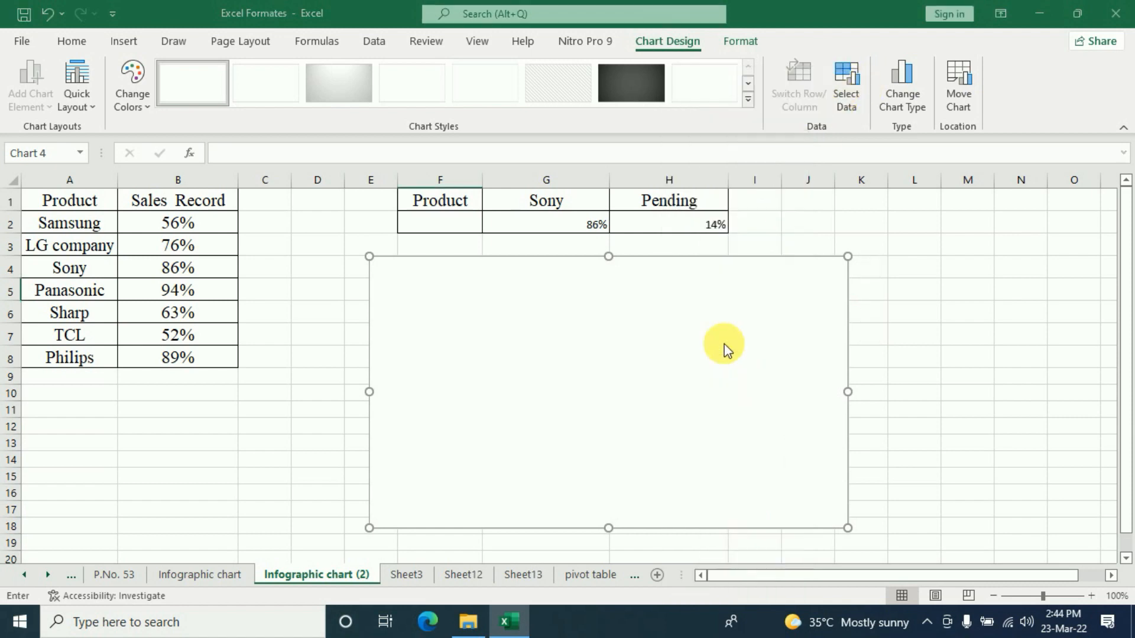
pyautogui.click(625, 397)
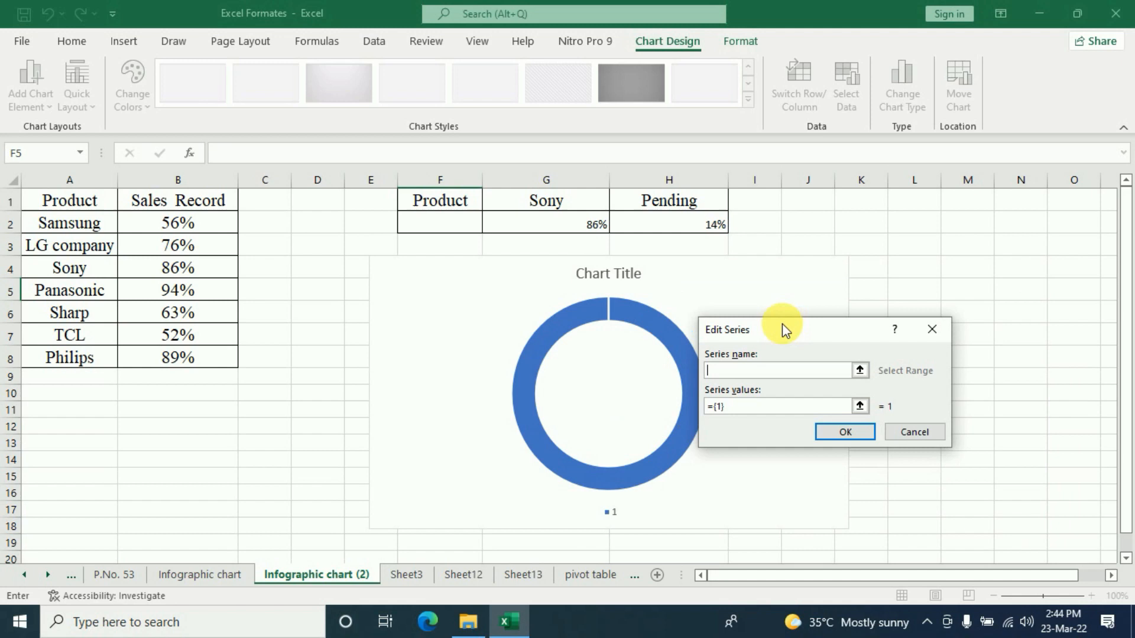
pyautogui.moveTo(782, 324); pyautogui.dragTo(768, 188)
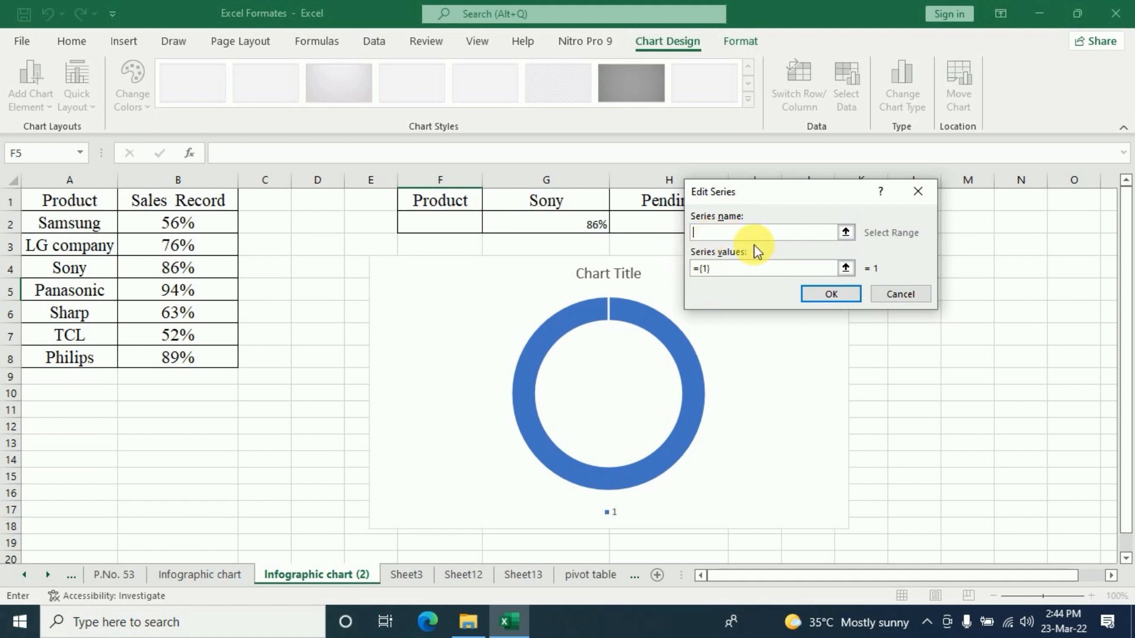
pyautogui.click(713, 276)
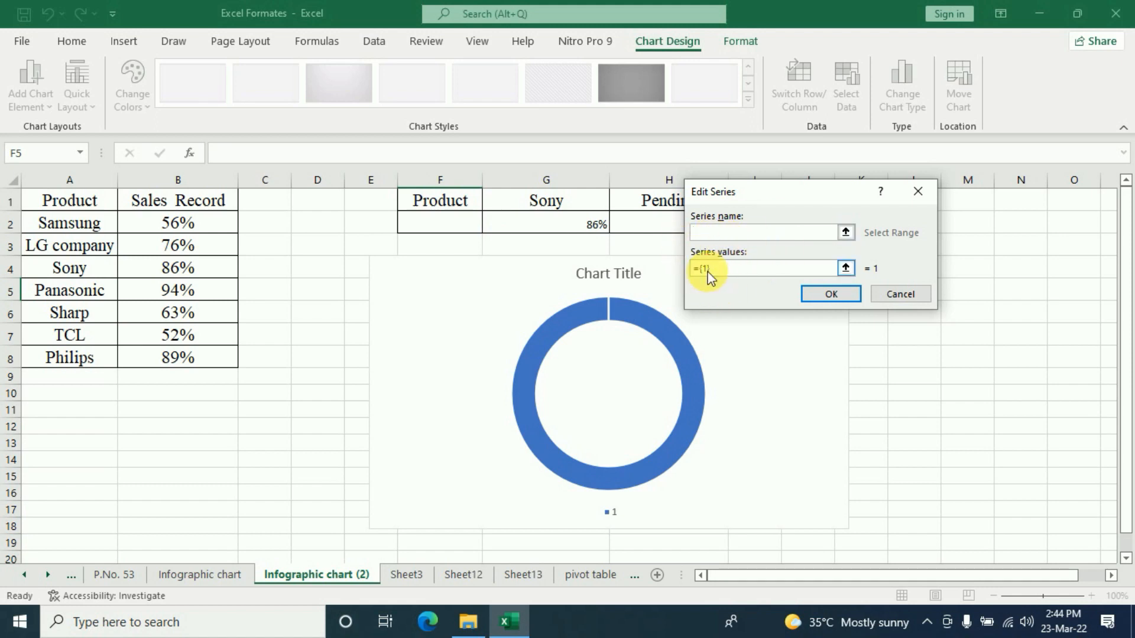
pyautogui.press('Left')
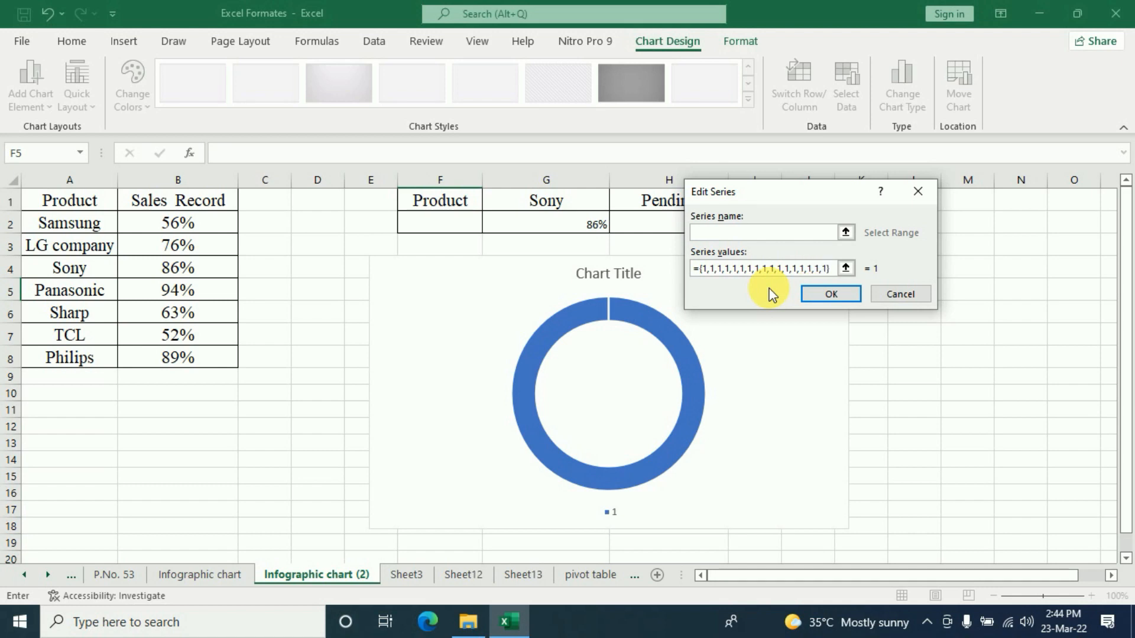
pyautogui.click(832, 295)
pyautogui.click(968, 513)
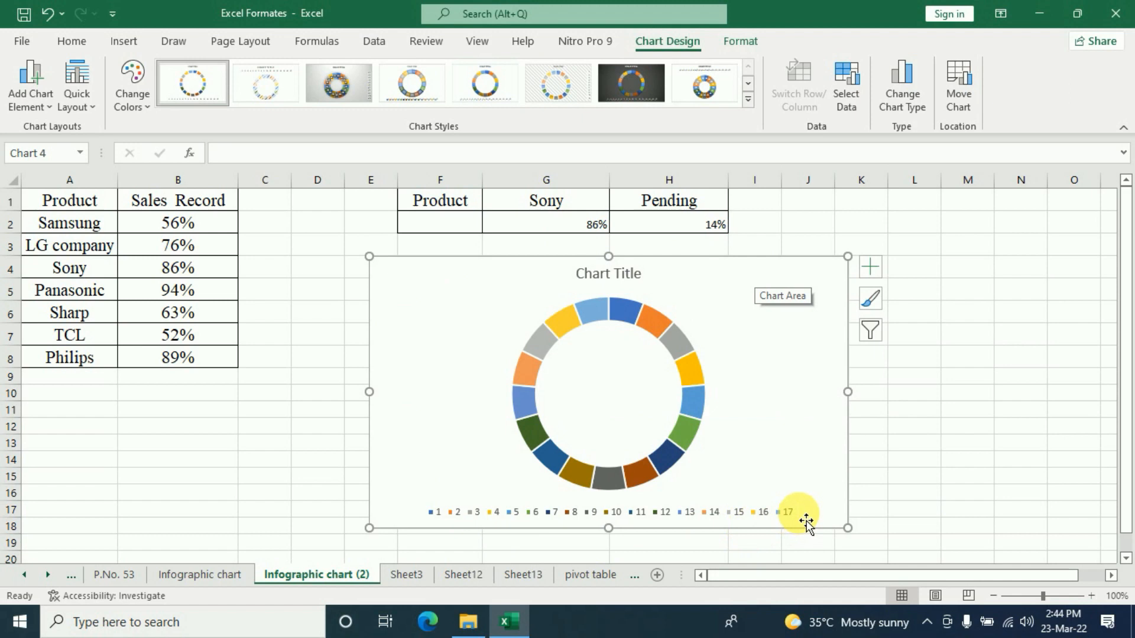
# Extend the chart up to row 3 and delete its title and legend
pyautogui.moveTo(370, 257); pyautogui.dragTo(354, 235)
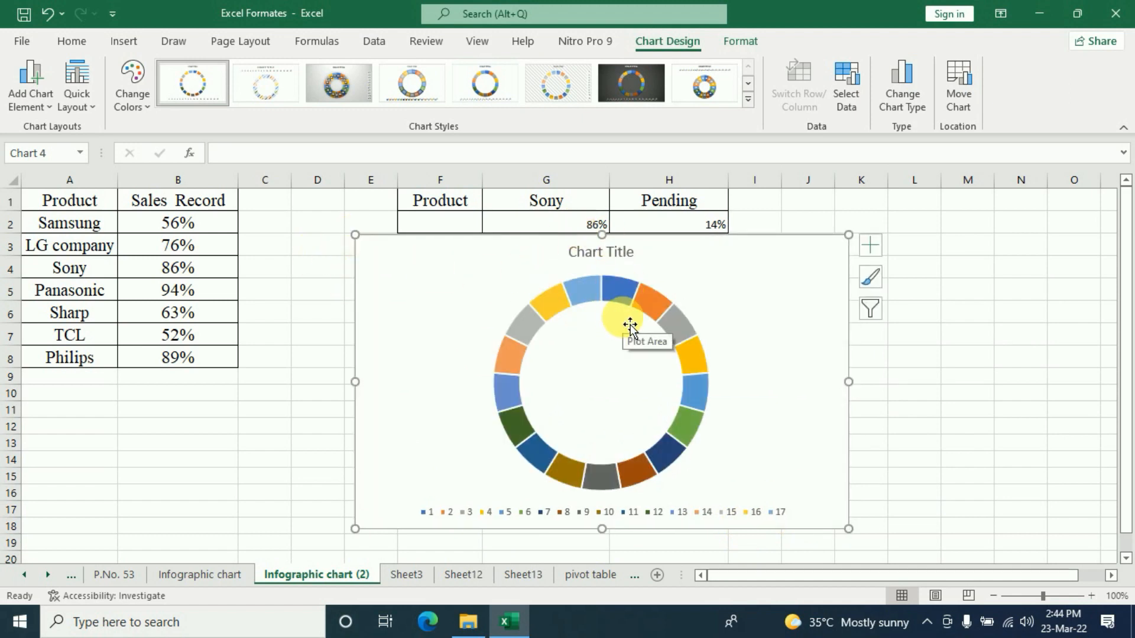
pyautogui.click(617, 254)
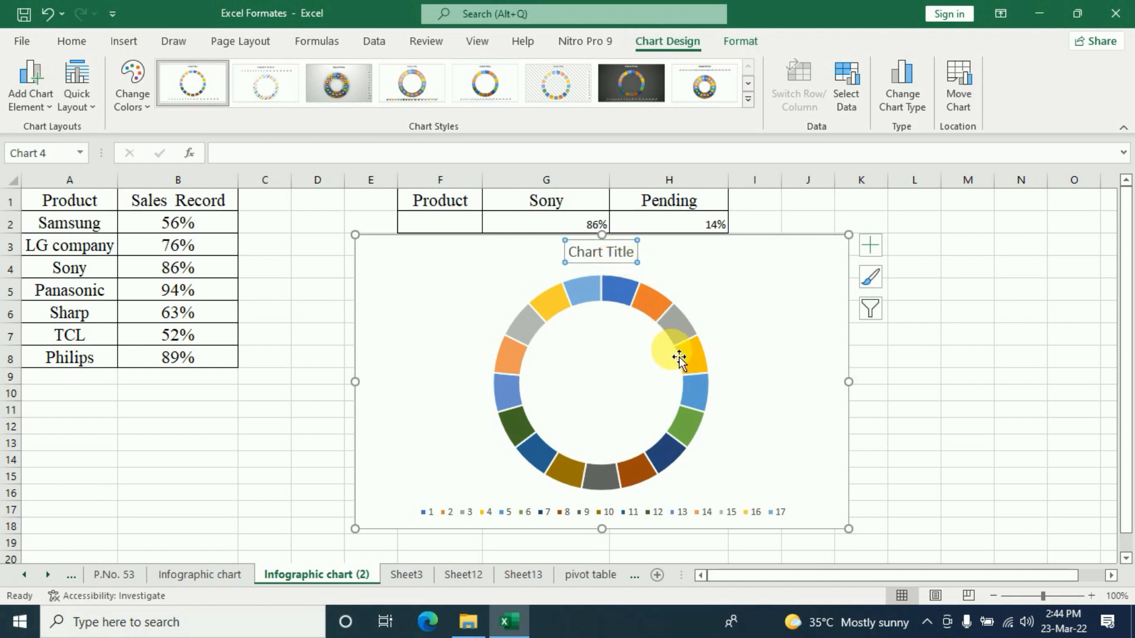
pyautogui.press('Delete')
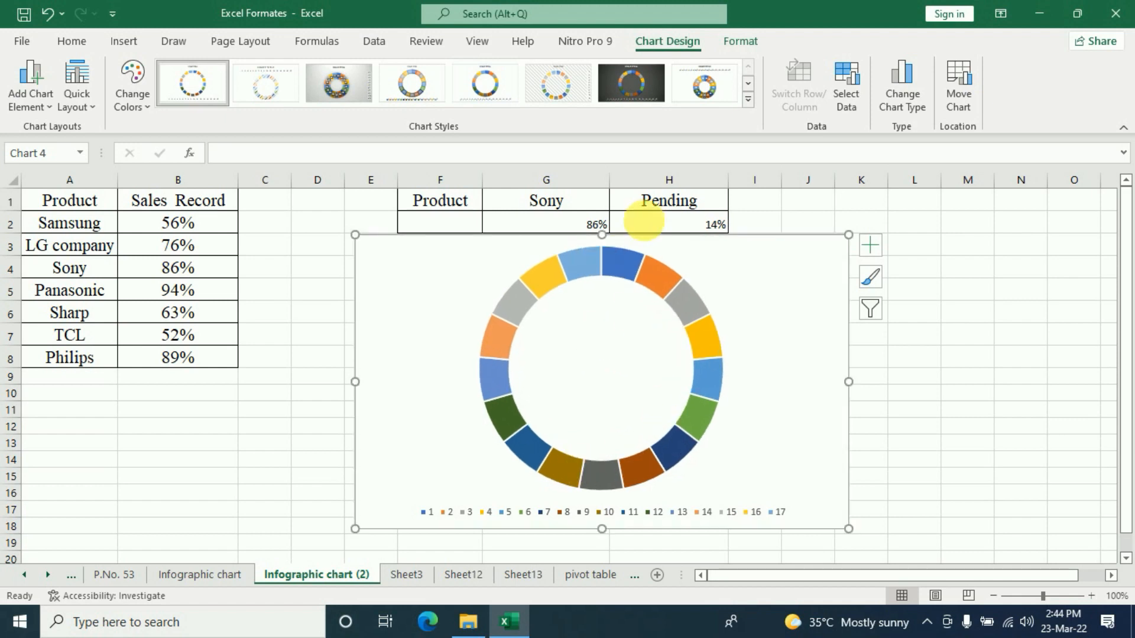
pyautogui.click(529, 519)
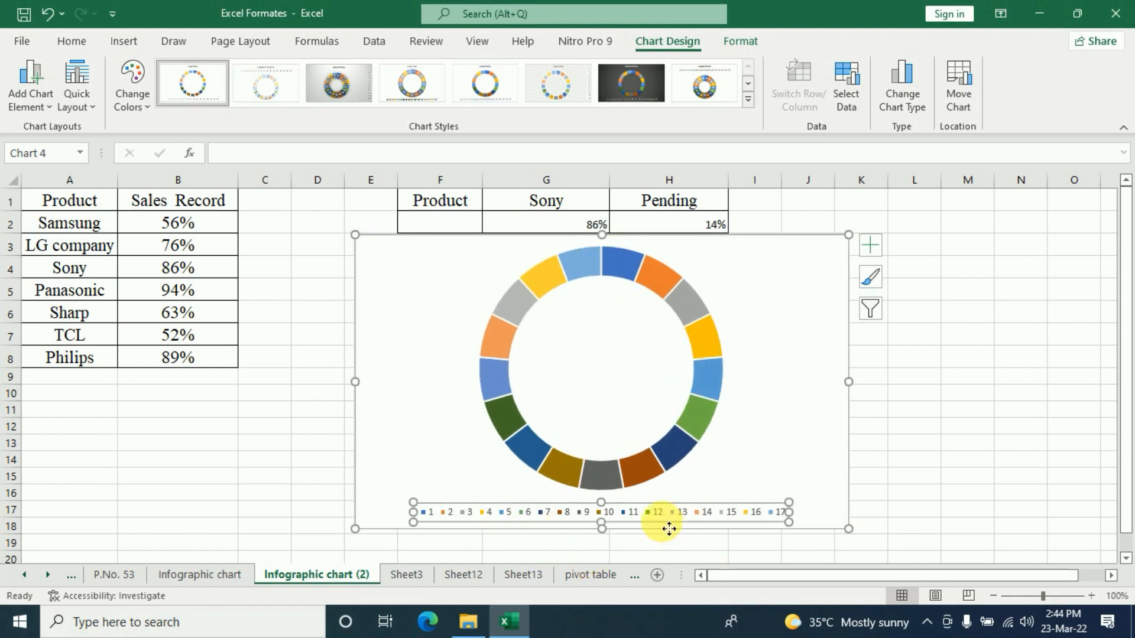
pyautogui.press('Delete')
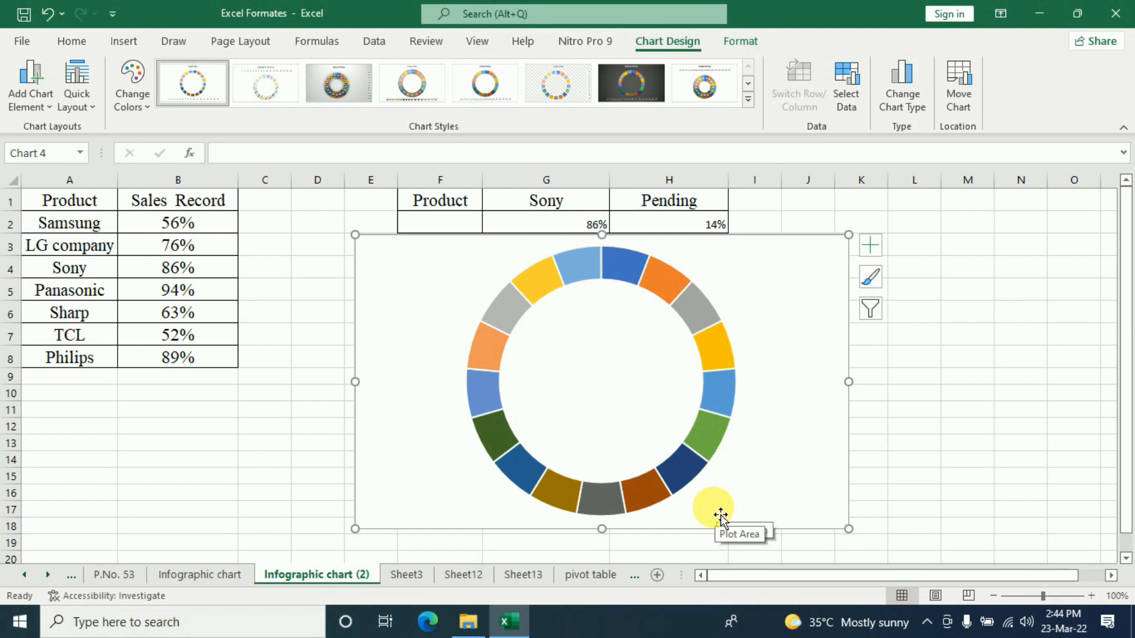
# Set the doughnut hole size of the seventeen-segment series to 61%
pyautogui.click(667, 300)
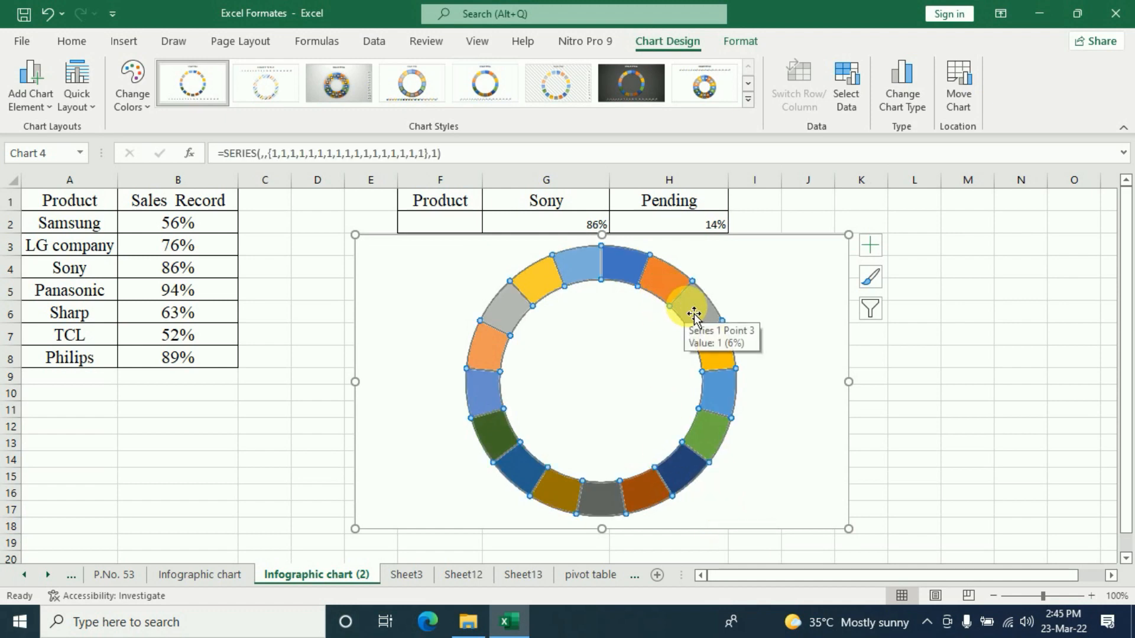
pyautogui.rightClick(690, 316)
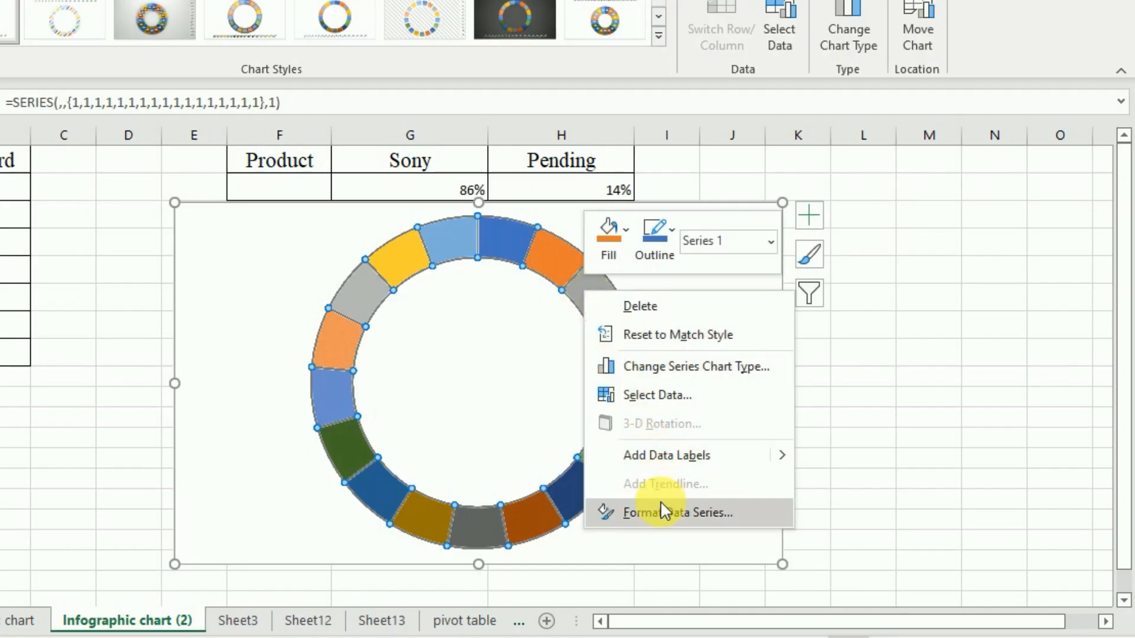
pyautogui.click(662, 523)
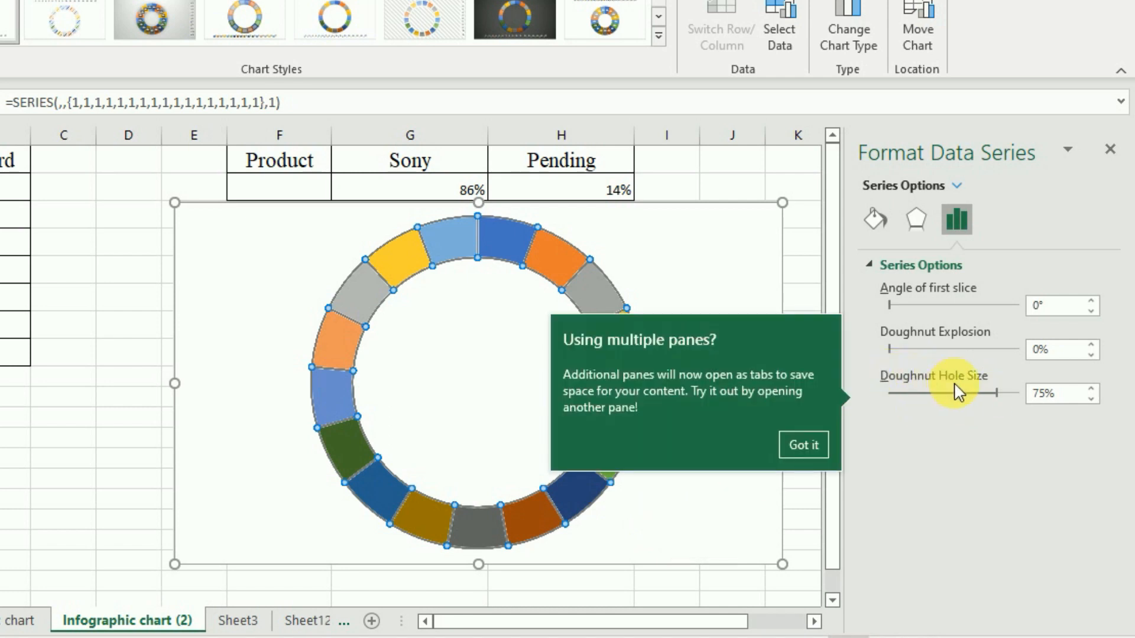
pyautogui.moveTo(997, 394); pyautogui.dragTo(987, 394)
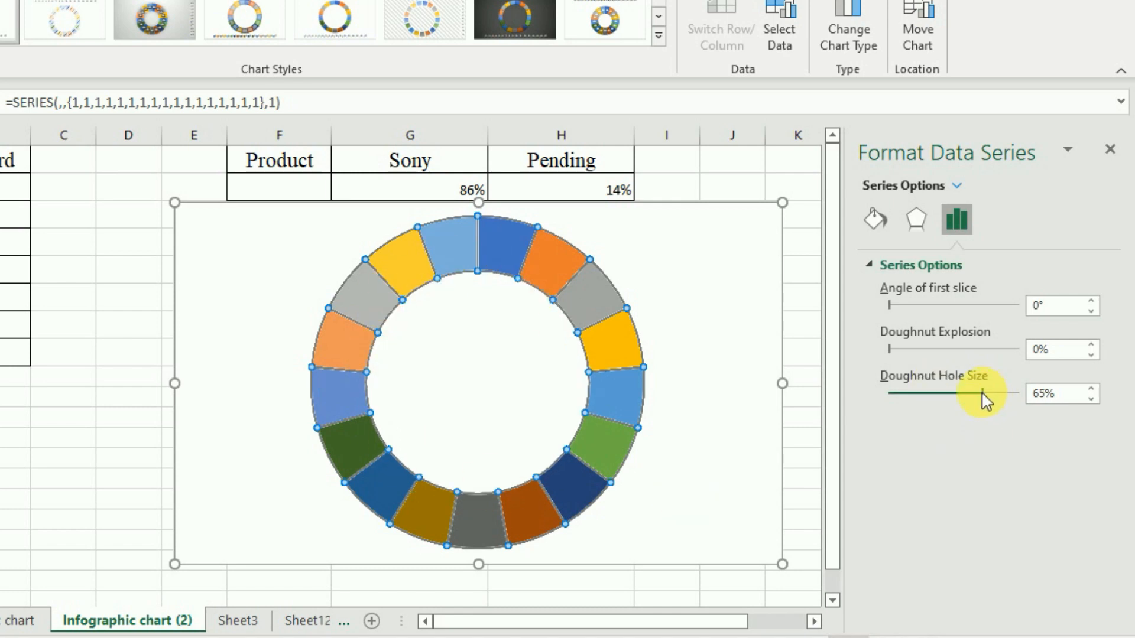
pyautogui.moveTo(976, 393); pyautogui.dragTo(975, 394)
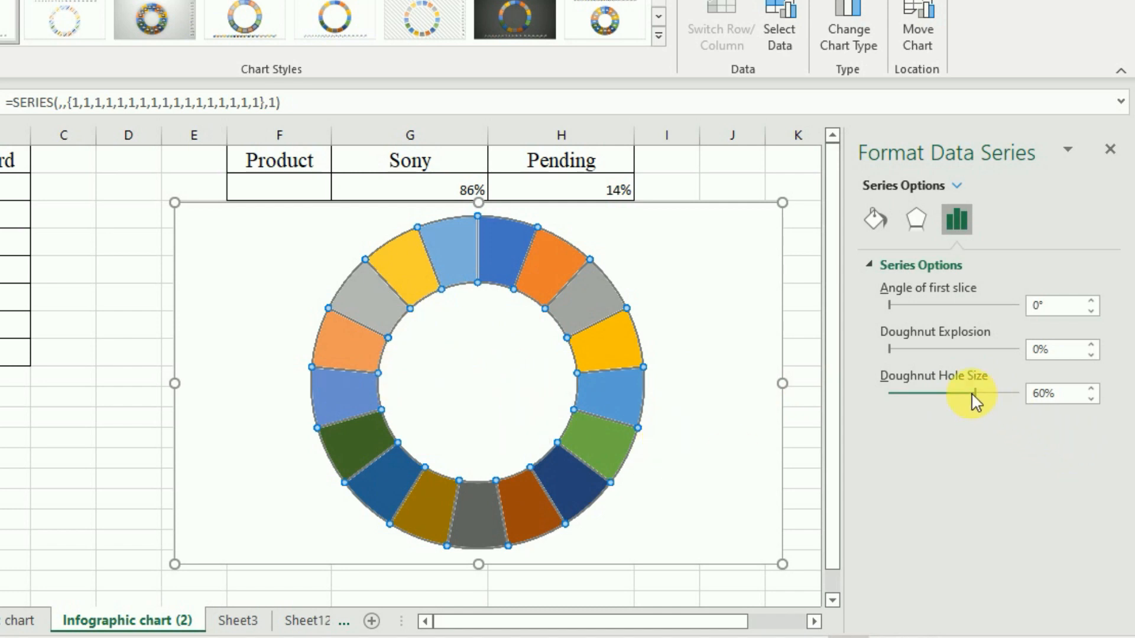
pyautogui.moveTo(975, 396); pyautogui.dragTo(976, 396)
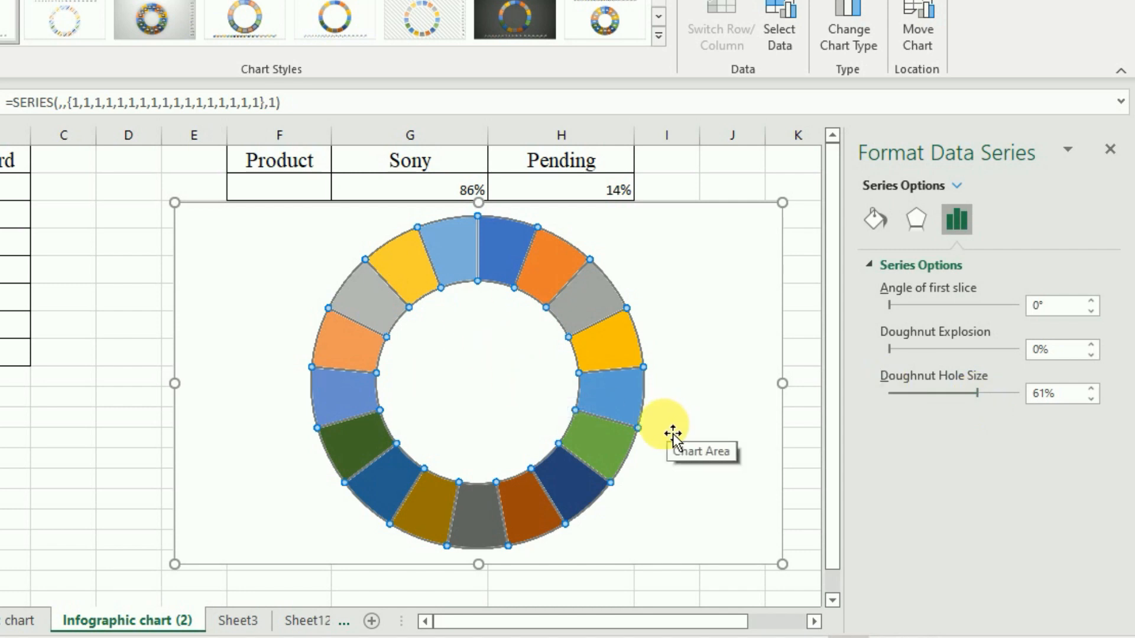
pyautogui.click(1110, 150)
# Add a second unnamed data series to the chart, using cells G2:H2 as its values
pyautogui.click(733, 299)
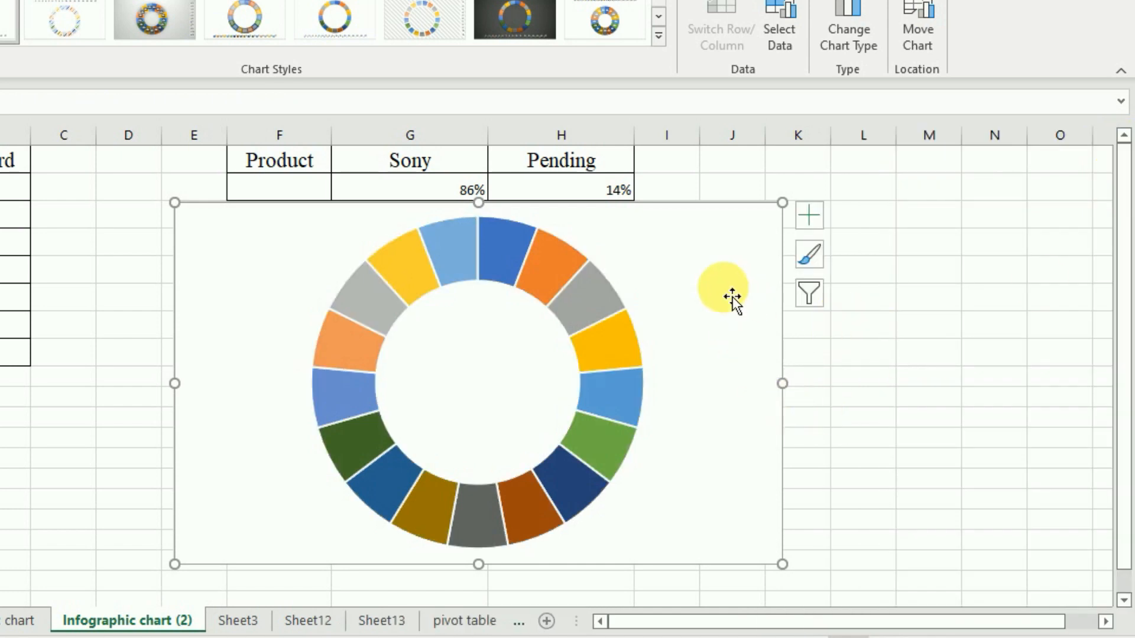
pyautogui.rightClick(709, 253)
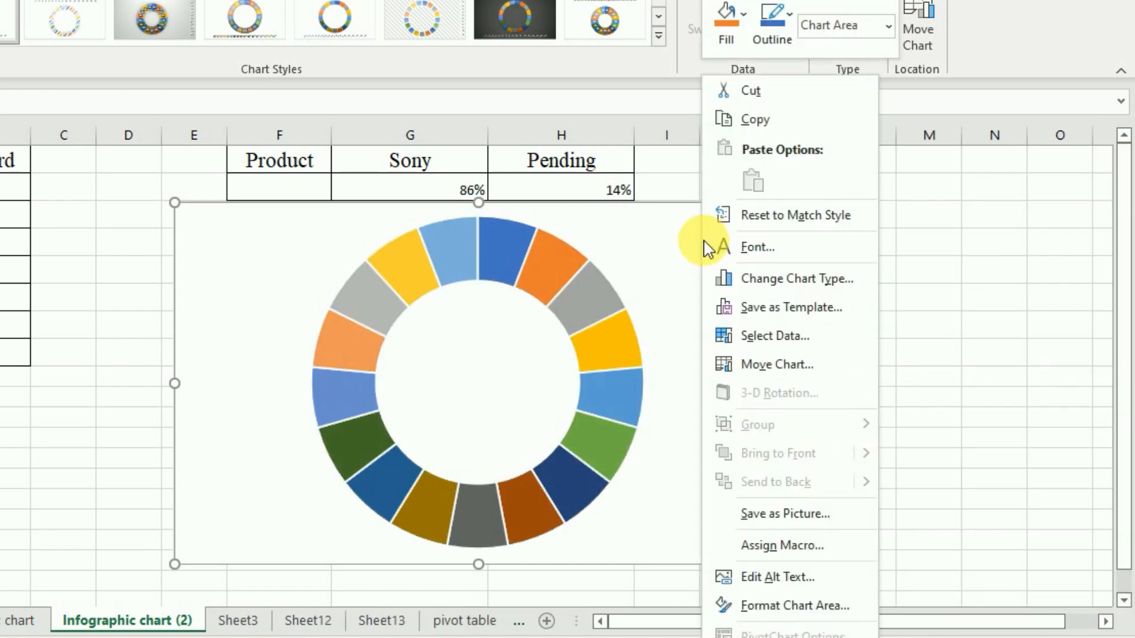
pyautogui.click(769, 337)
pyautogui.click(506, 394)
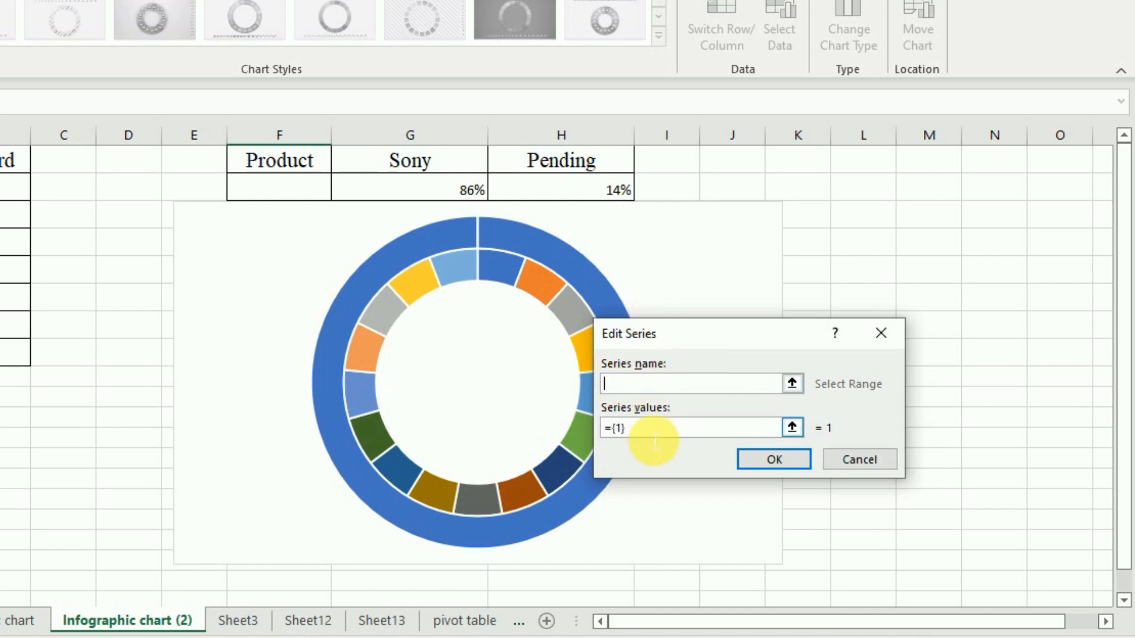
pyautogui.click(638, 431)
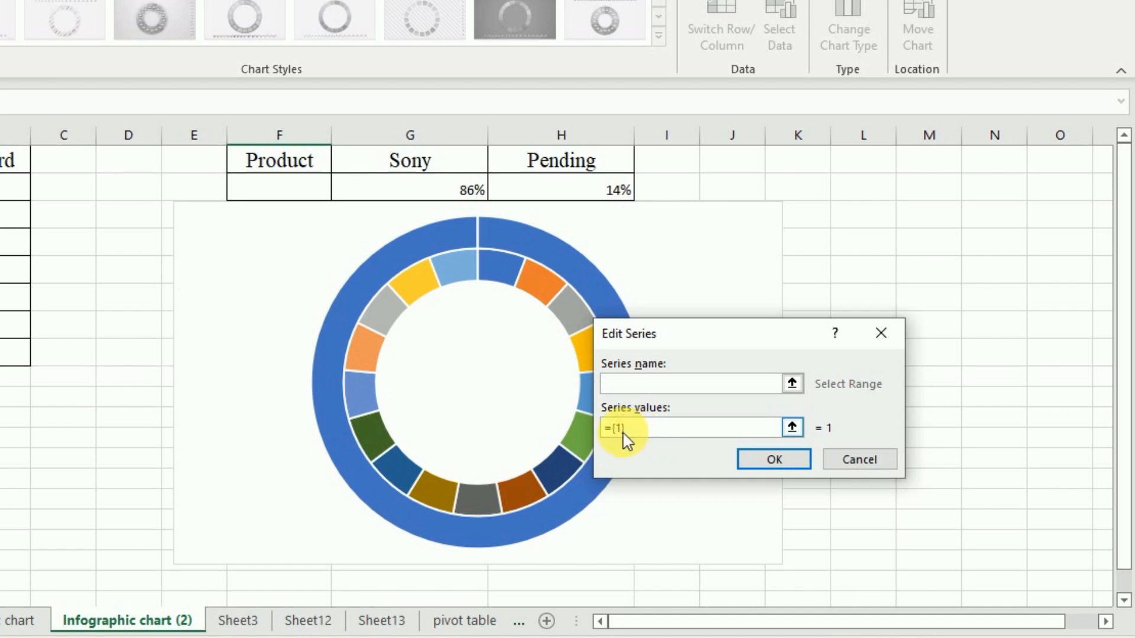
pyautogui.press('BackSpace')
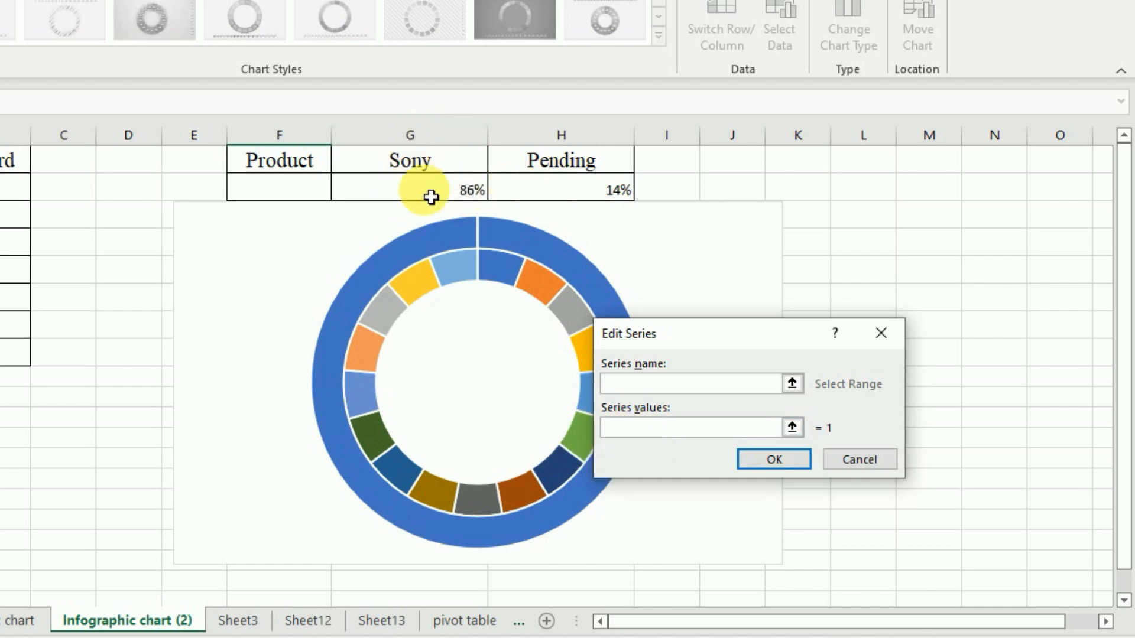
pyautogui.moveTo(431, 196); pyautogui.dragTo(553, 198)
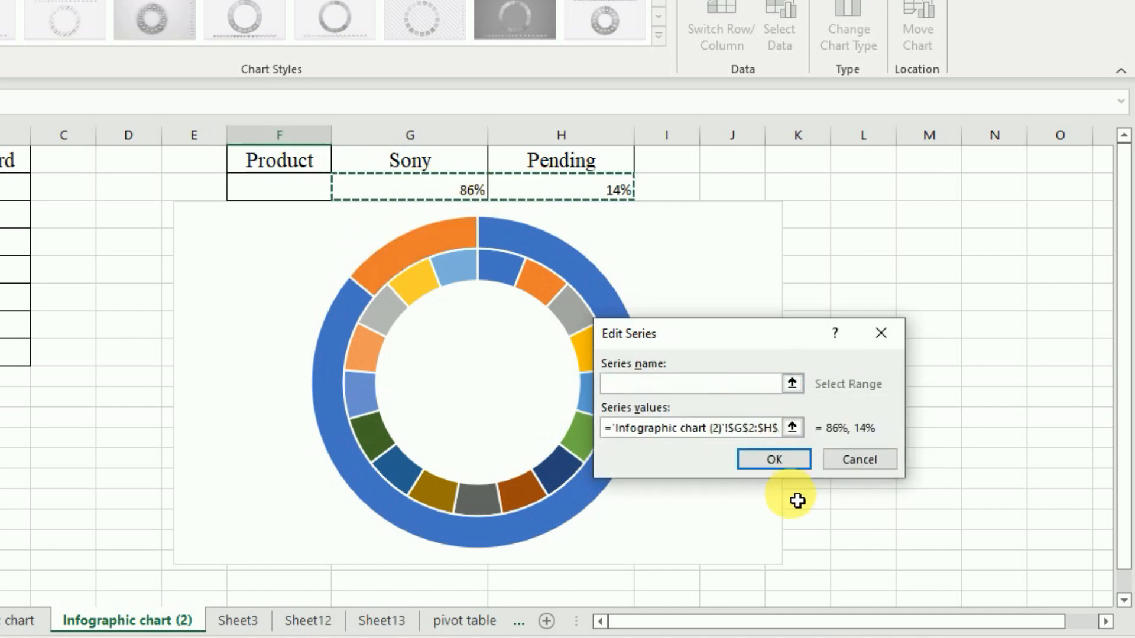
pyautogui.click(789, 471)
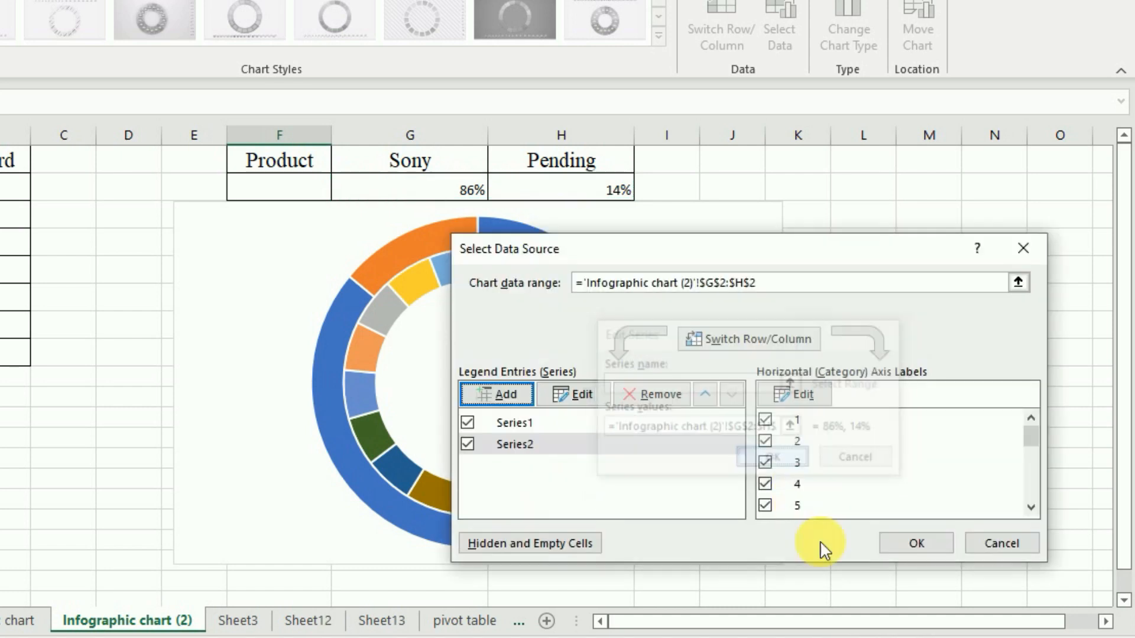
pyautogui.click(916, 544)
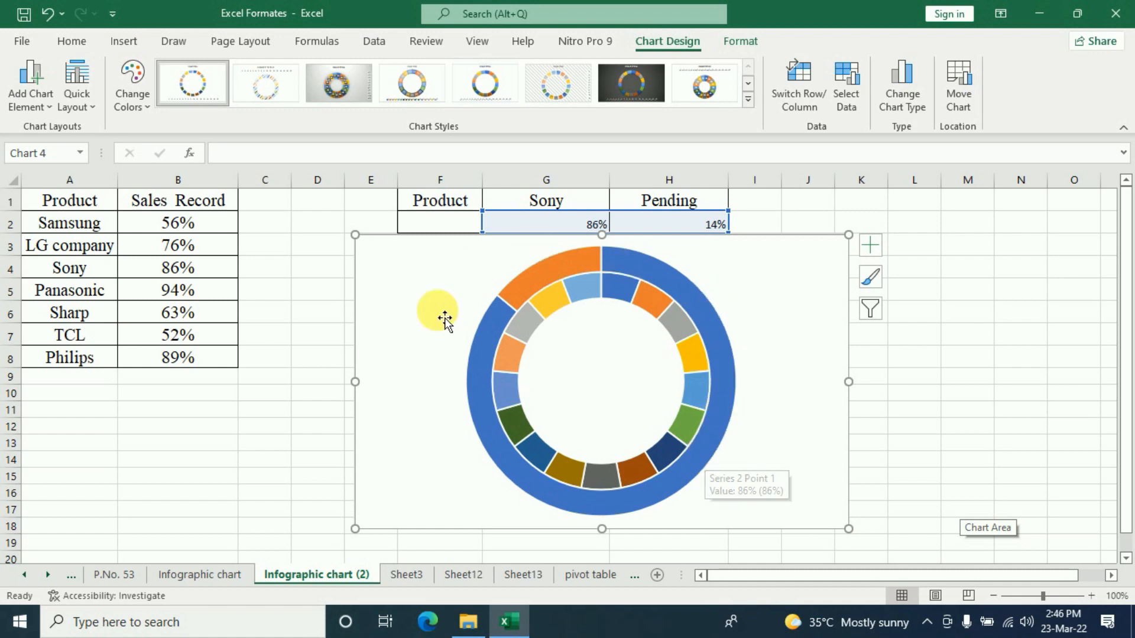
# Place Series2 on the secondary axis, keeping both series as doughnut charts
pyautogui.click(711, 474)
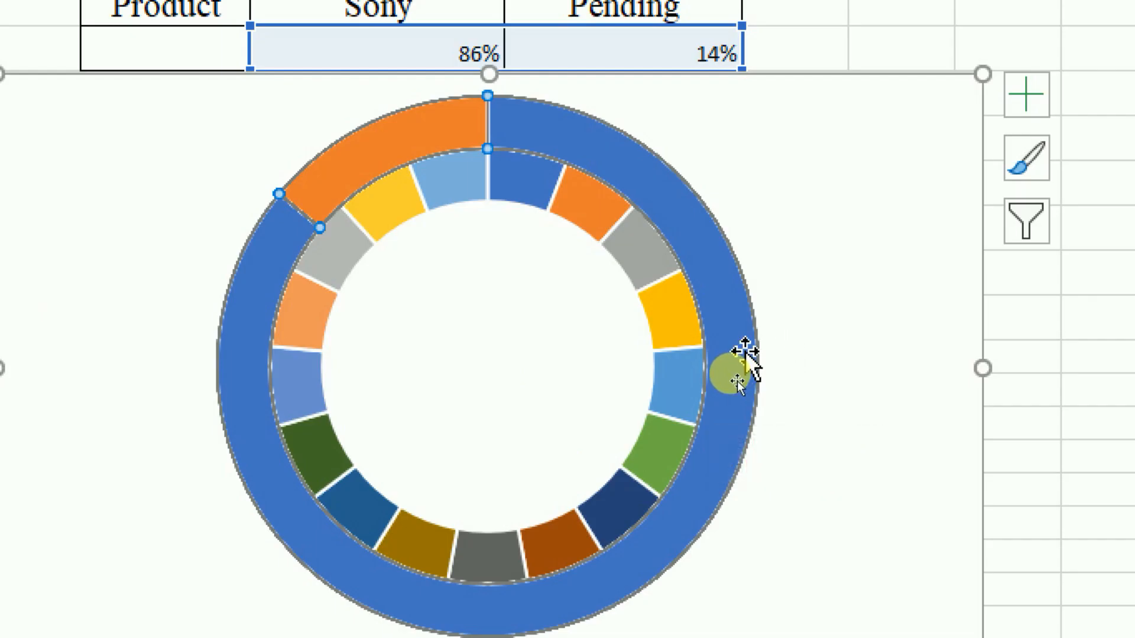
pyautogui.rightClick(729, 376)
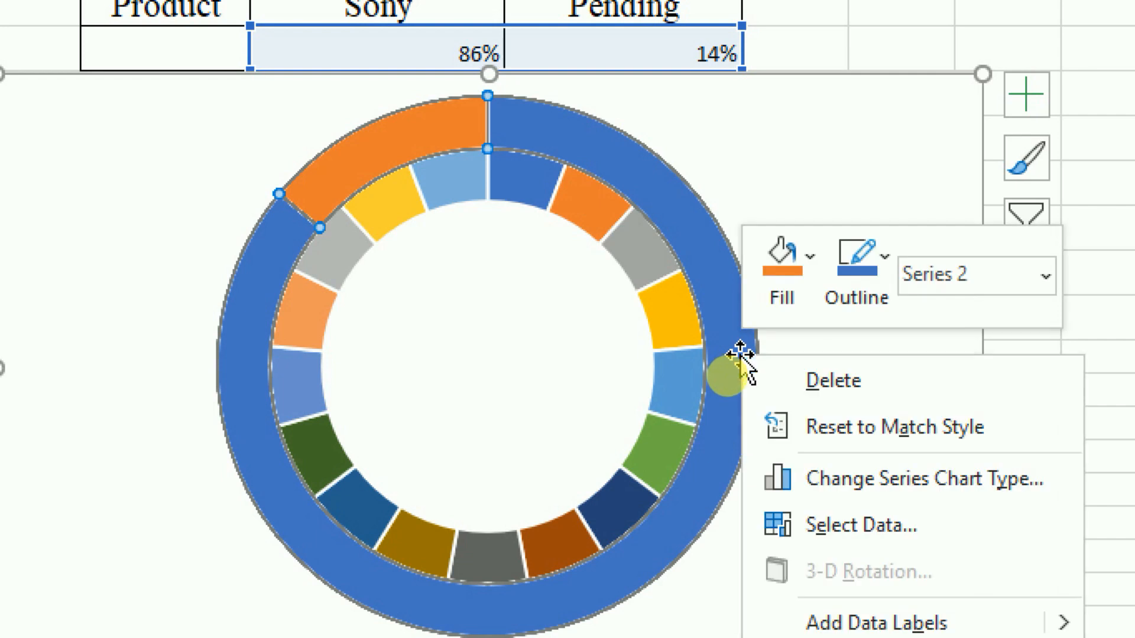
pyautogui.click(953, 480)
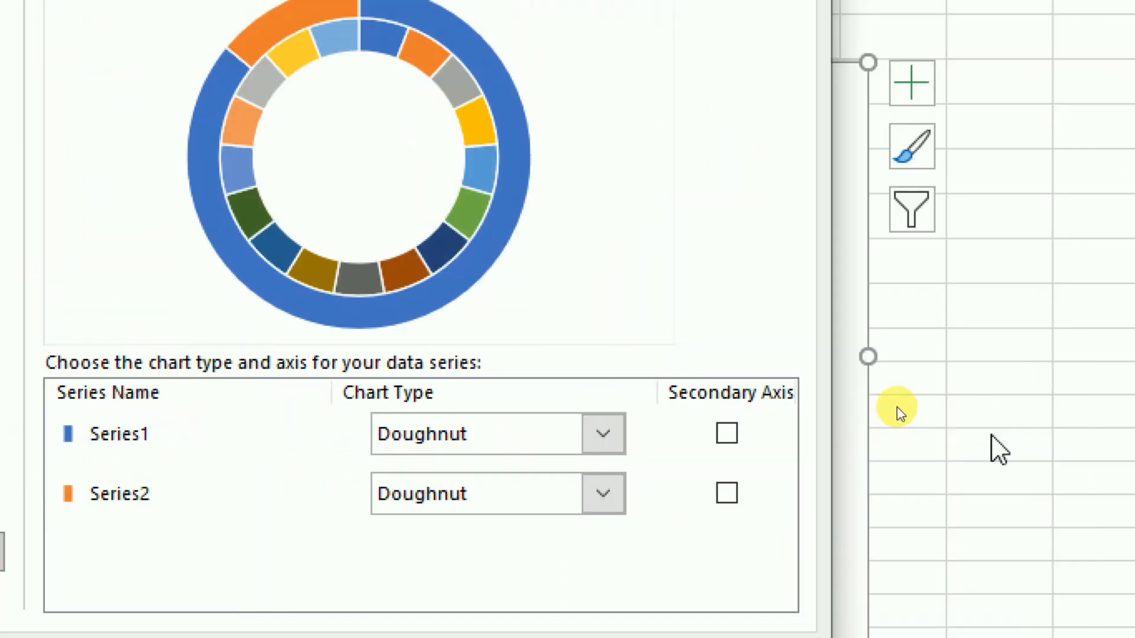
pyautogui.click(726, 476)
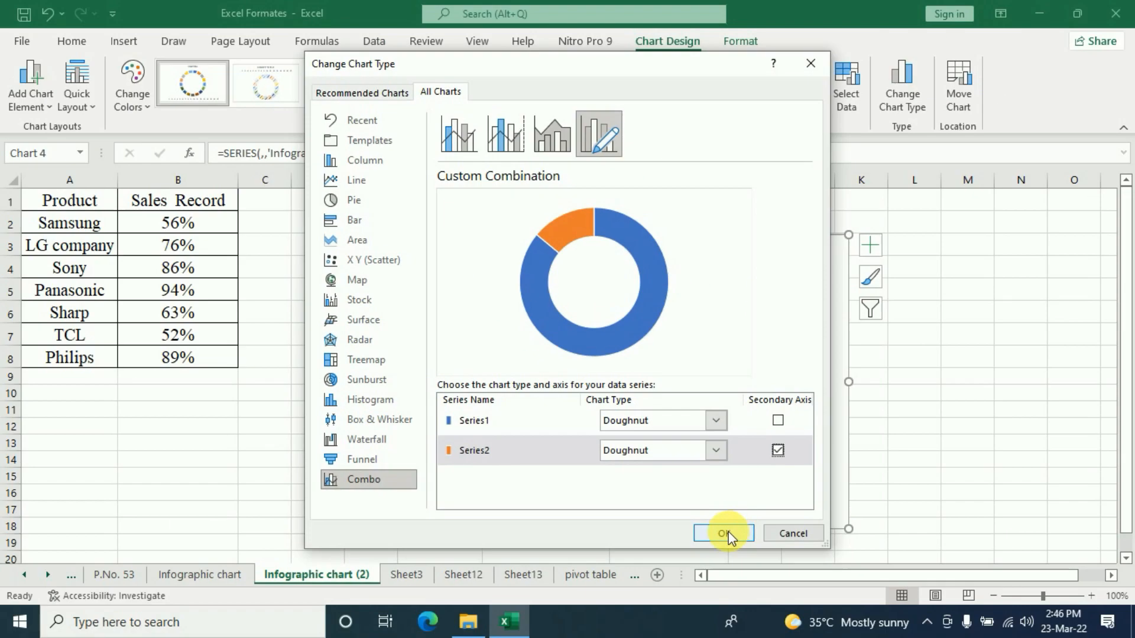
pyautogui.click(727, 534)
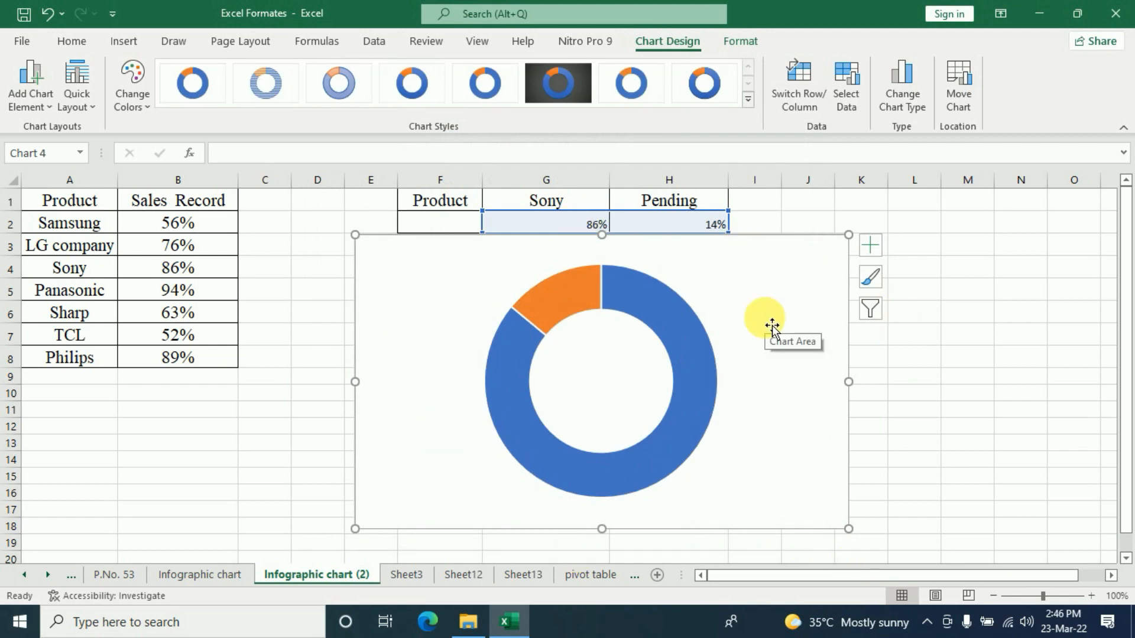
# Remove the fill from Series2's Pending slice and give its sales slice a partly transparent solid white fill
pyautogui.doubleClick(575, 314)
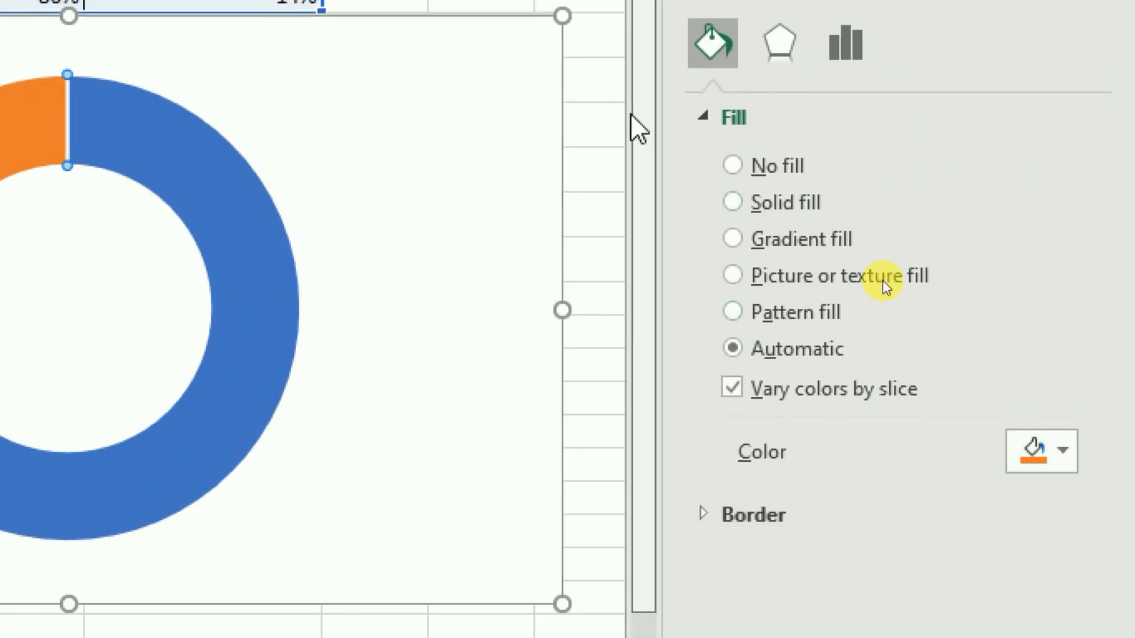
pyautogui.click(741, 167)
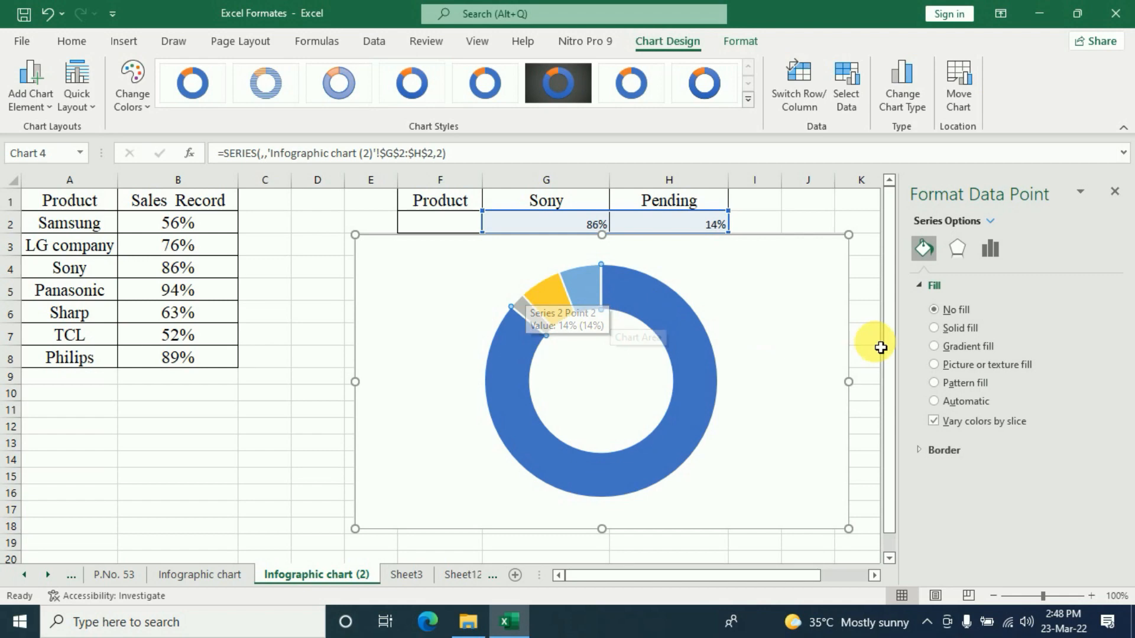
pyautogui.click(692, 458)
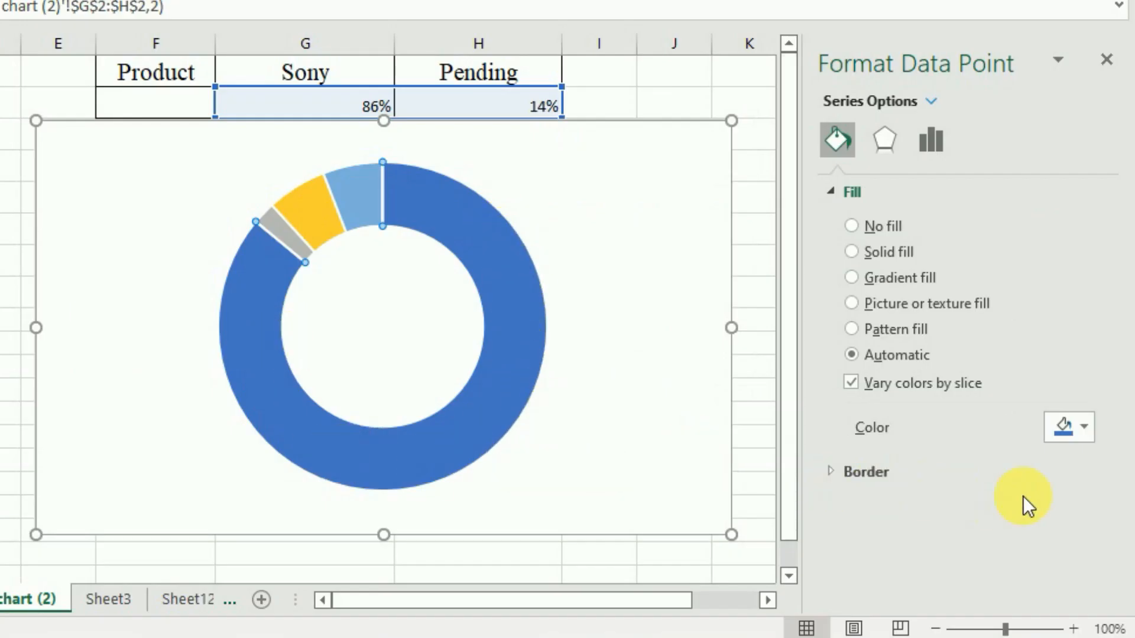
pyautogui.click(1086, 430)
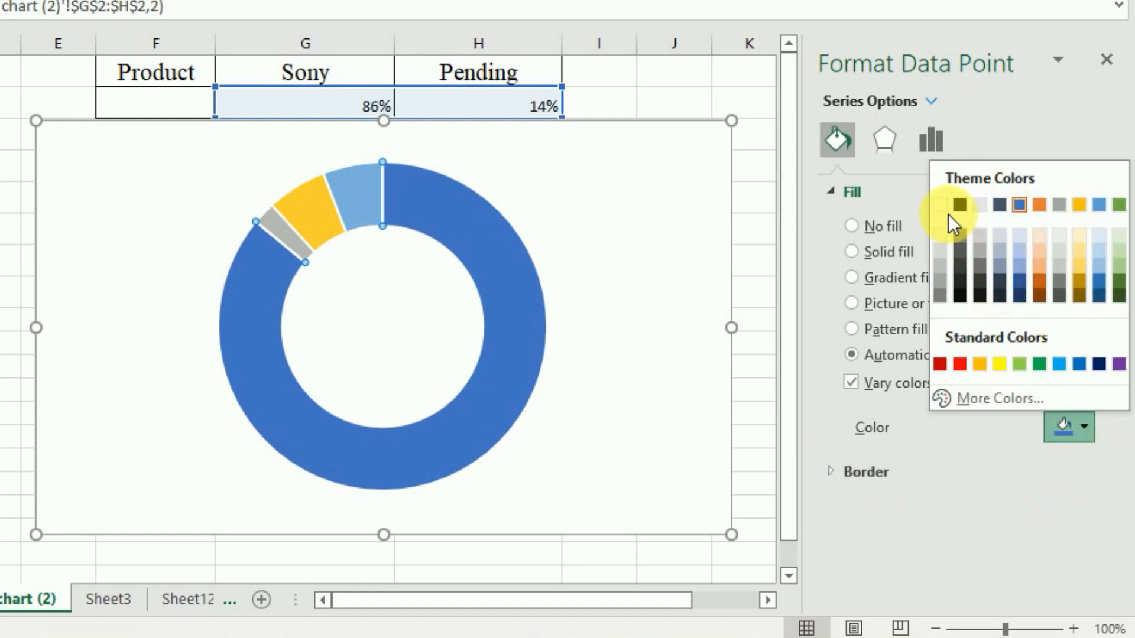
pyautogui.click(942, 207)
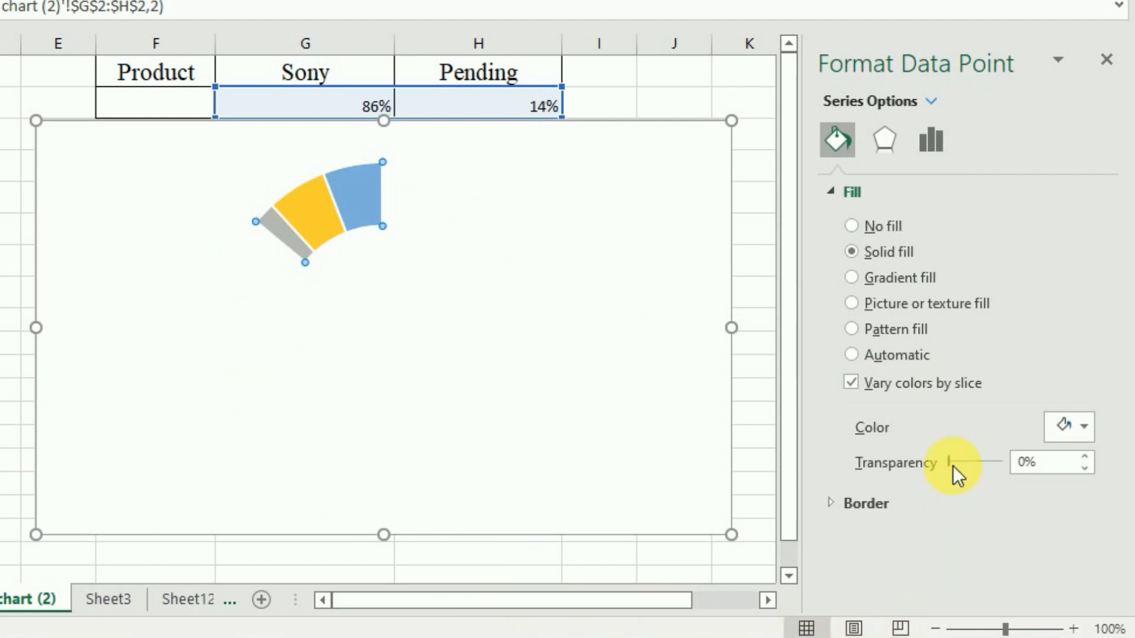
pyautogui.moveTo(948, 460); pyautogui.dragTo(964, 461)
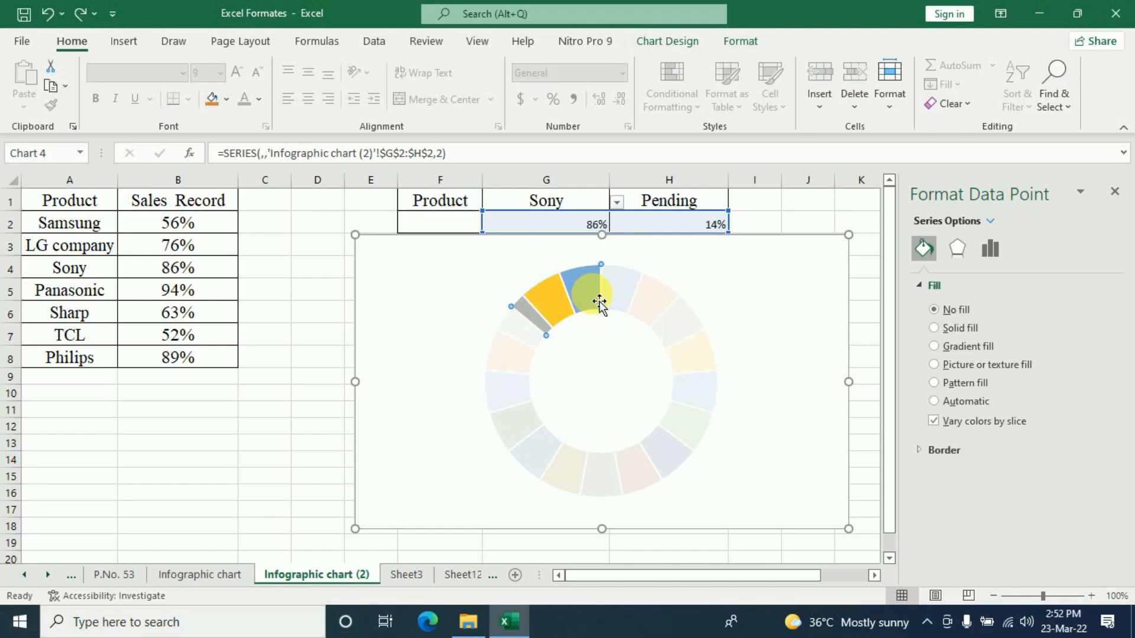
# Take Series2 off the secondary axis to expose the segmented ring for formatting
pyautogui.rightClick(374, 204)
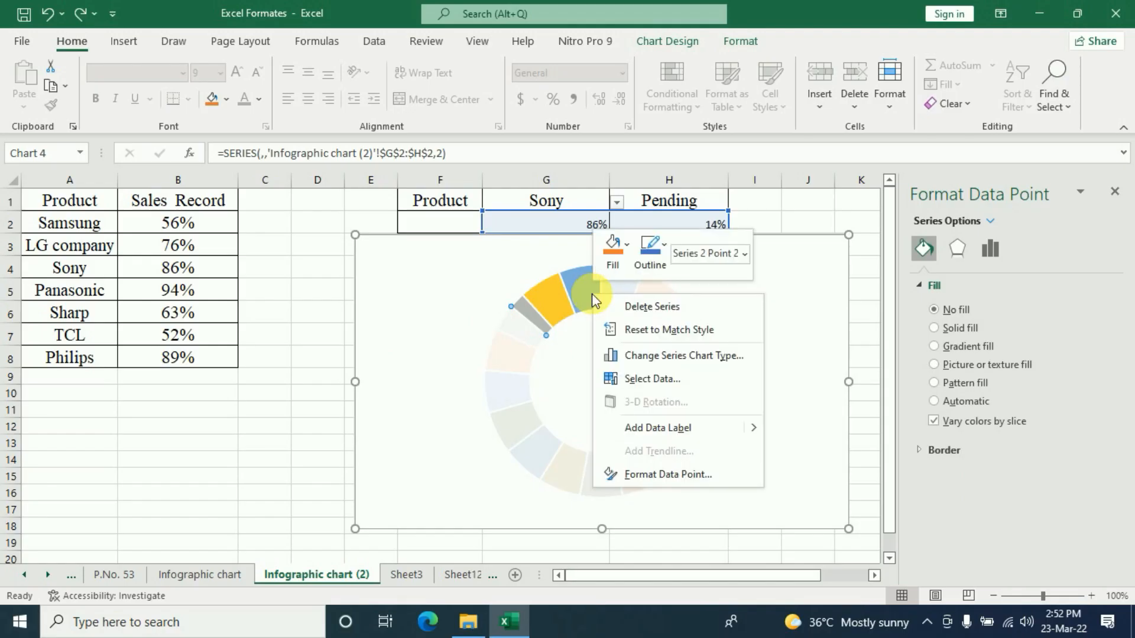
pyautogui.click(655, 357)
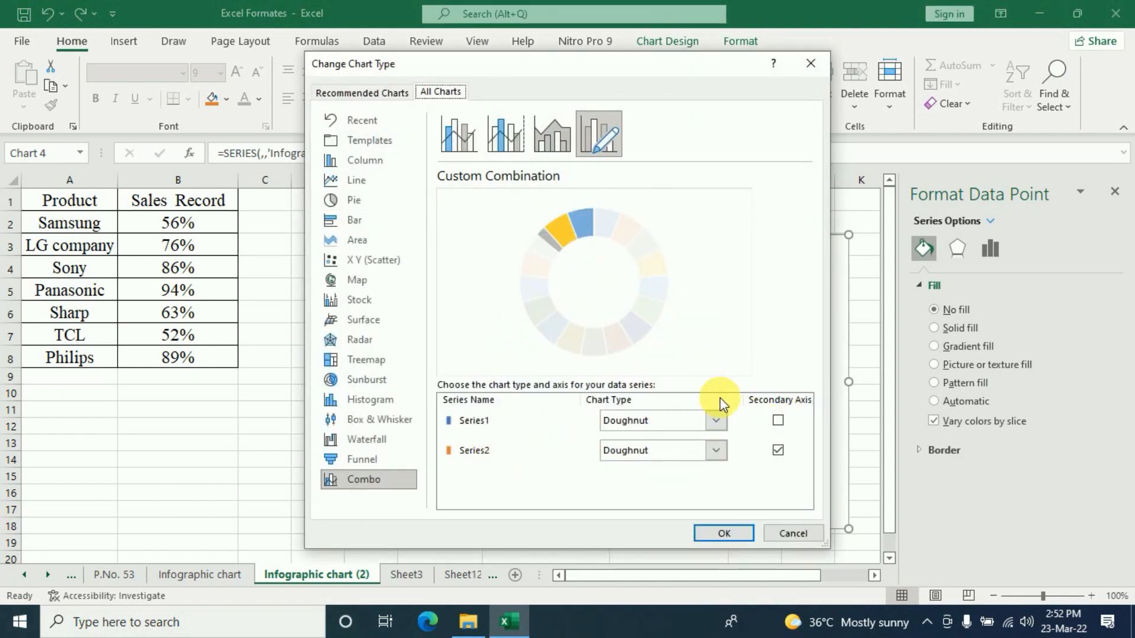
pyautogui.click(778, 452)
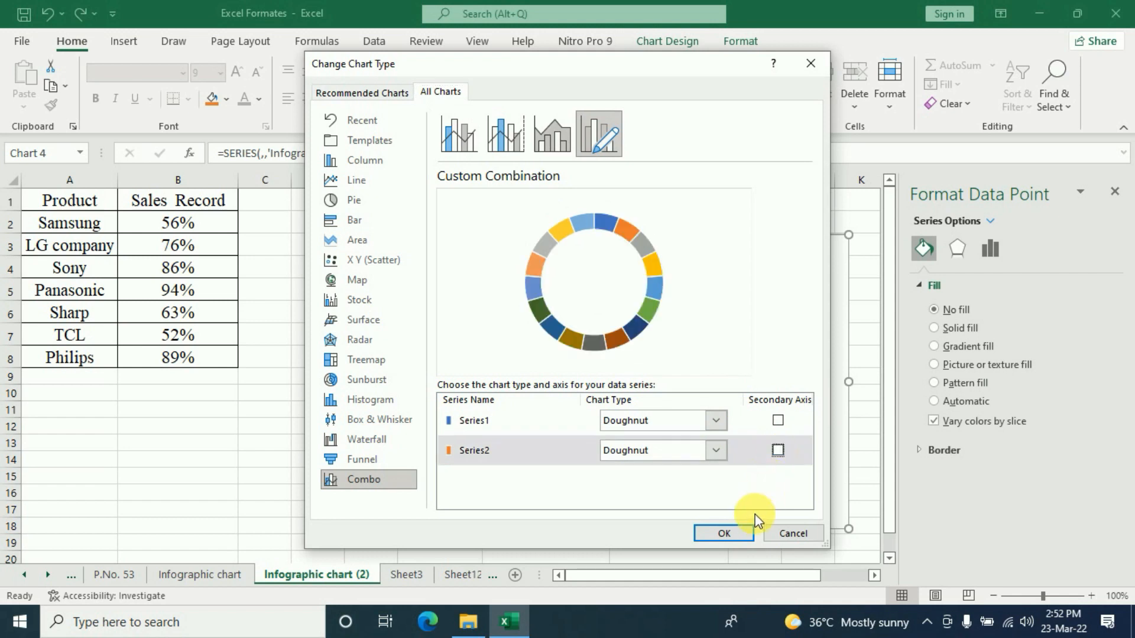
pyautogui.click(736, 533)
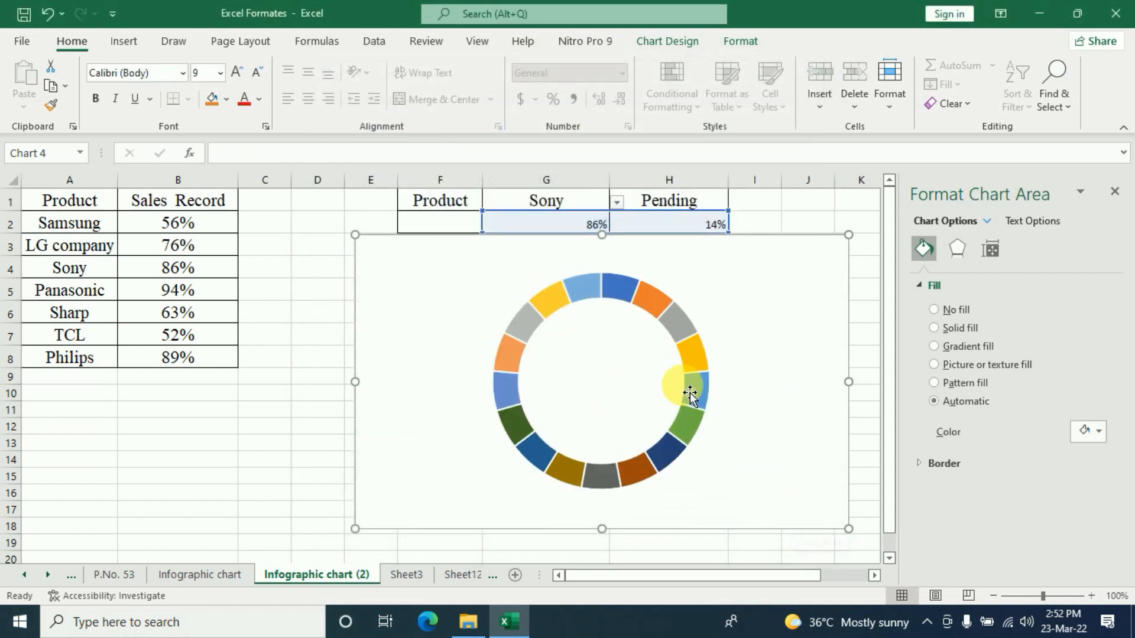
# Fill all segments of the seventeen-part ring with solid red
pyautogui.click(1100, 436)
pyautogui.click(690, 357)
pyautogui.click(696, 362)
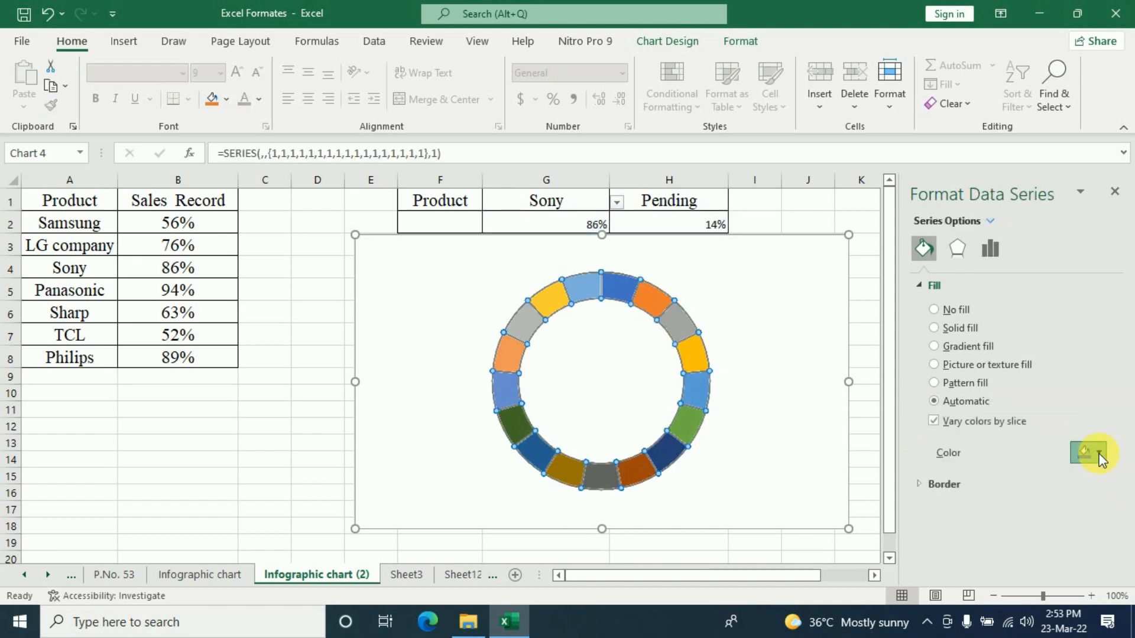
pyautogui.click(1099, 454)
pyautogui.click(1010, 407)
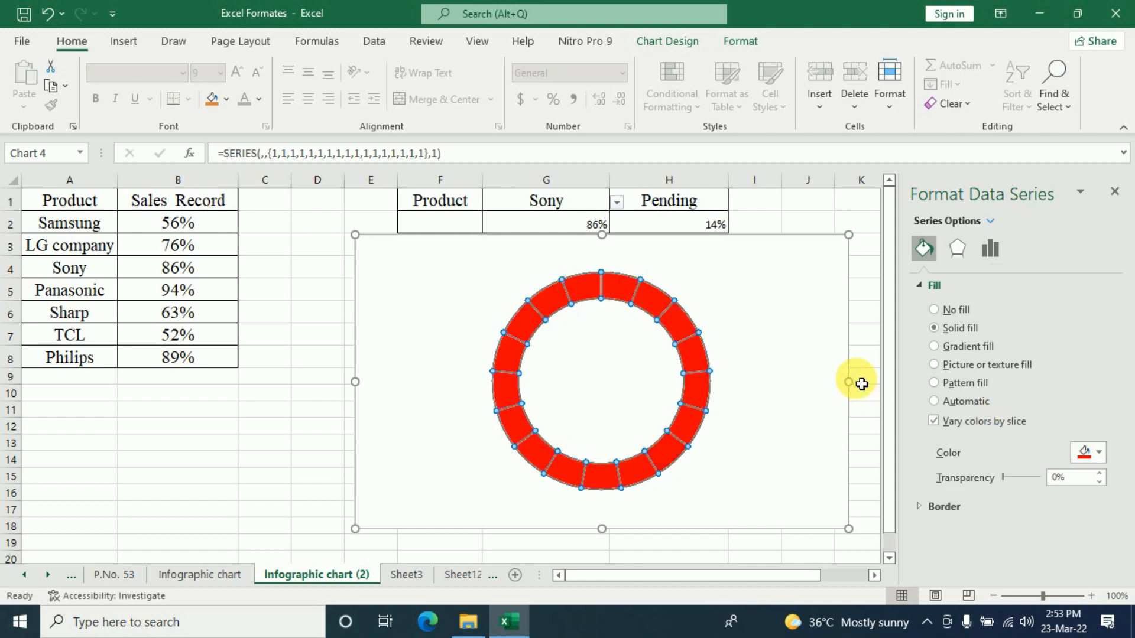
# Place Series2 back on the secondary axis so it overlays the red segmented ring
pyautogui.click(727, 358)
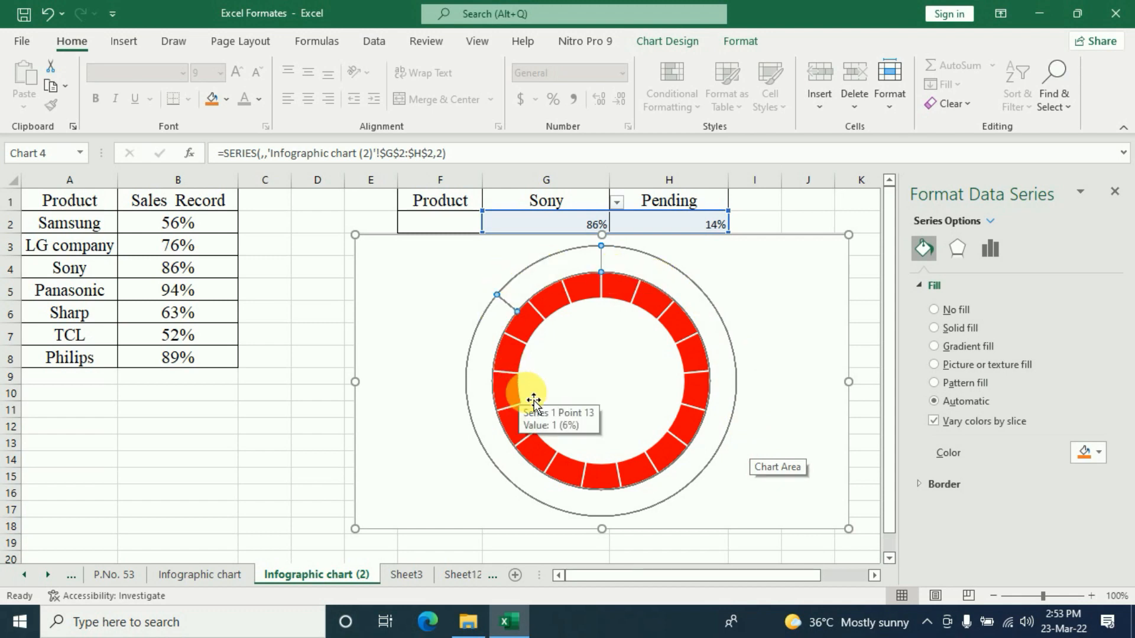
pyautogui.rightClick(724, 354)
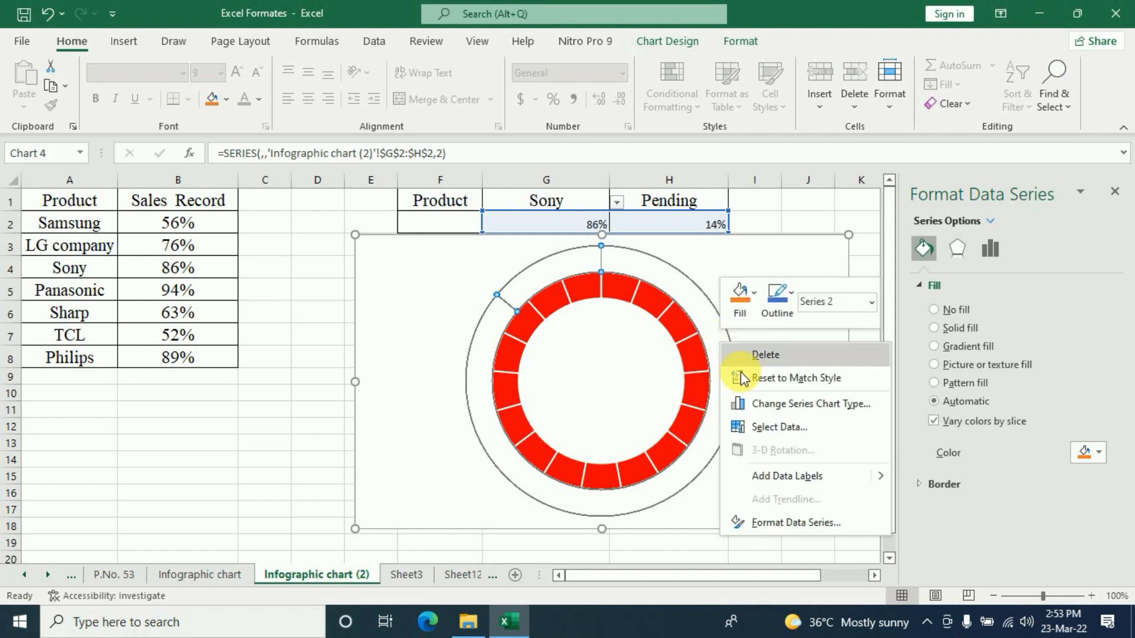
pyautogui.click(819, 407)
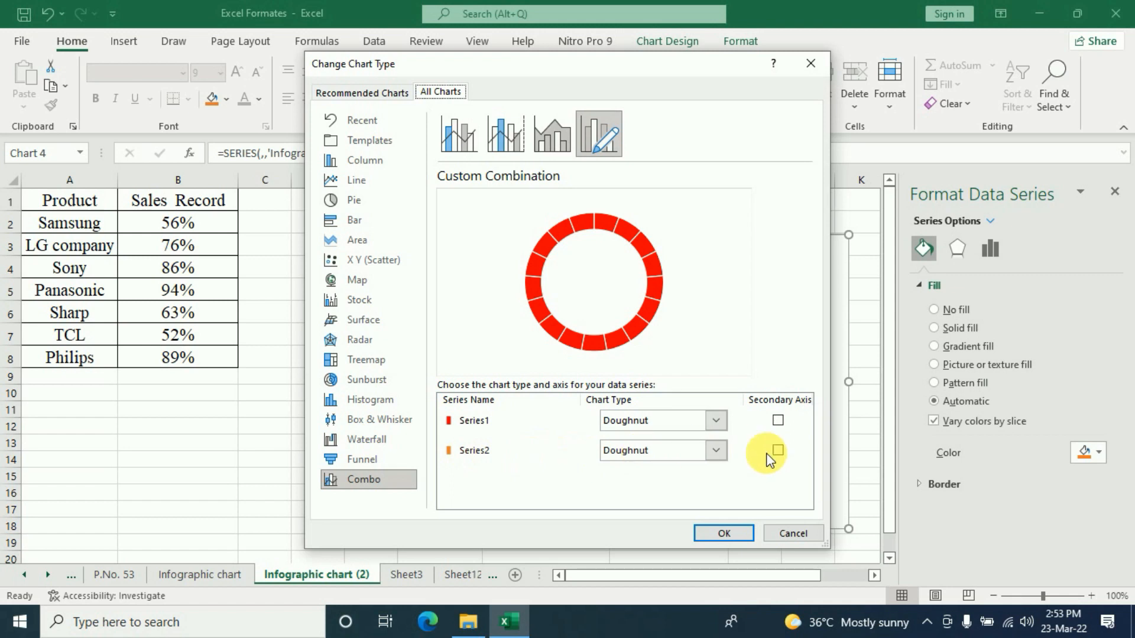
pyautogui.click(778, 451)
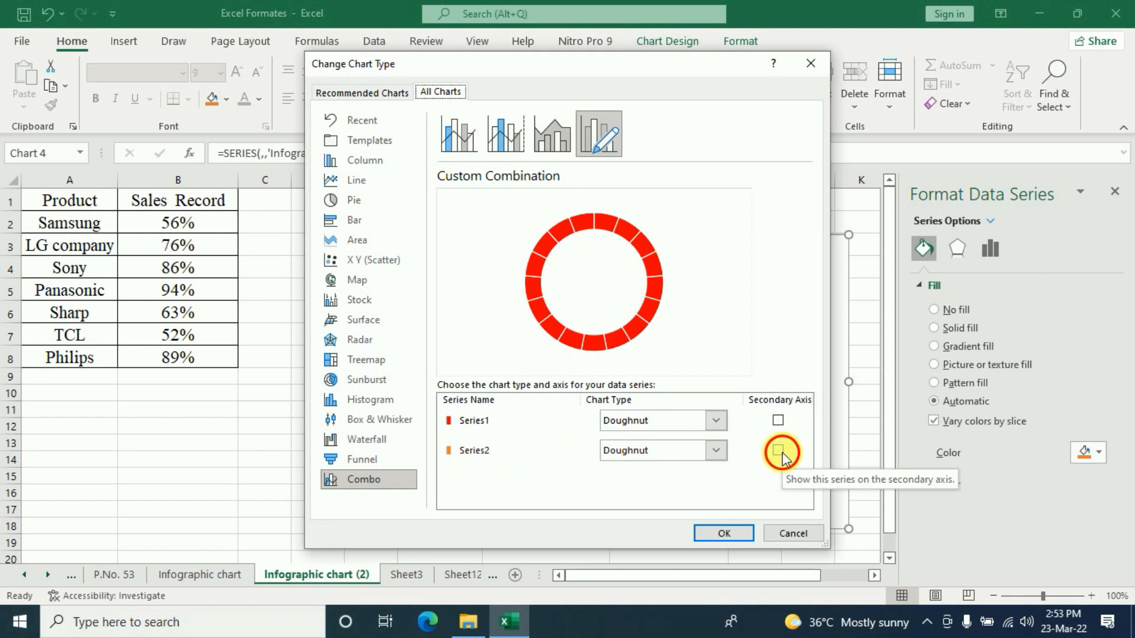
pyautogui.click(815, 535)
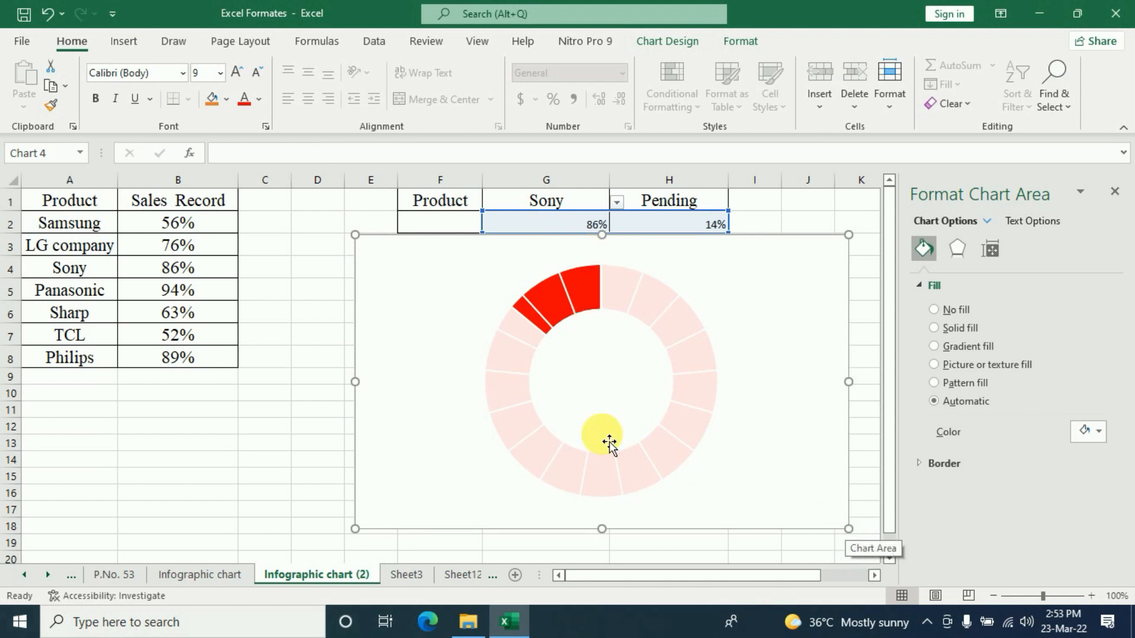
pyautogui.moveTo(614, 480)
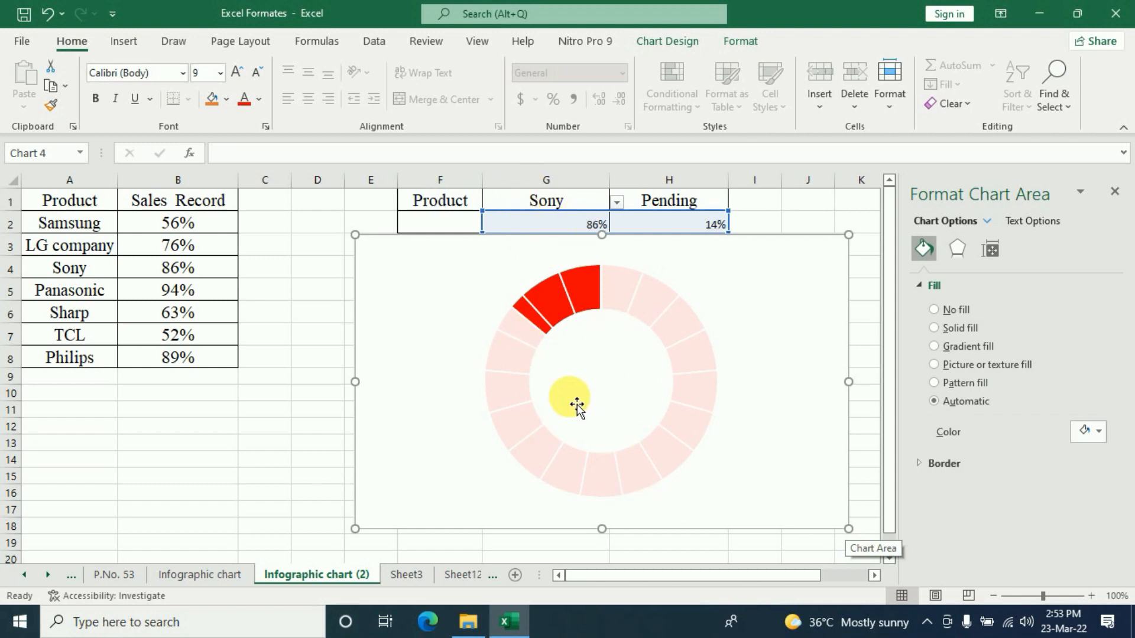
pyautogui.hotkey('ctrl', 'z')
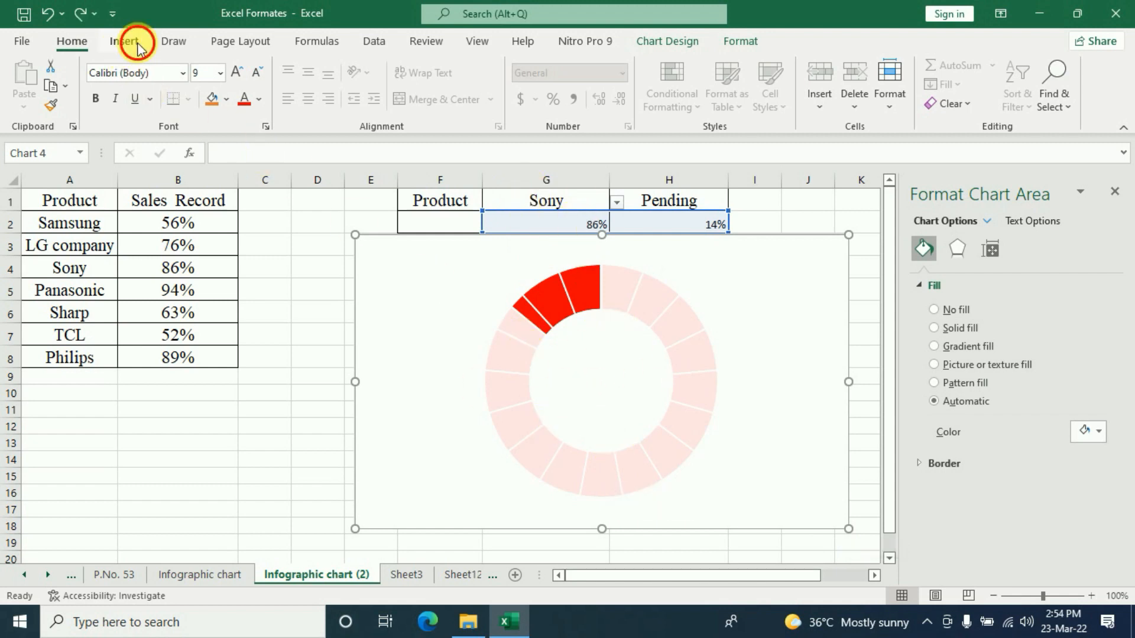
# Draw a filled circle about 1.65" across and centre it inside the doughnut's hole
pyautogui.click(127, 41)
pyautogui.click(211, 110)
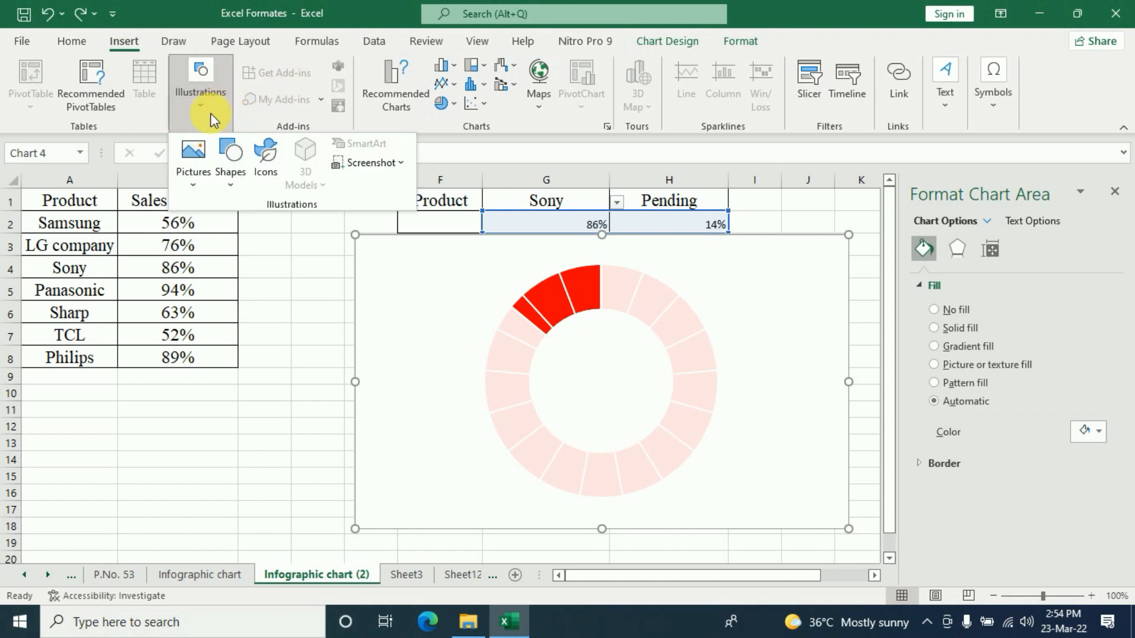
pyautogui.click(233, 189)
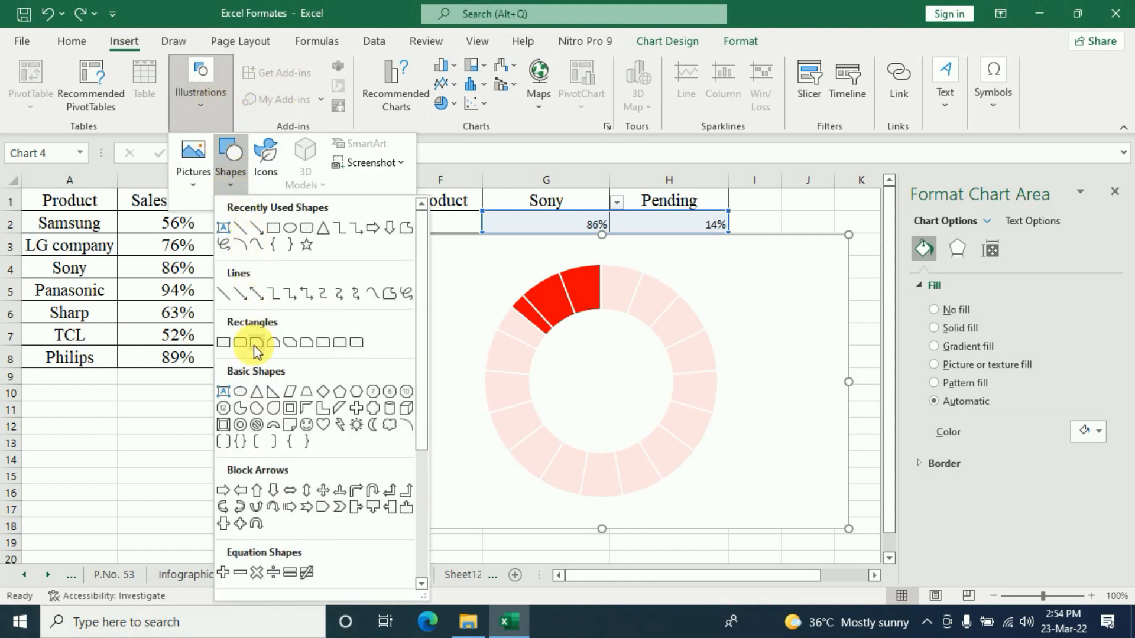
pyautogui.click(241, 390)
pyautogui.moveTo(560, 326); pyautogui.dragTo(660, 432)
pyautogui.moveTo(573, 383); pyautogui.dragTo(540, 380)
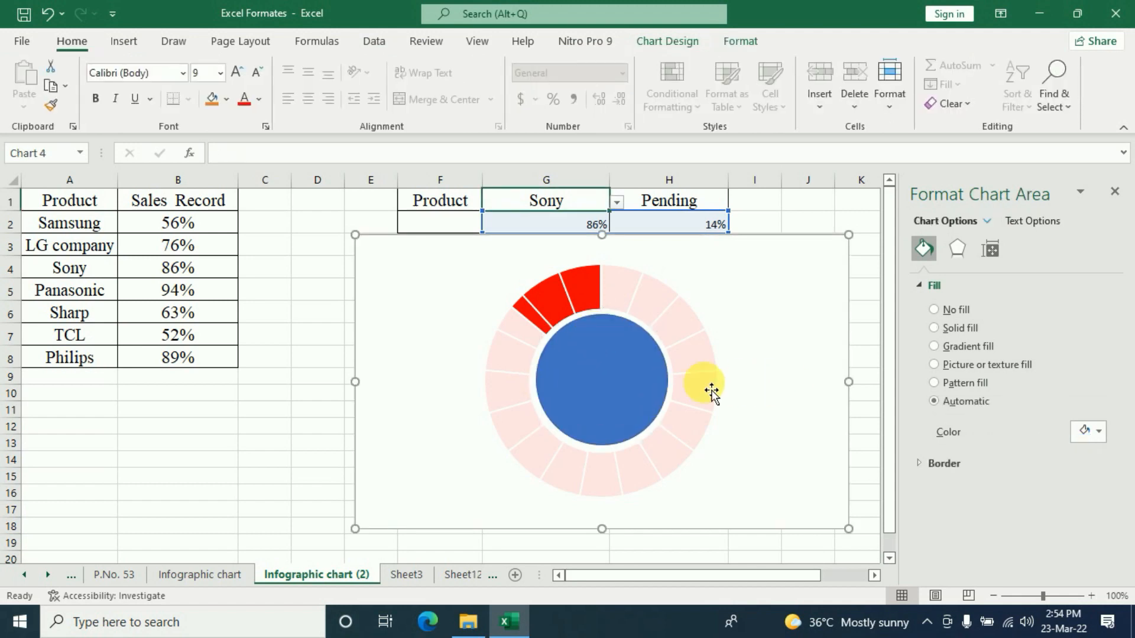
# Link the text of the central circle to cell G2 so it shows the selected product's percentage
pyautogui.click(613, 376)
pyautogui.moveTo(620, 383); pyautogui.dragTo(589, 378)
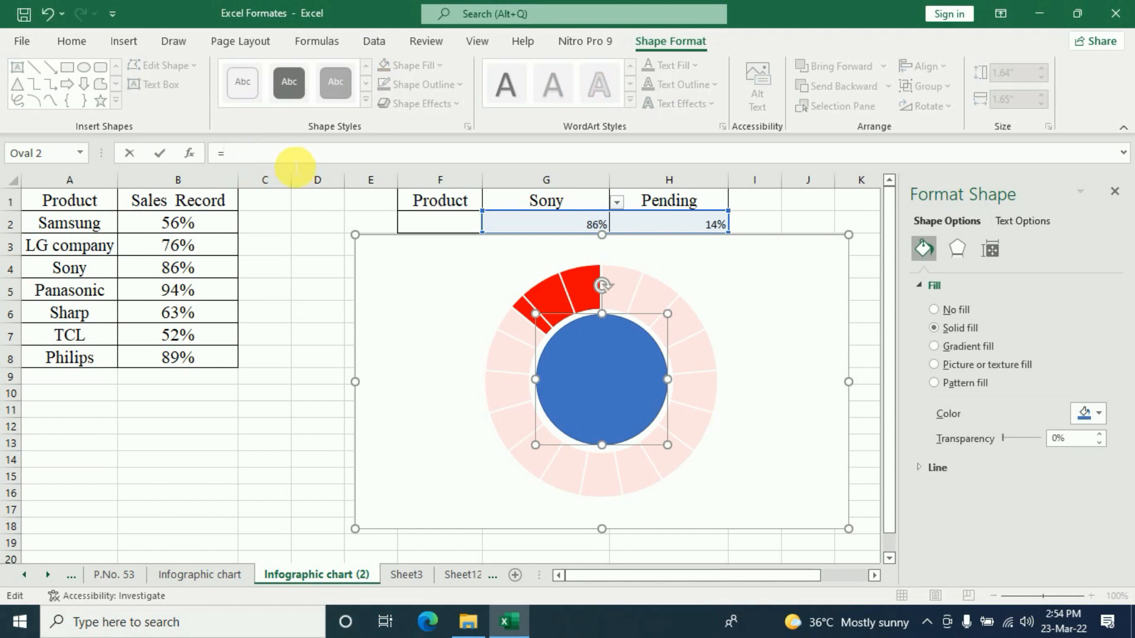
pyautogui.click(544, 231)
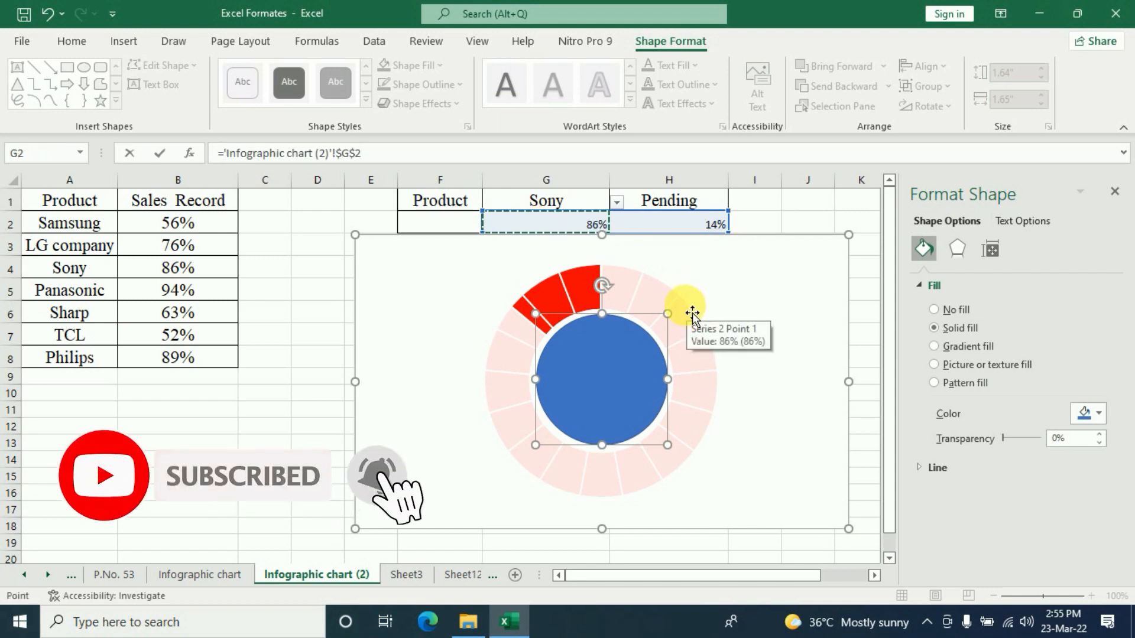
pyautogui.press('Return')
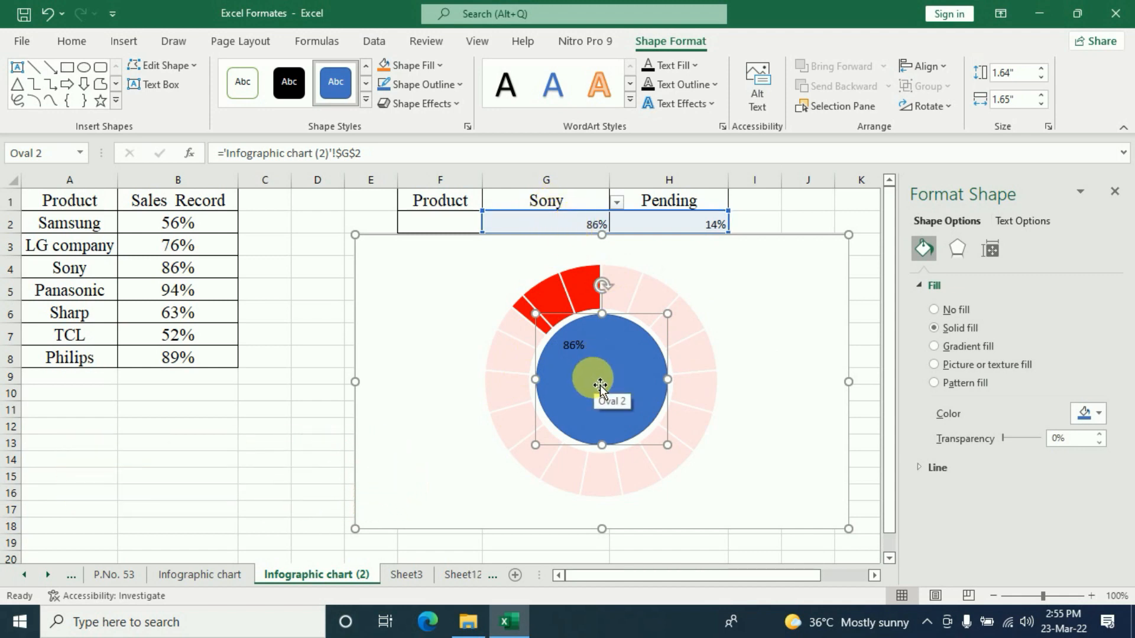
# Centre the linked percentage text vertically and horizontally within the circle
pyautogui.click(59, 43)
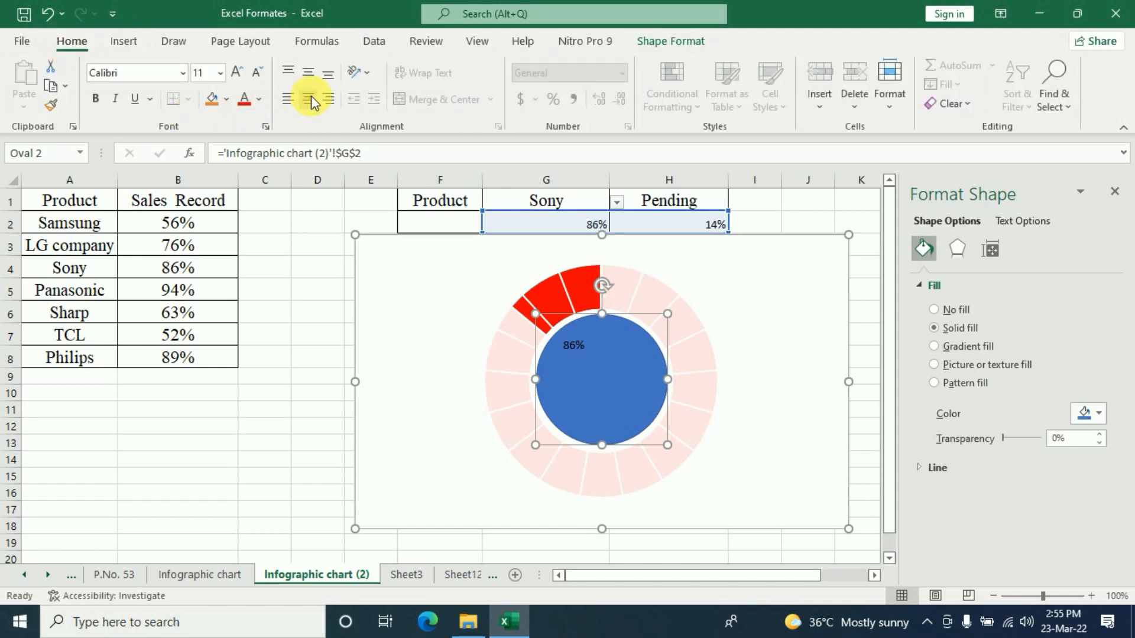
pyautogui.click(314, 81)
pyautogui.click(305, 98)
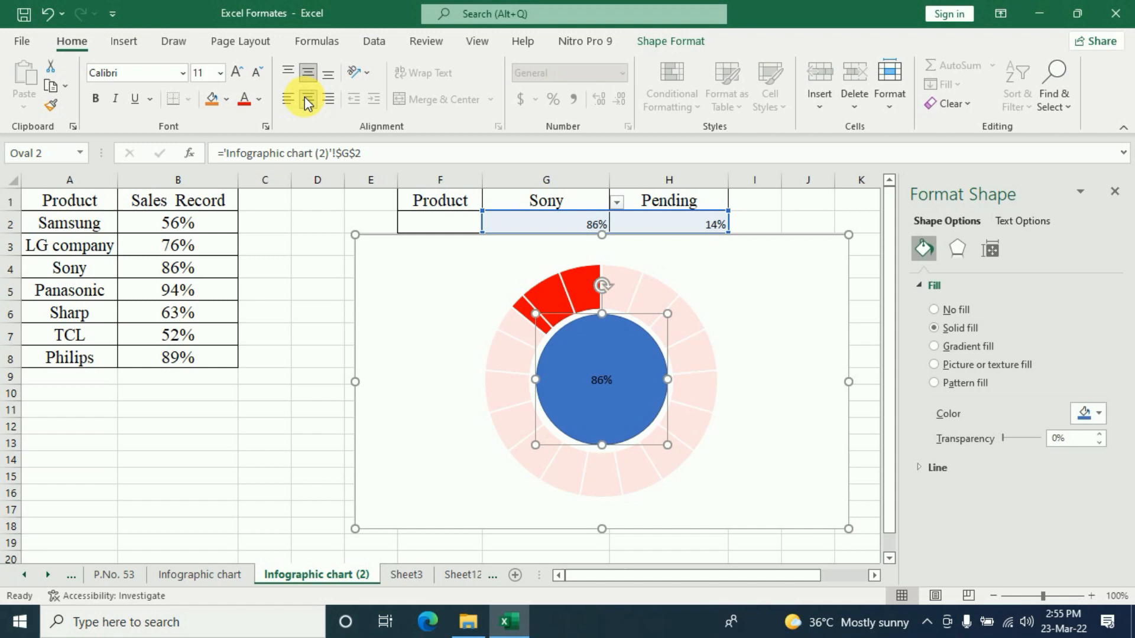
# Enlarge the circle's percentage text to font size 60
pyautogui.doubleClick(239, 74)
pyautogui.doubleClick(239, 73)
pyautogui.doubleClick(239, 74)
pyautogui.doubleClick(239, 73)
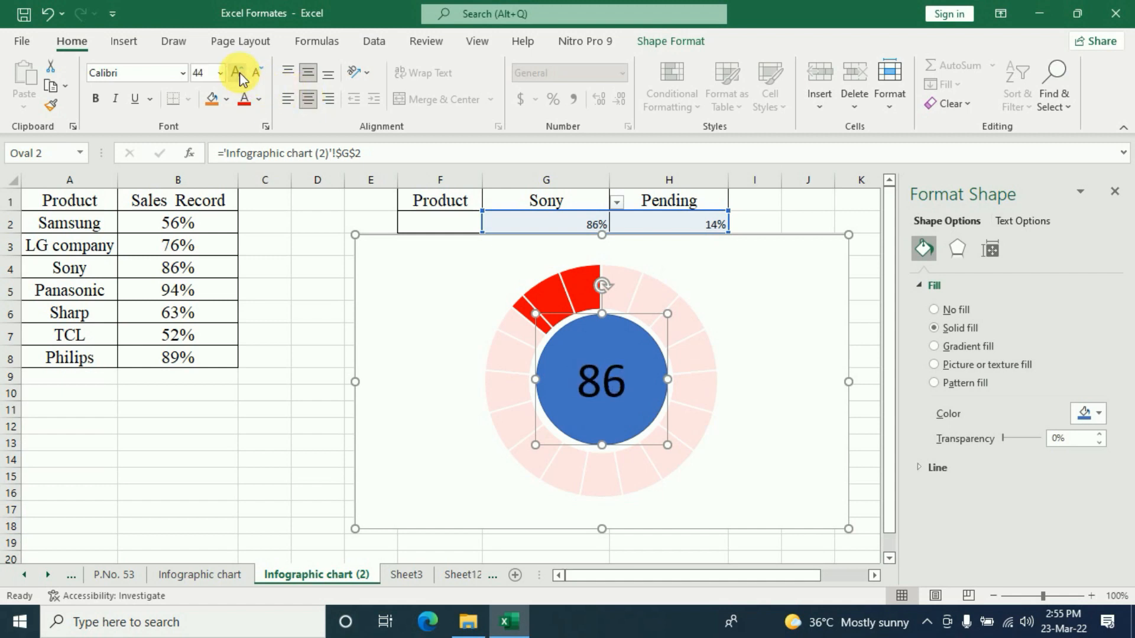
pyautogui.click(240, 72)
pyautogui.click(240, 72)
pyautogui.click(239, 72)
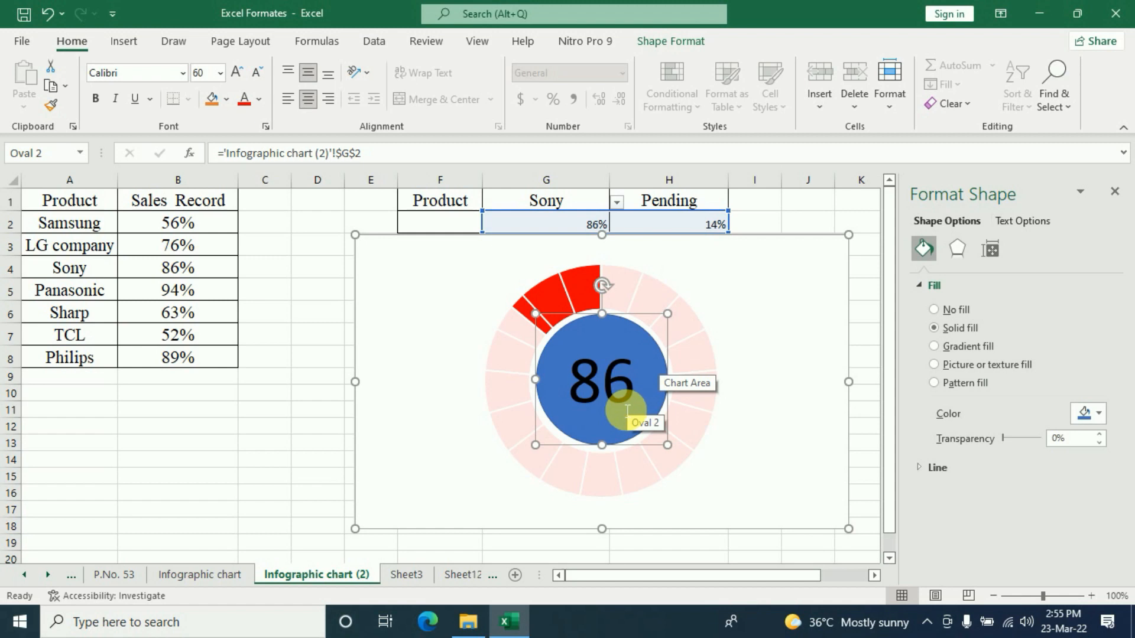
# Set the central circle's left, right, top and bottom text margins to 0"
pyautogui.rightClick(633, 341)
pyautogui.click(703, 587)
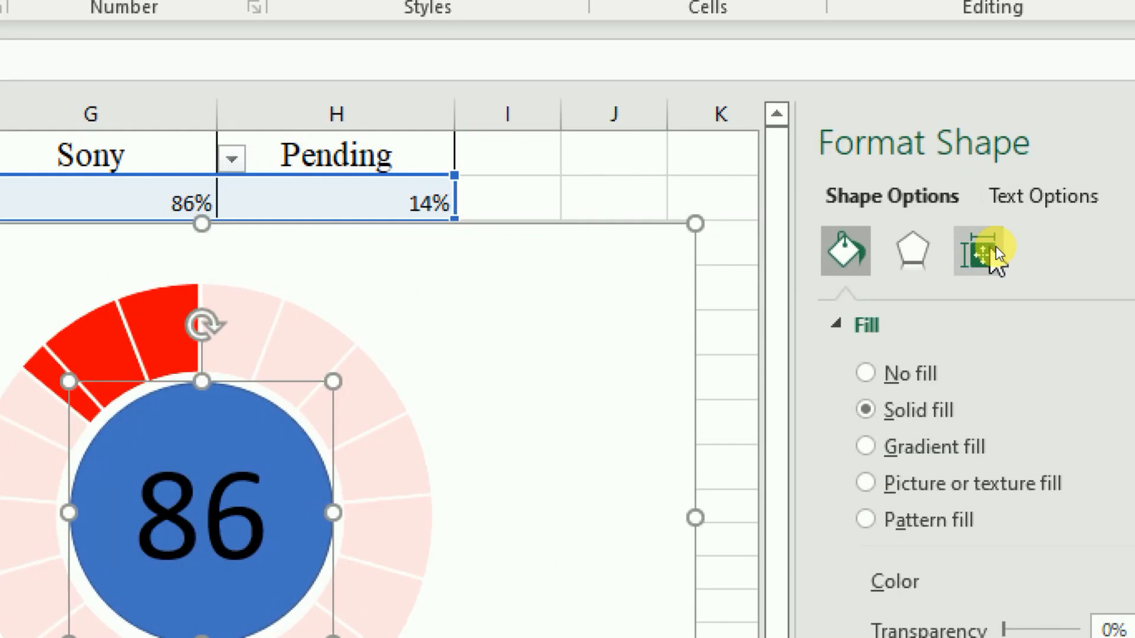
pyautogui.click(995, 248)
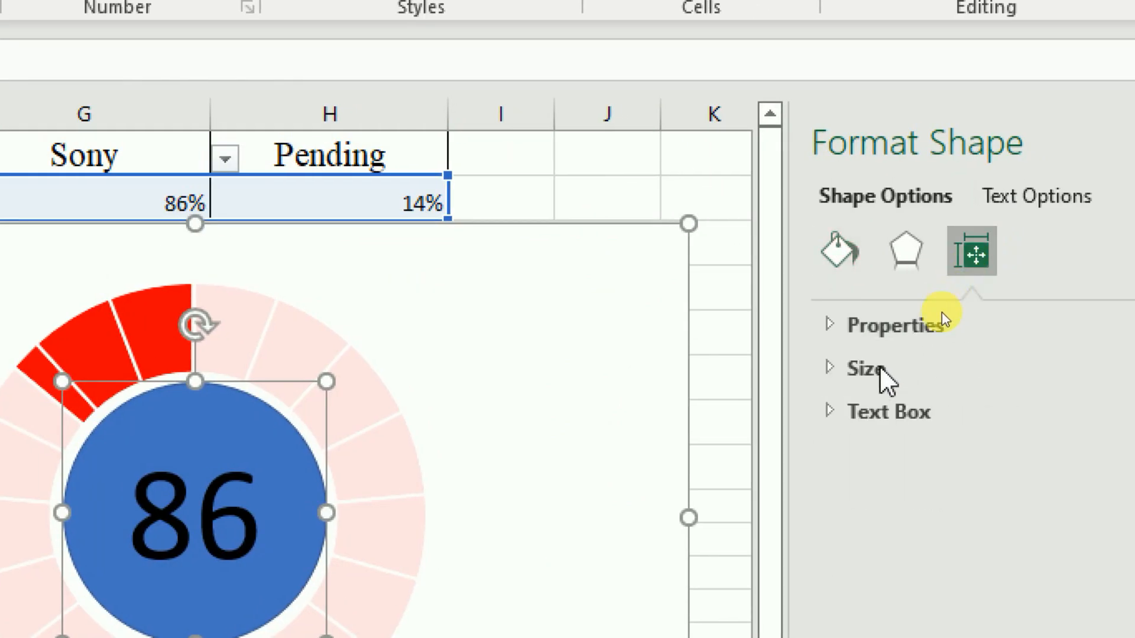
pyautogui.click(875, 412)
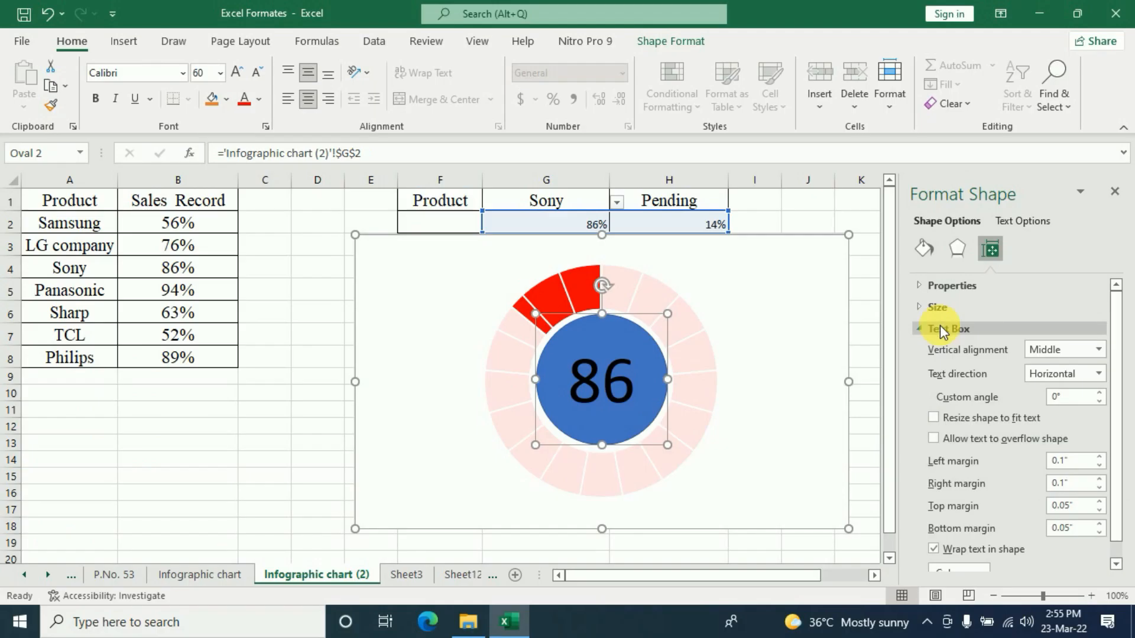
pyautogui.scroll(-1, 926, 445)
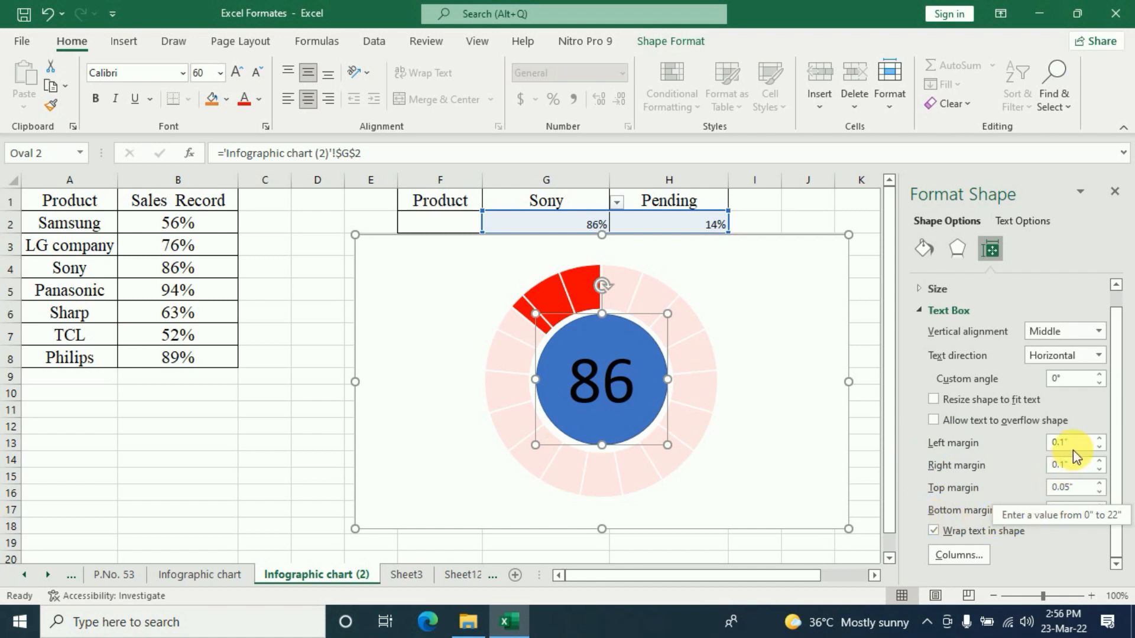
pyautogui.doubleClick(1050, 445)
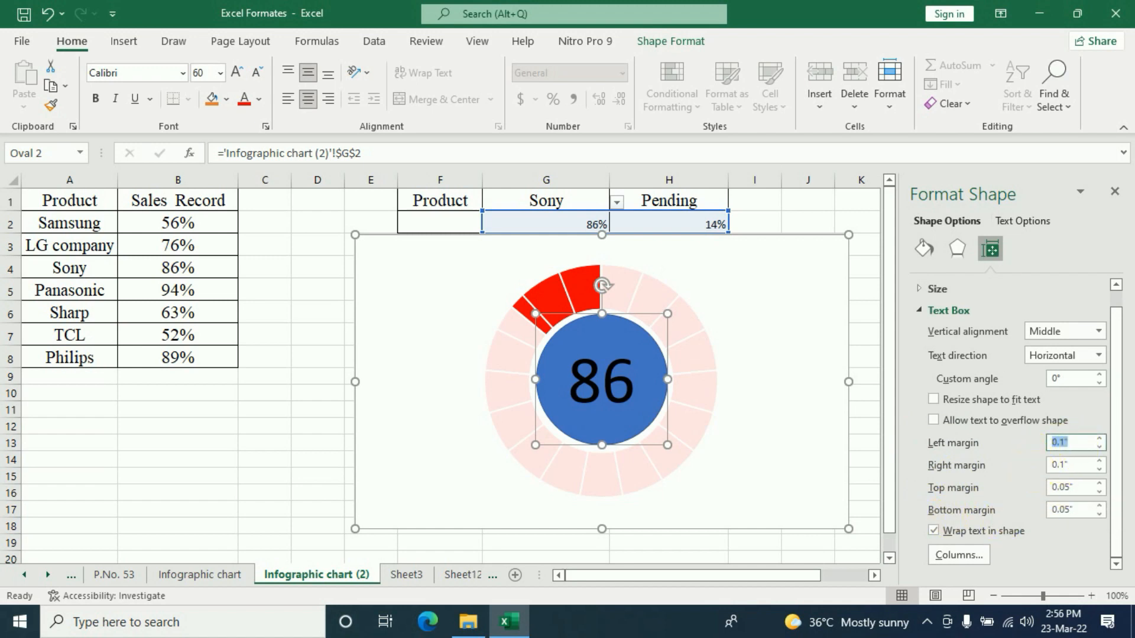
pyautogui.write('0')
pyautogui.doubleClick(1070, 465)
pyautogui.write('0')
pyautogui.doubleClick(1067, 488)
pyautogui.write('0')
pyautogui.doubleClick(1082, 512)
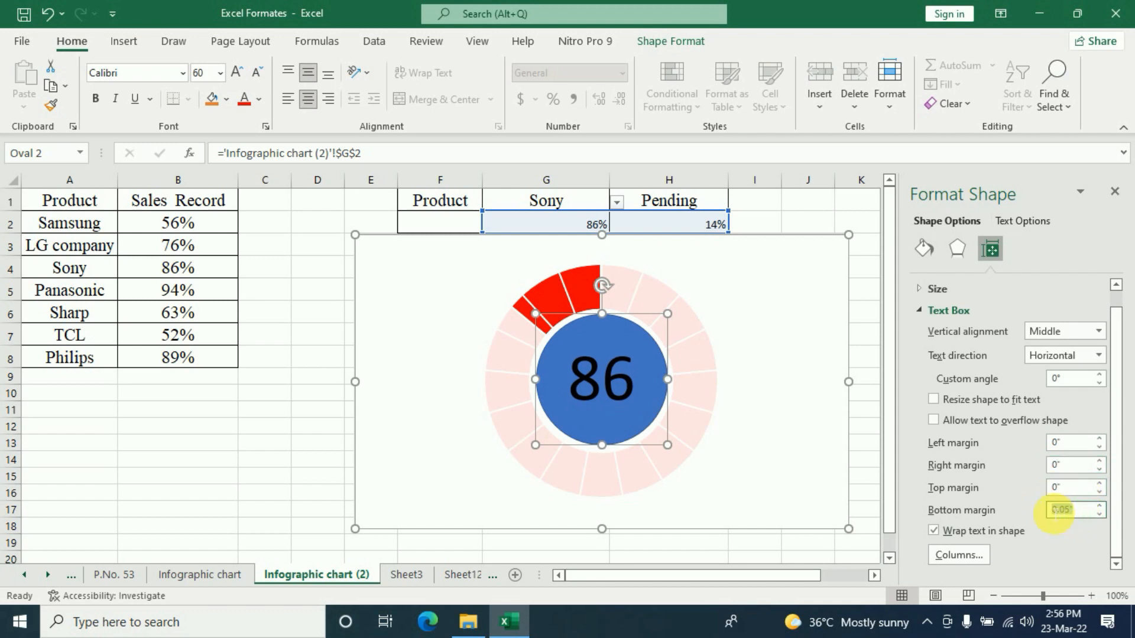
pyautogui.write('0')
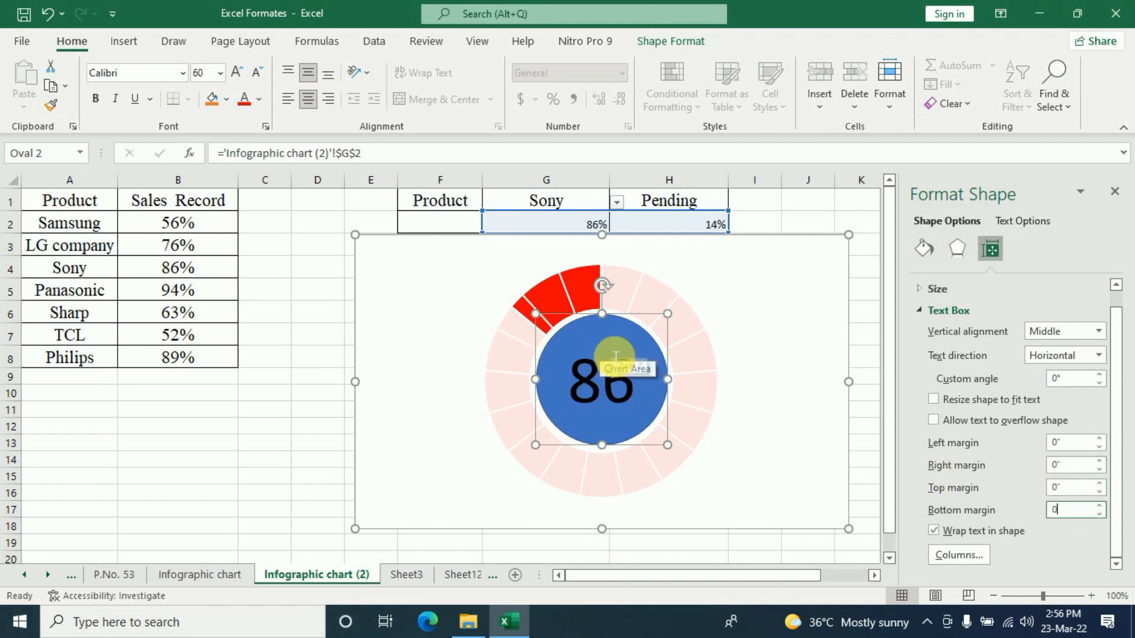
# Reduce the circle's percentage text to font size 48
pyautogui.click(256, 73)
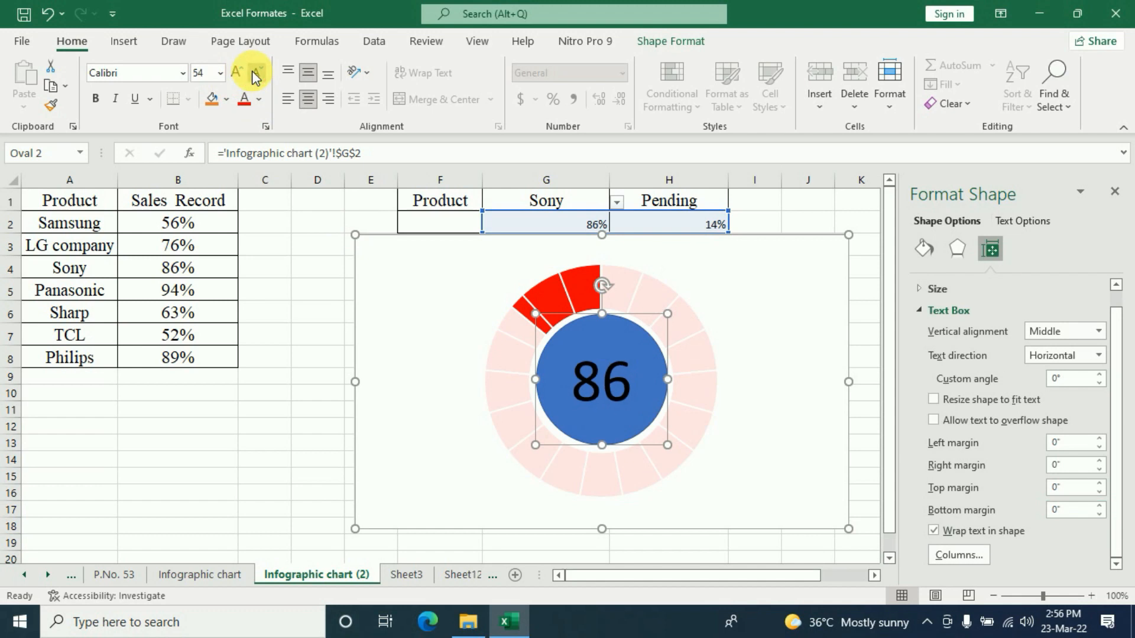
pyautogui.click(256, 72)
pyautogui.moveTo(691, 428)
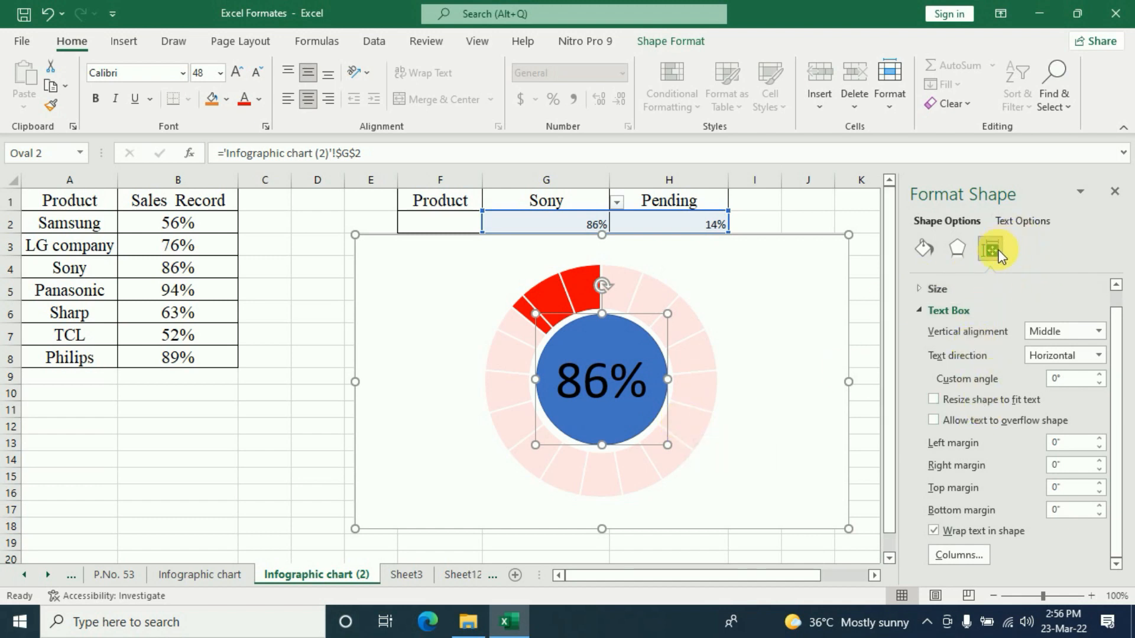
# Set the central circle's properties to "Do not size with chart"
pyautogui.scroll(2, 946, 372)
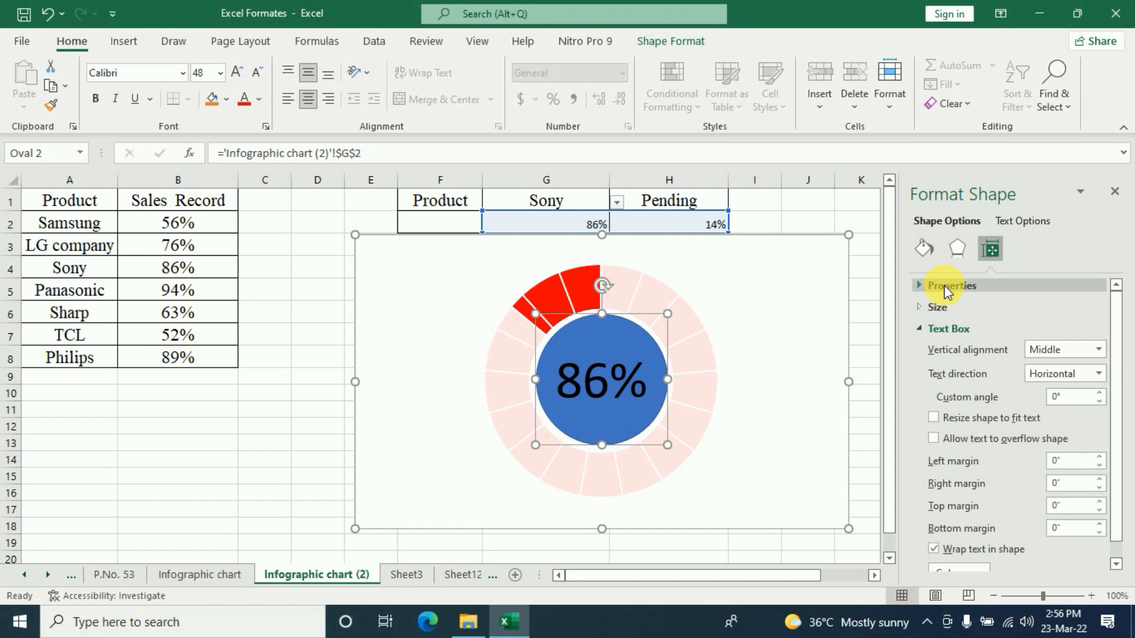
pyautogui.click(968, 285)
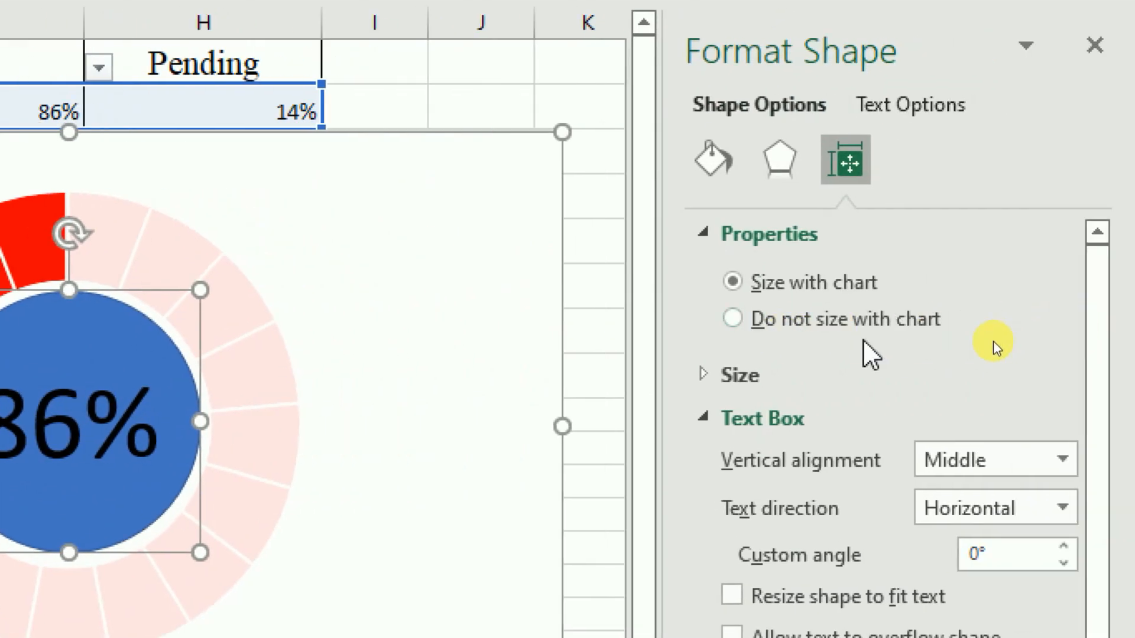
pyautogui.click(774, 318)
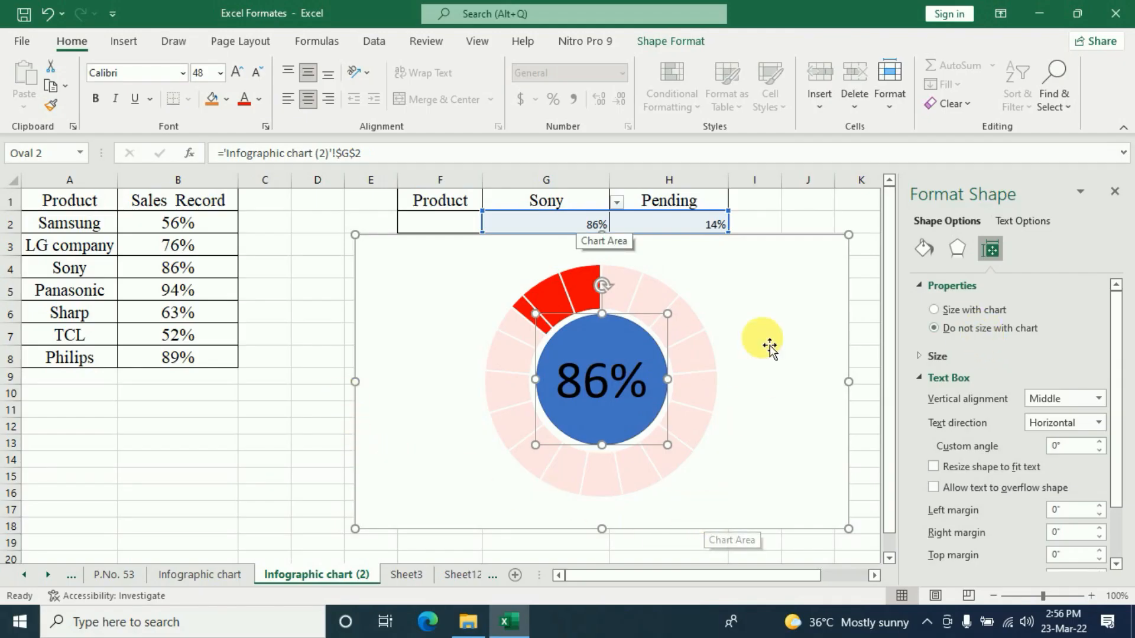
# Set the chart area's properties to "Don't move or size with cells" and close the formatting pane
pyautogui.click(771, 288)
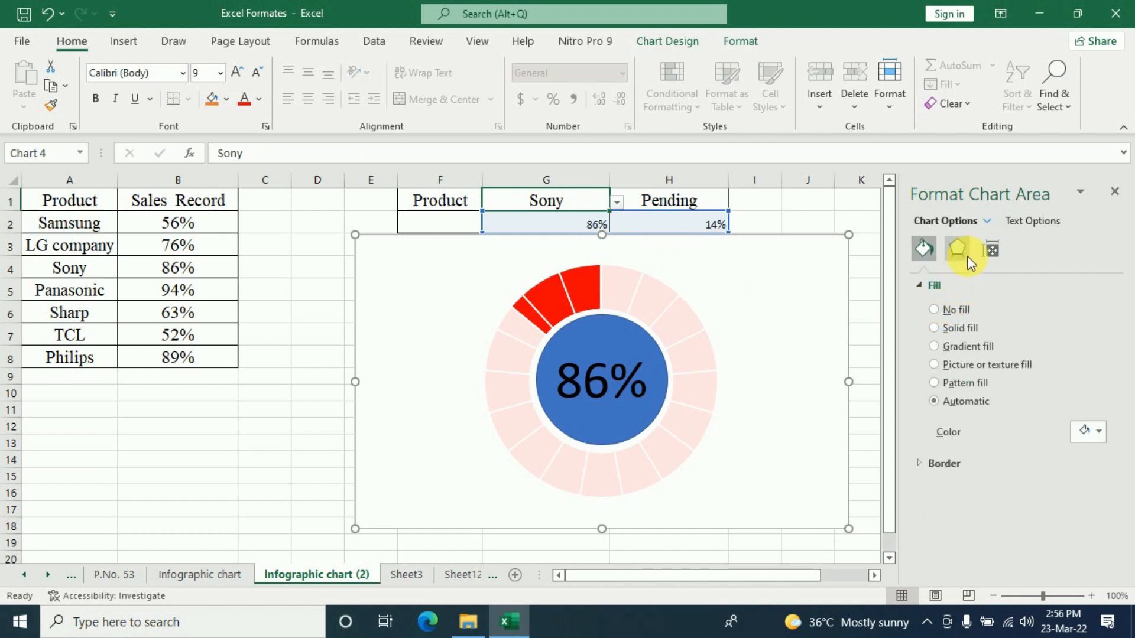
pyautogui.click(992, 250)
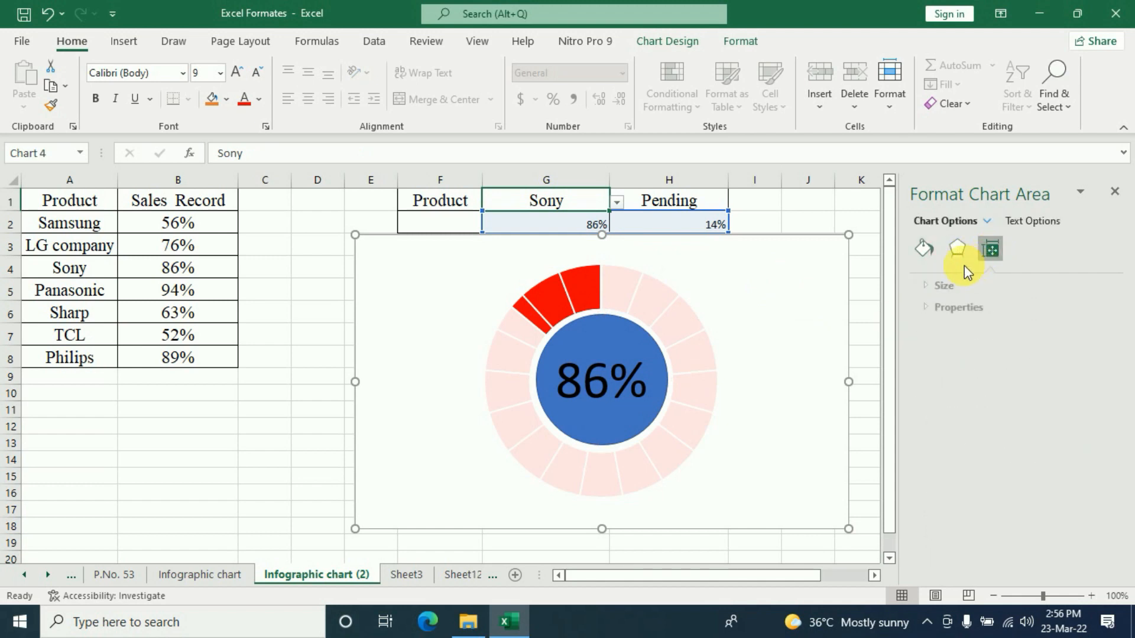
pyautogui.click(946, 306)
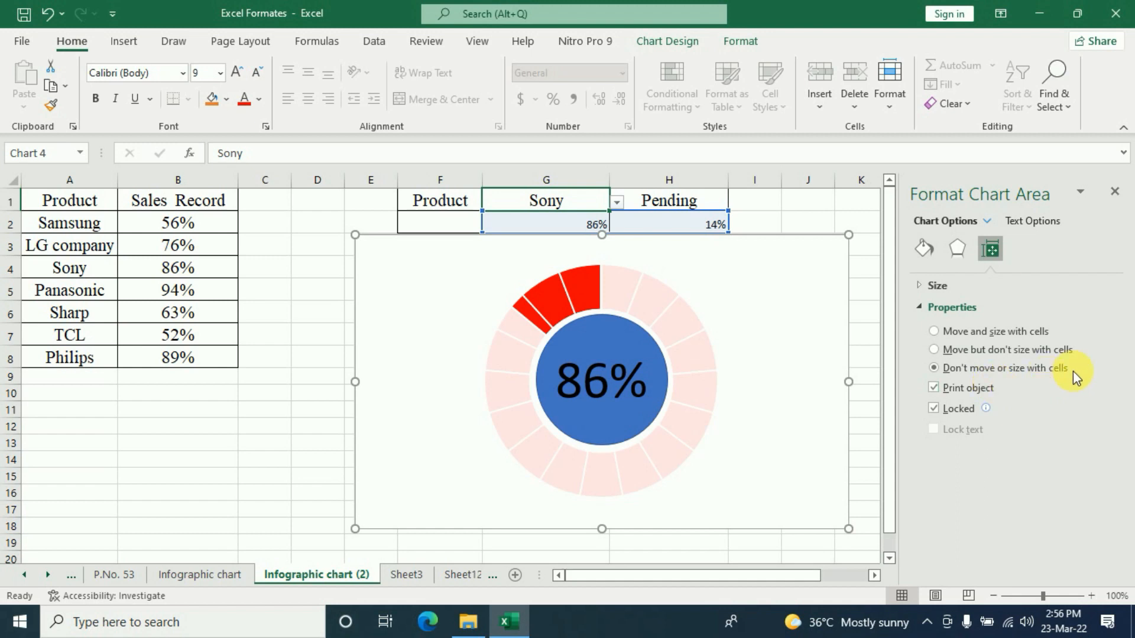
pyautogui.click(1110, 190)
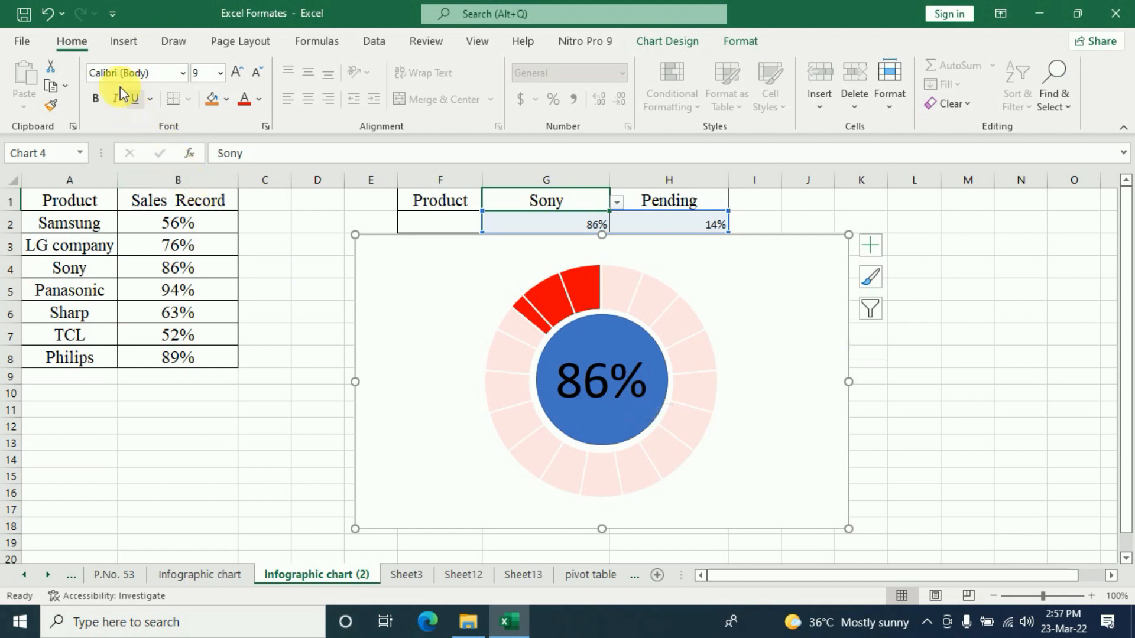
# Draw a rectangle about 1.65" wide and 0.48" high in the chart area's upper-left corner
pyautogui.click(116, 44)
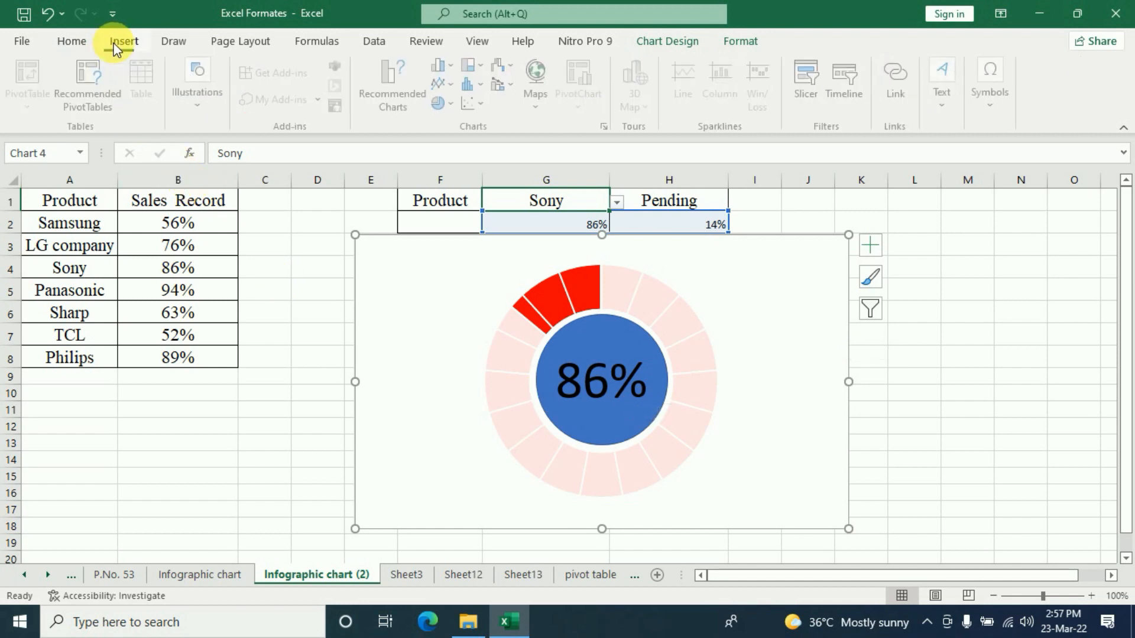
pyautogui.click(199, 97)
pyautogui.click(230, 181)
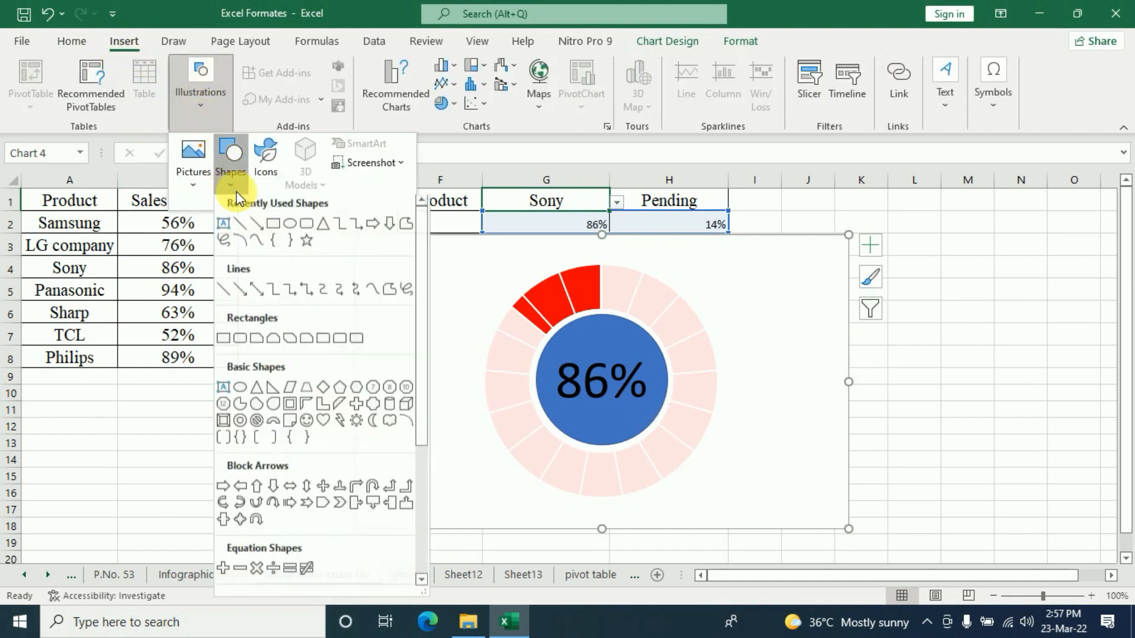
pyautogui.click(264, 229)
pyautogui.moveTo(367, 244); pyautogui.dragTo(499, 284)
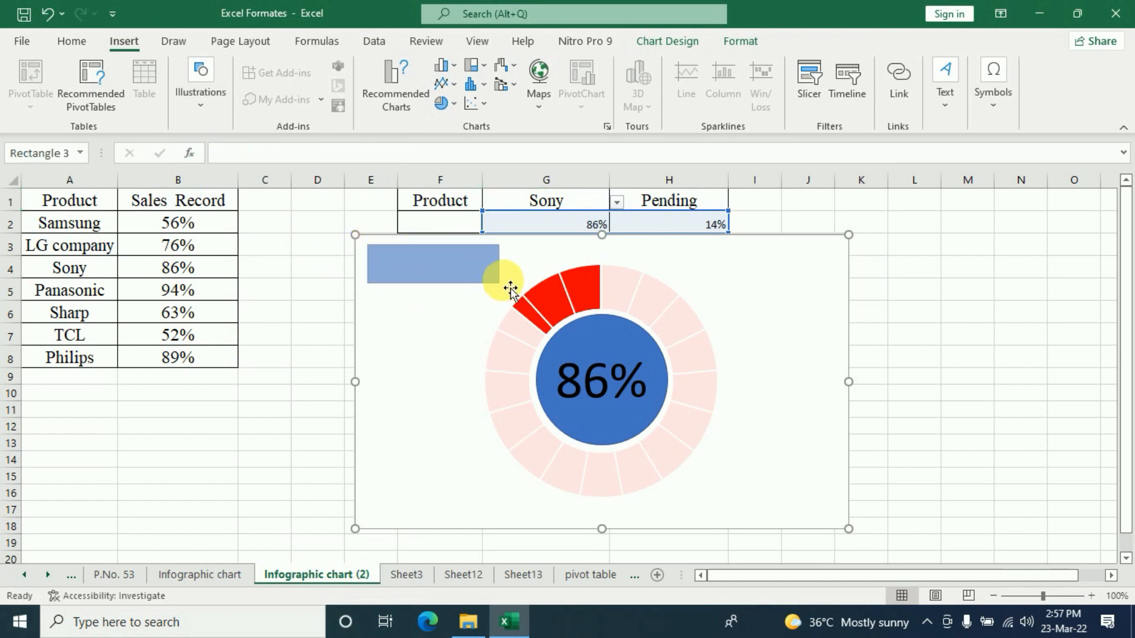
# Link the rectangle's text to the selected product name in cell G1 with ='Infographic chart (2)'!$G$1
pyautogui.click(253, 159)
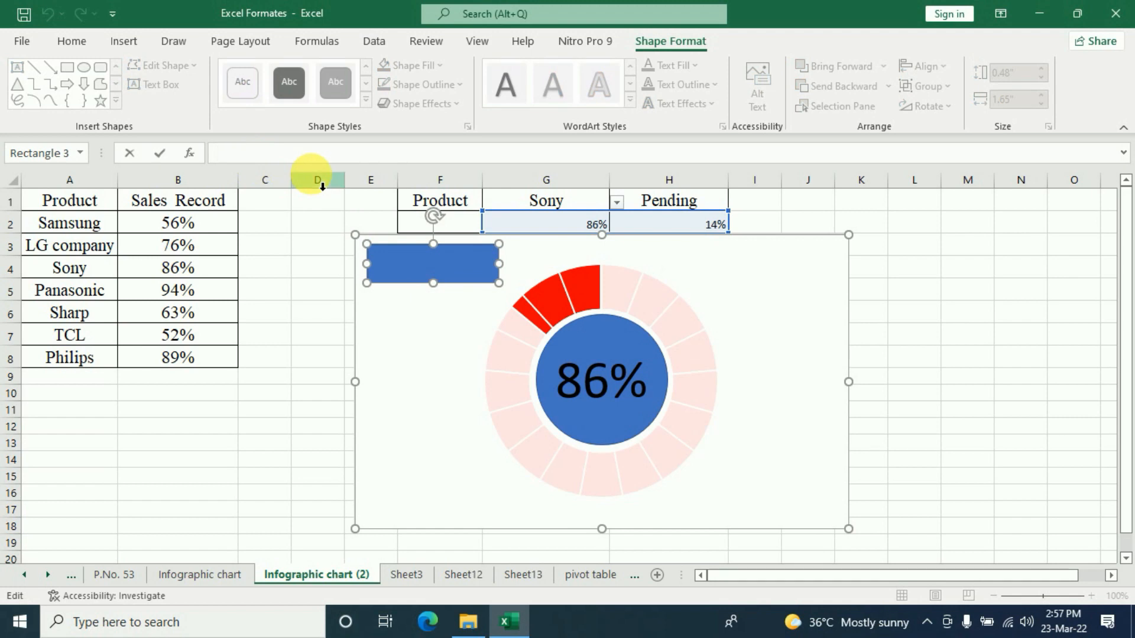
pyautogui.write('=')
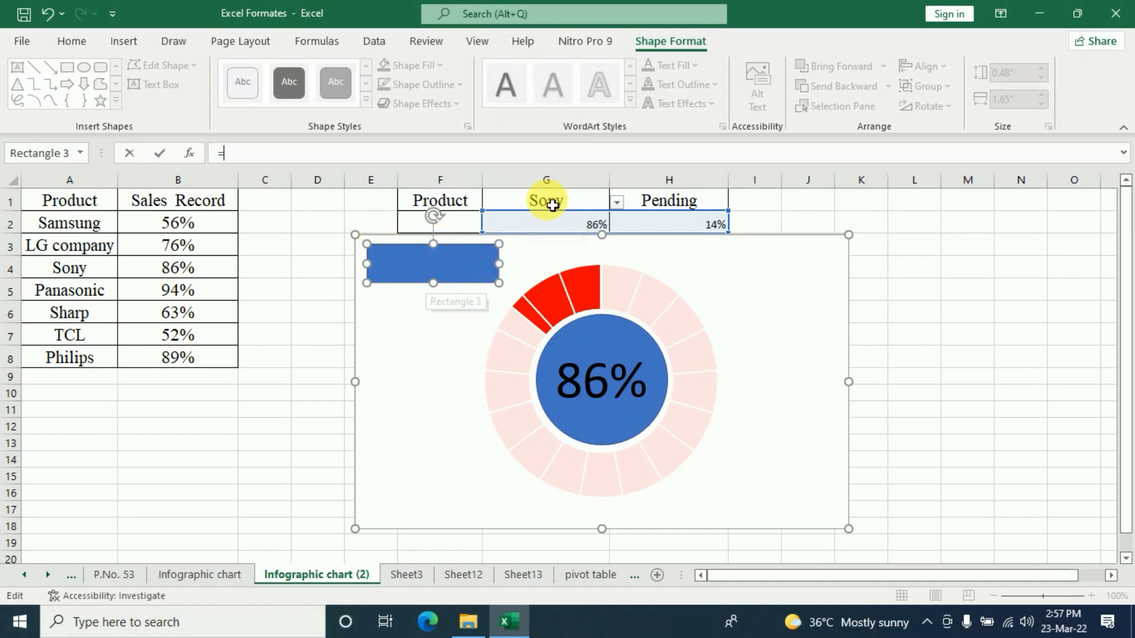
pyautogui.click(550, 211)
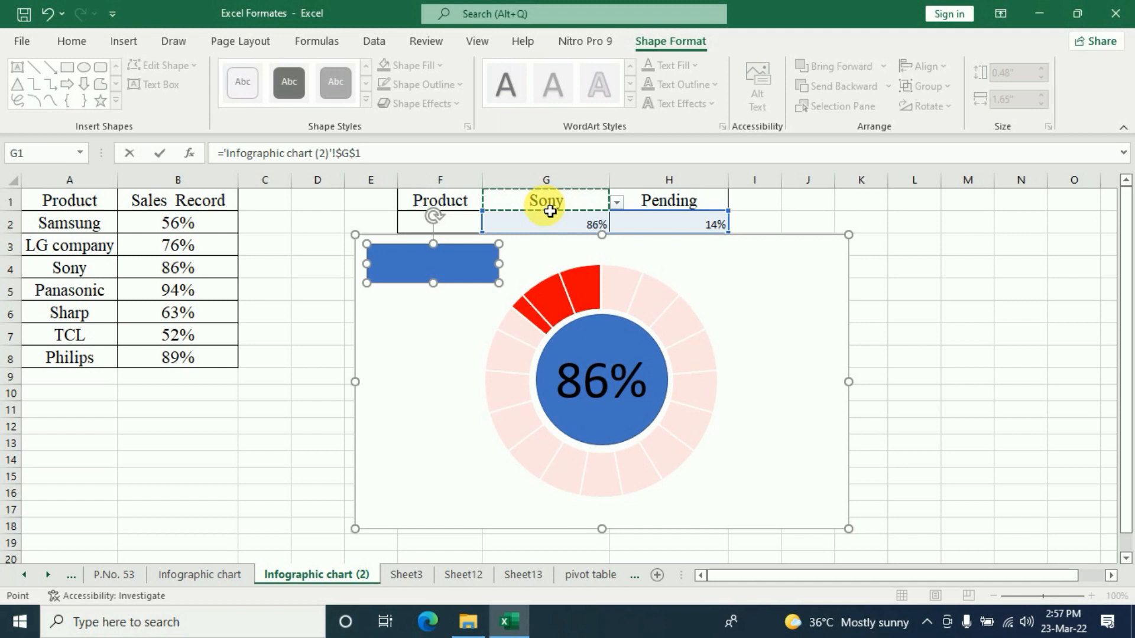
pyautogui.press('Return')
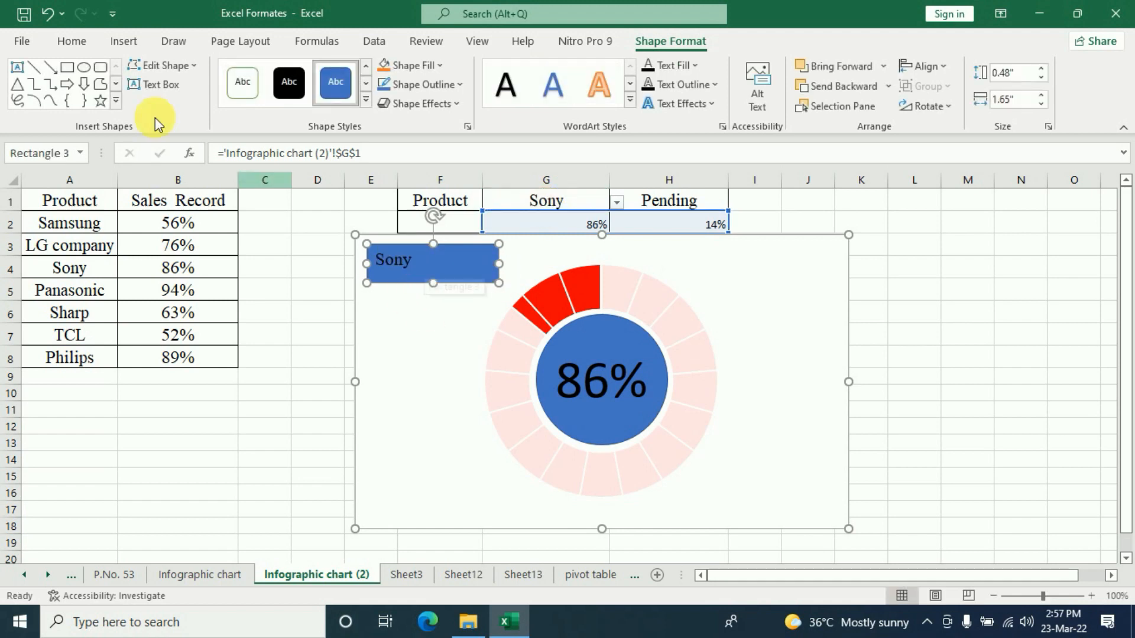
# Centre the product name horizontally and vertically in the rectangle and enlarge it to font size 32
pyautogui.click(72, 40)
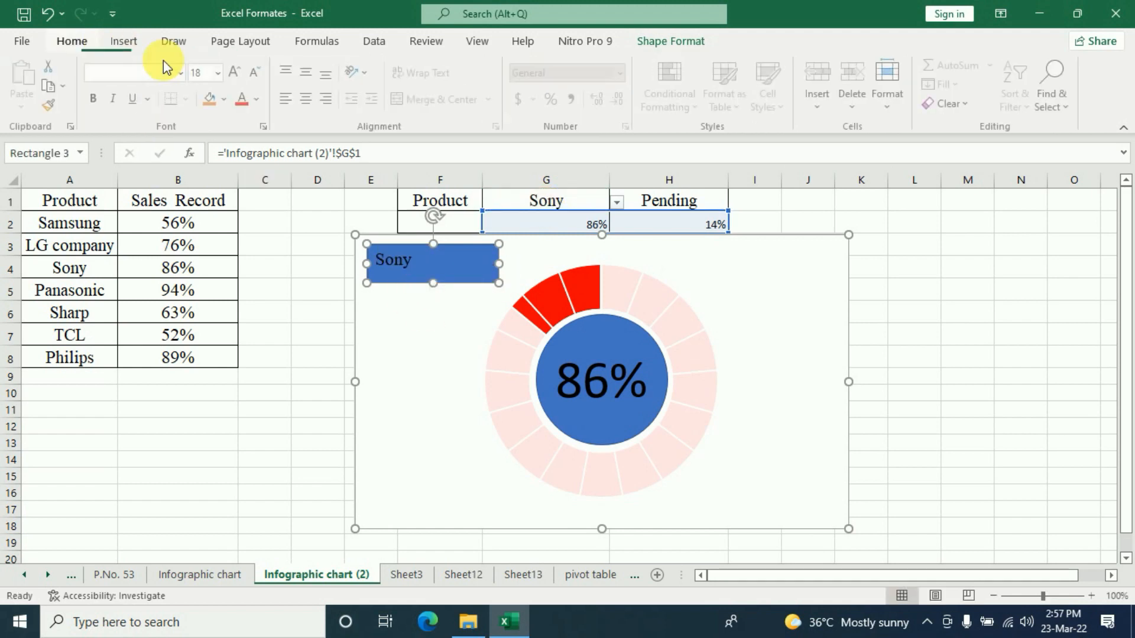
pyautogui.click(310, 101)
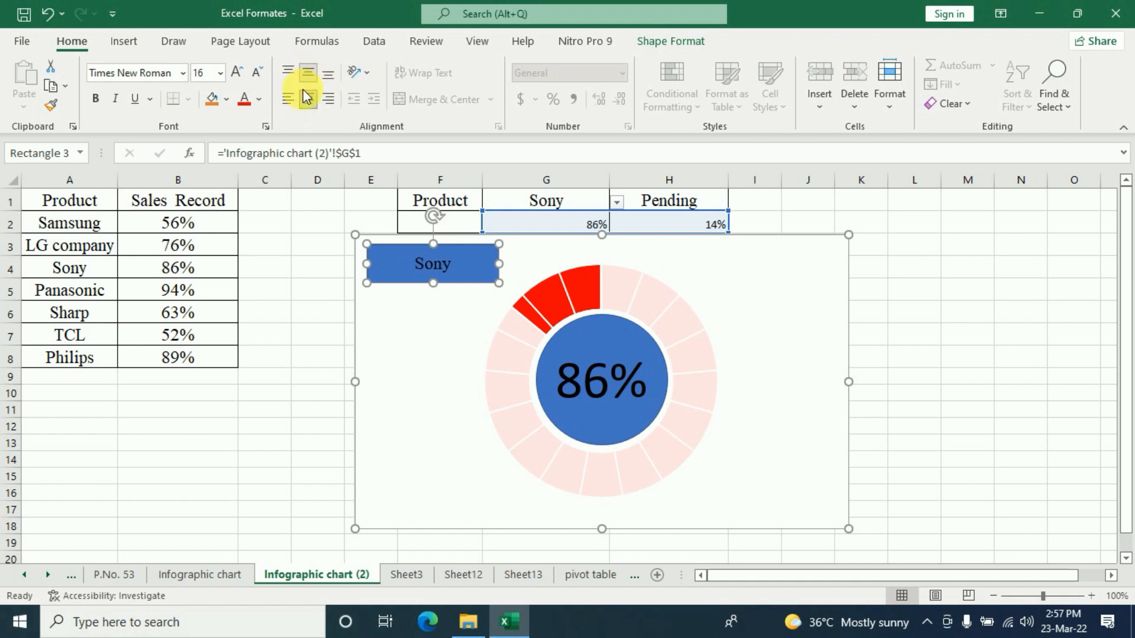
pyautogui.click(237, 72)
pyautogui.click(237, 72)
pyautogui.click(237, 72)
pyautogui.click(237, 72)
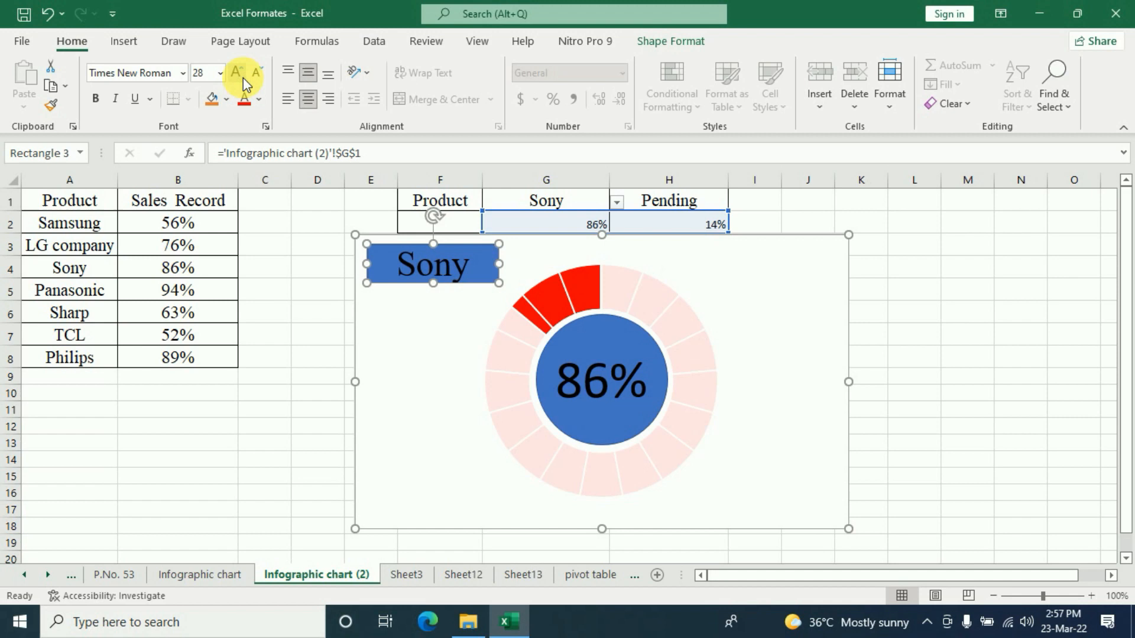
# Set the rectangle's product name to white text and deselect the rectangle
pyautogui.click(258, 98)
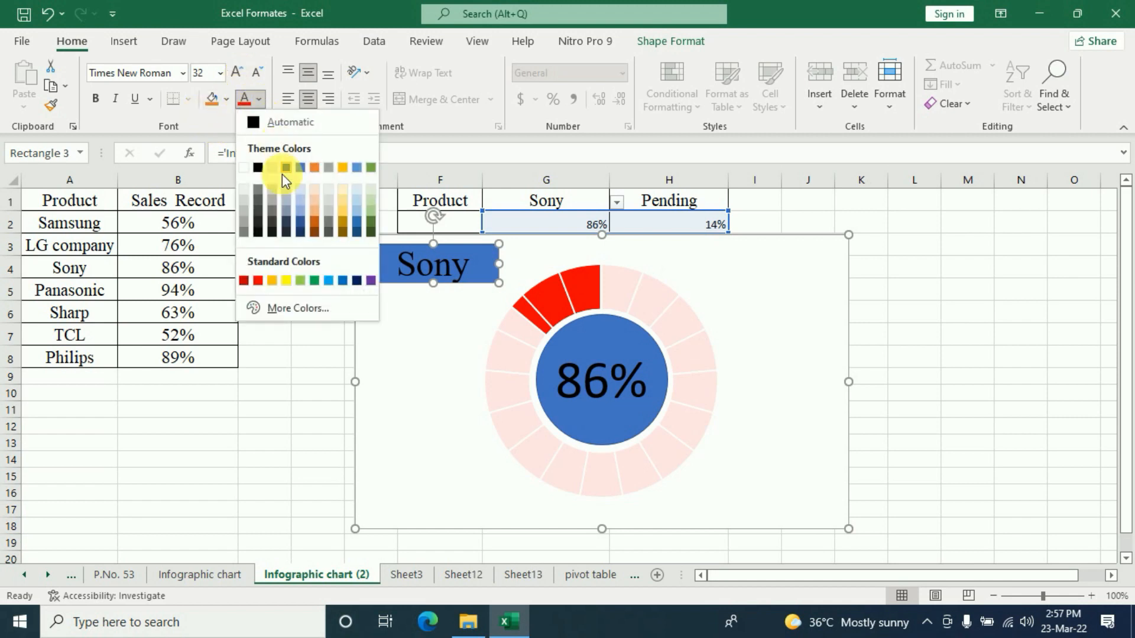
pyautogui.click(255, 166)
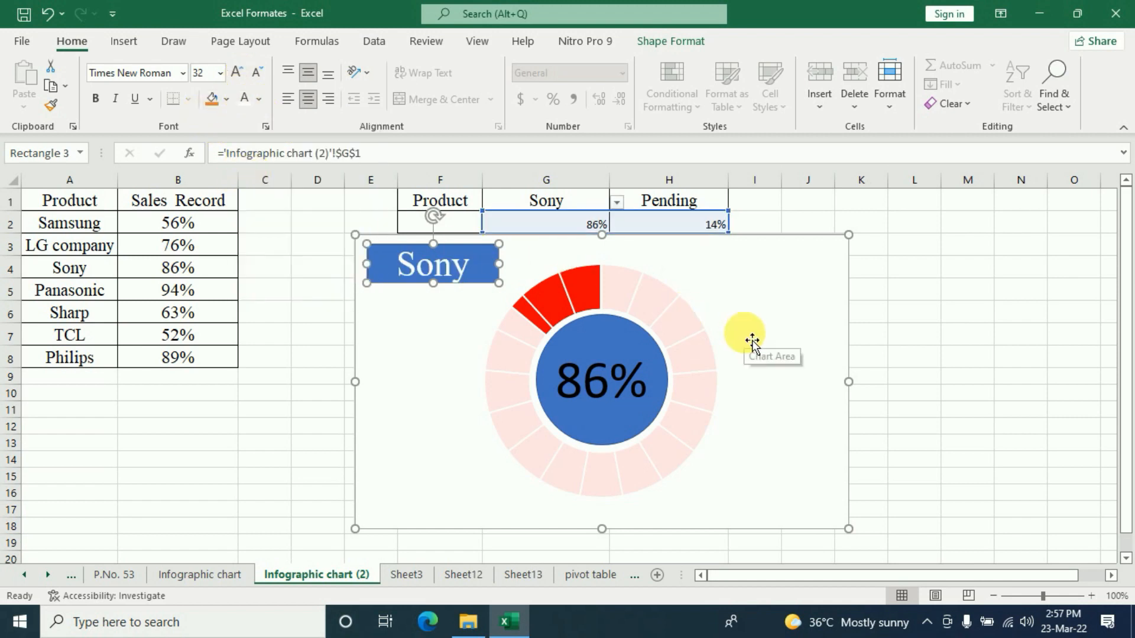
pyautogui.click(789, 340)
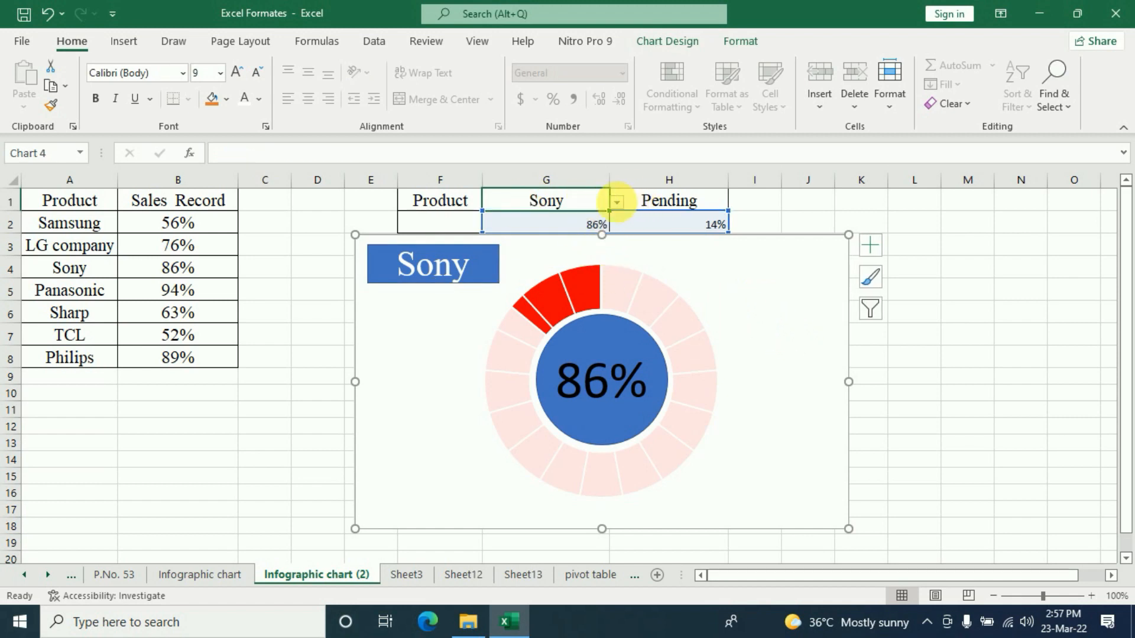
# Test the chart by choosing Samsung, Sony, Philips and finally TCL in cell G1's product list
pyautogui.click(620, 202)
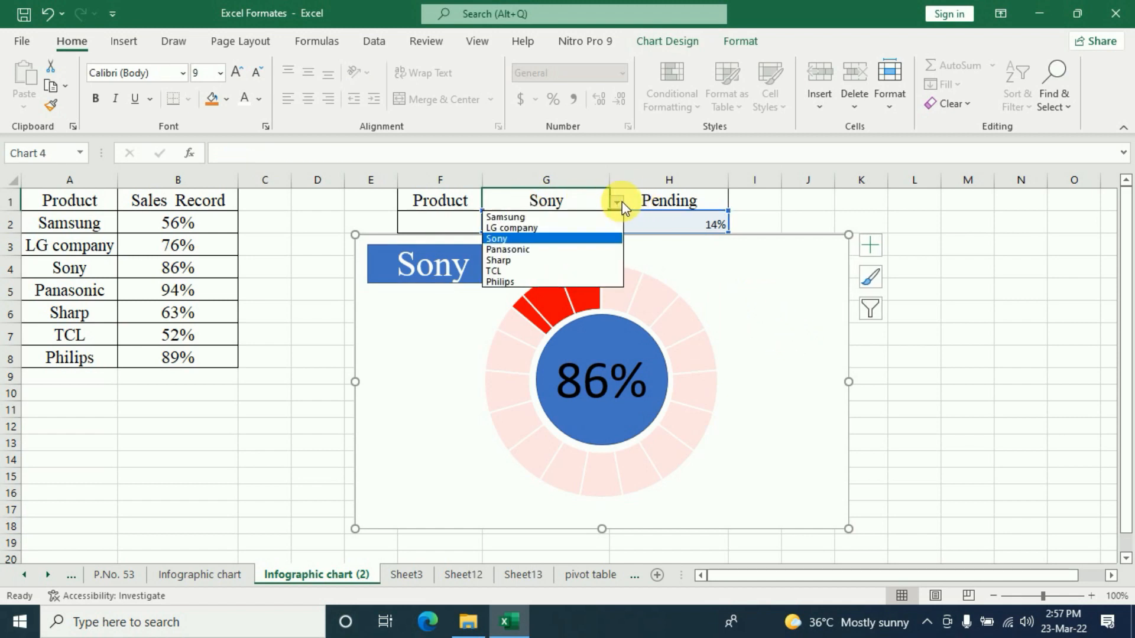
pyautogui.click(532, 223)
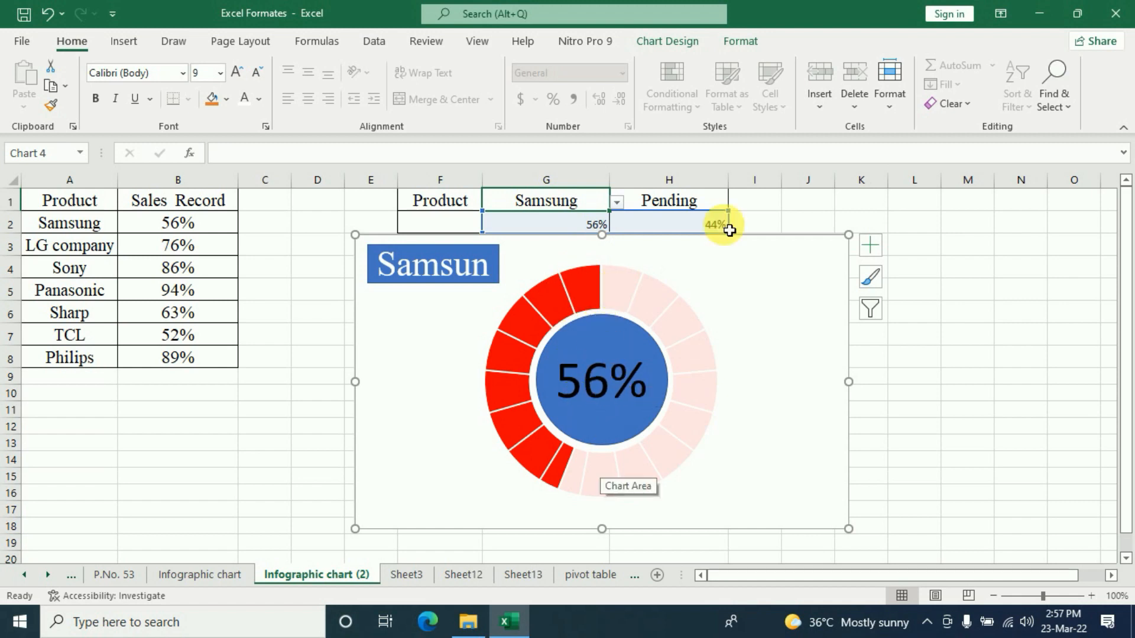
pyautogui.click(616, 203)
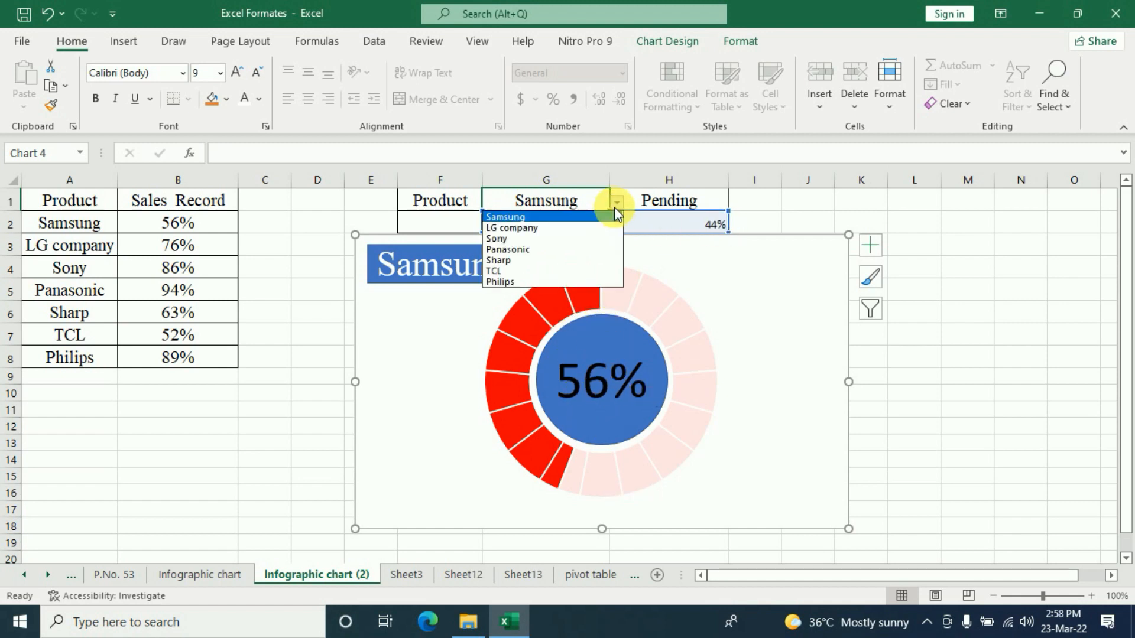
pyautogui.click(509, 255)
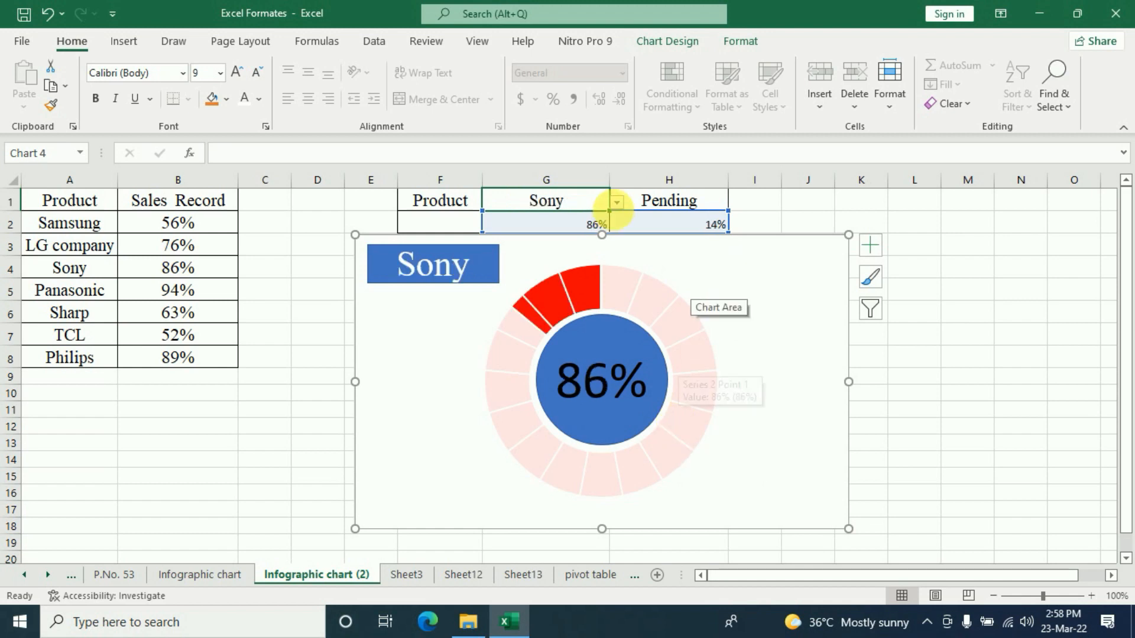
pyautogui.click(616, 203)
pyautogui.click(512, 281)
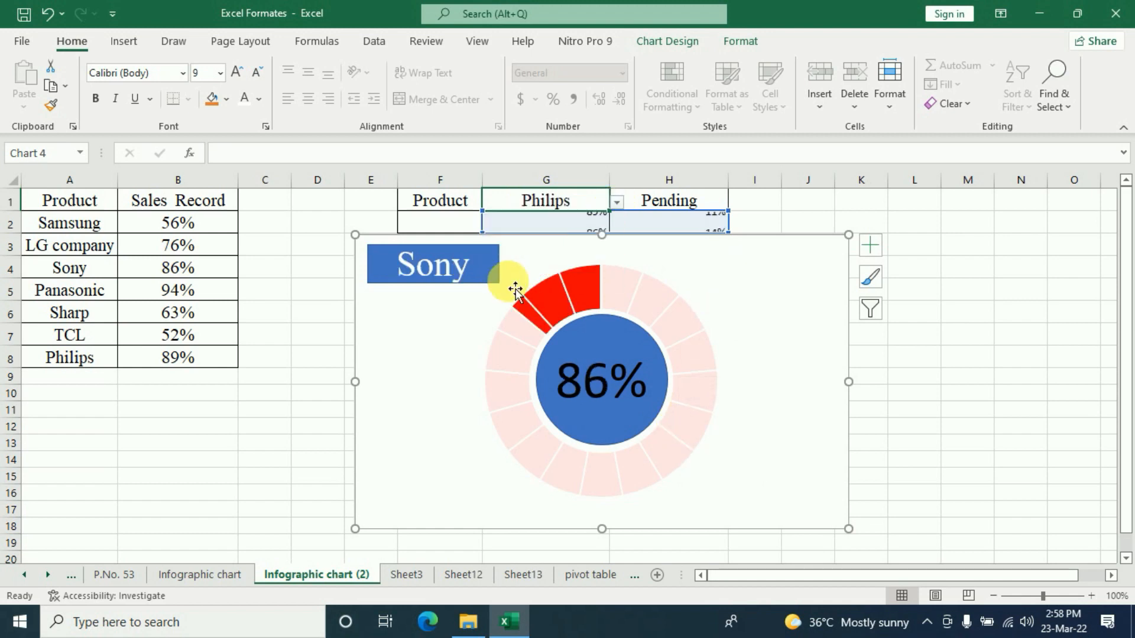
pyautogui.click(616, 202)
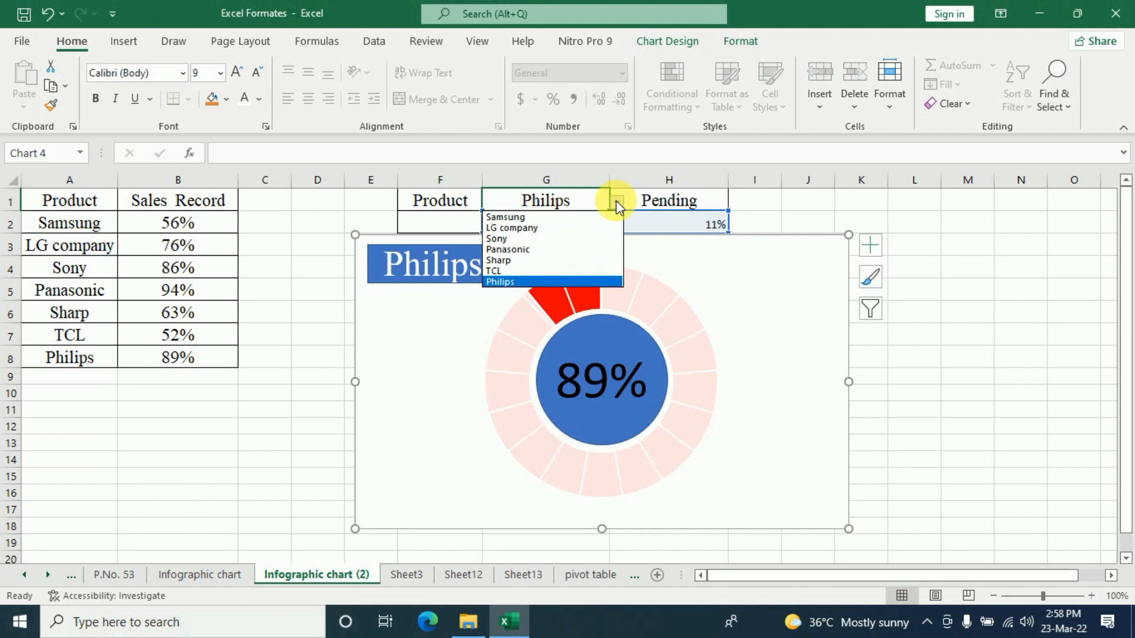
pyautogui.click(507, 271)
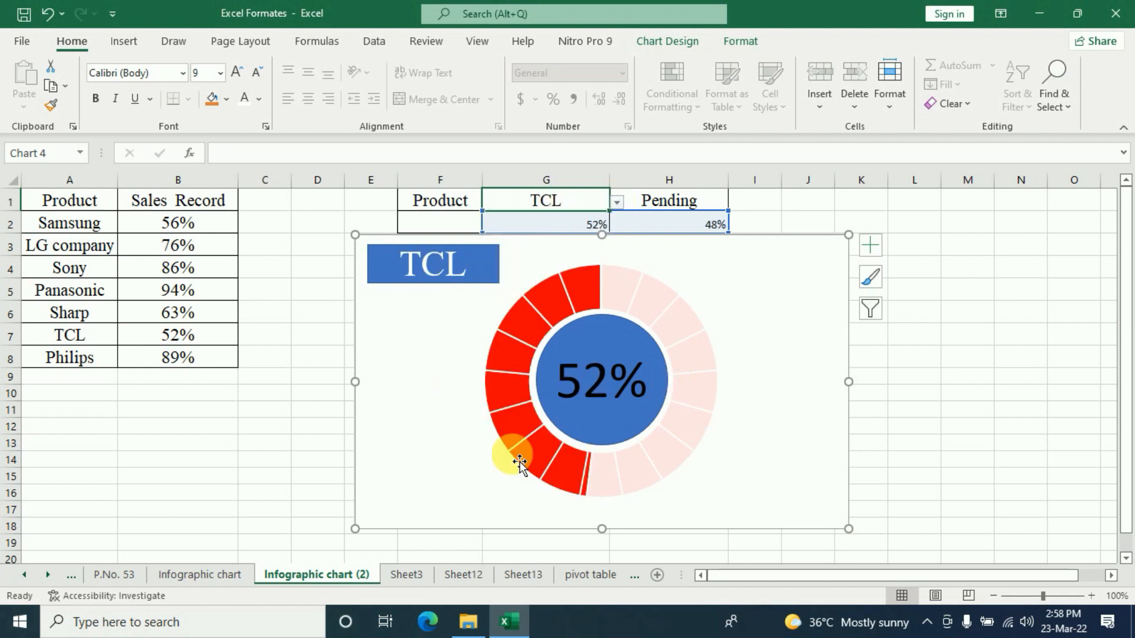